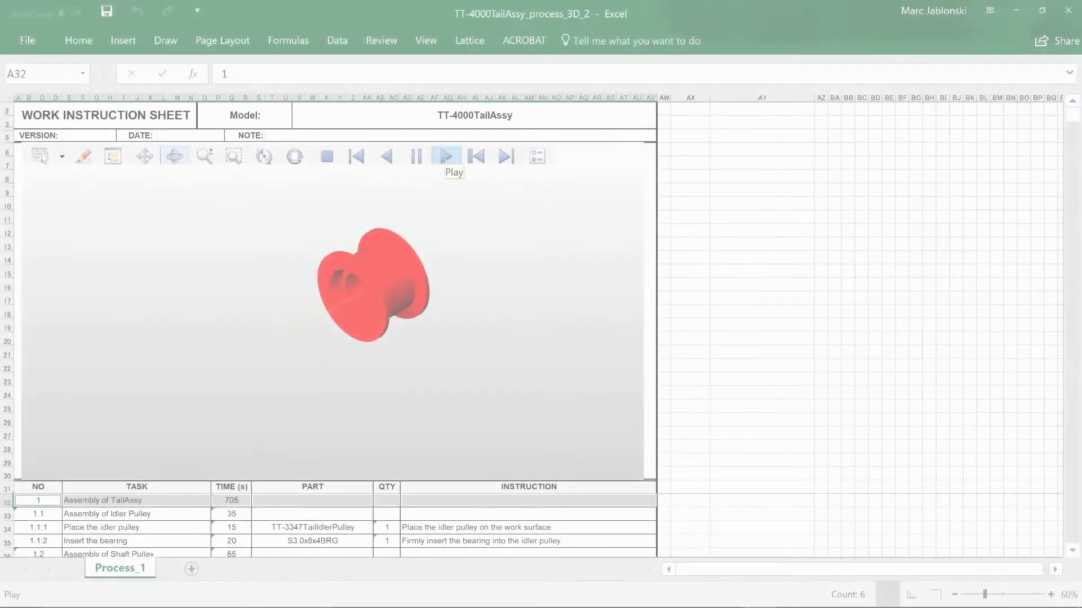
Play the TailAssy process animation until the bearing is inserted into the idler pulley
click(445, 157)
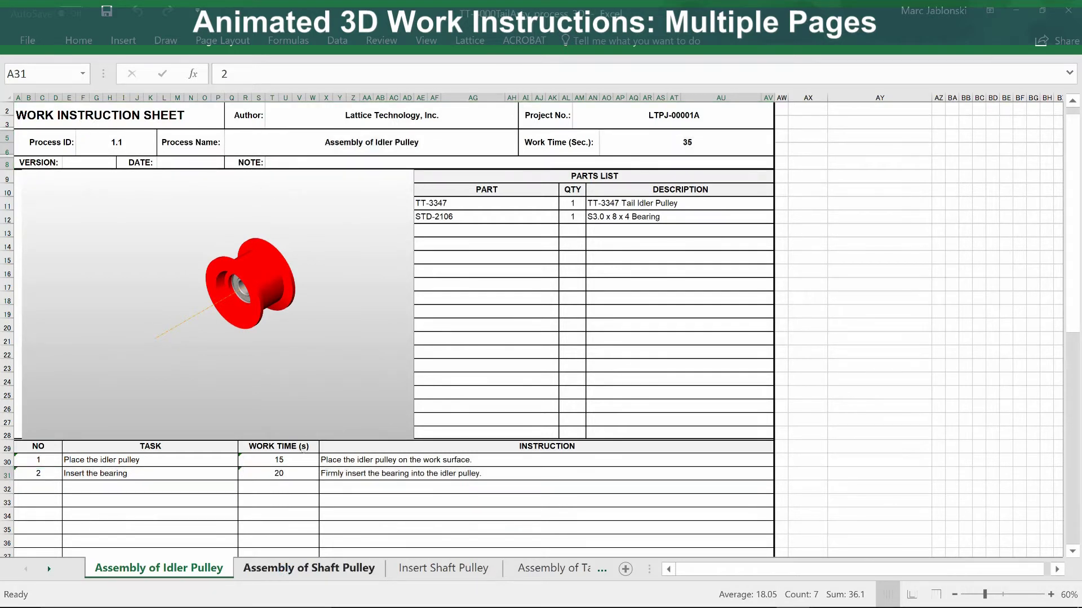
Go to the Insert Shaft Pulley sheet and play its animation through step 4
key(ctrl+Page_Down)
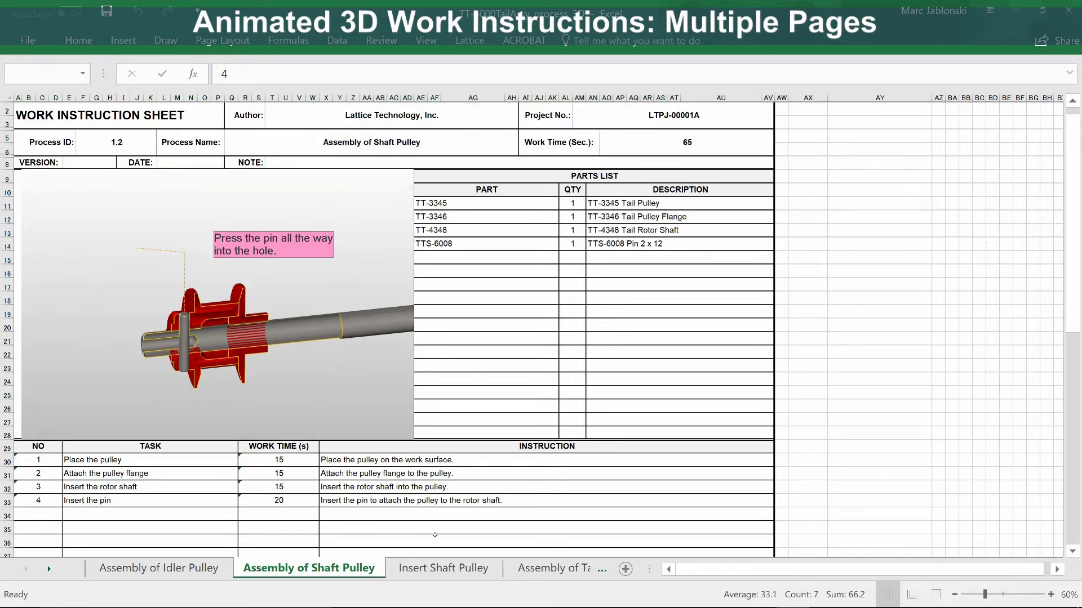
click(435, 572)
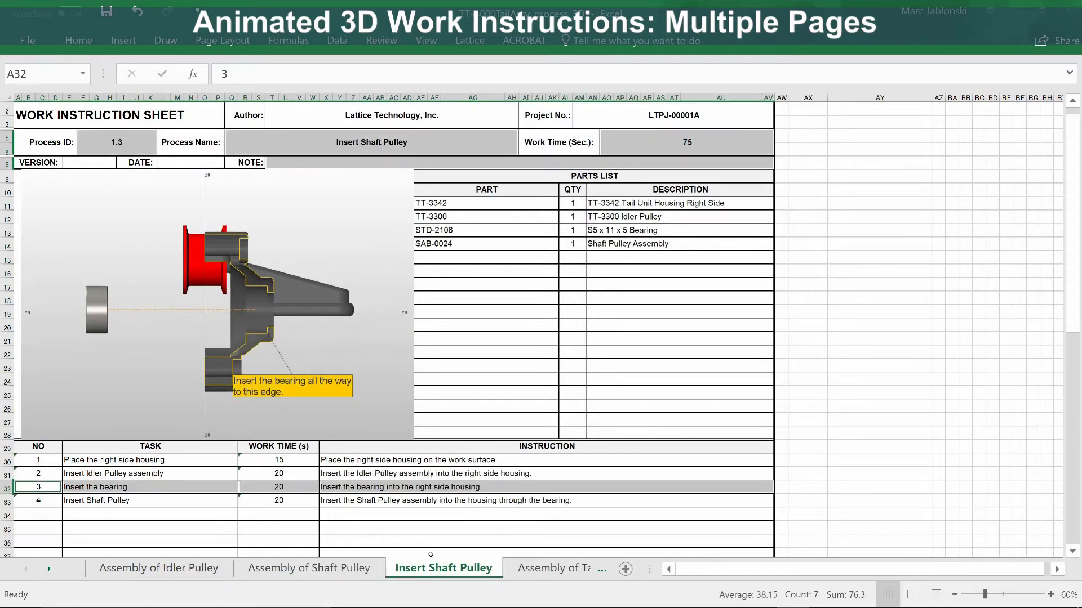
click(404, 180)
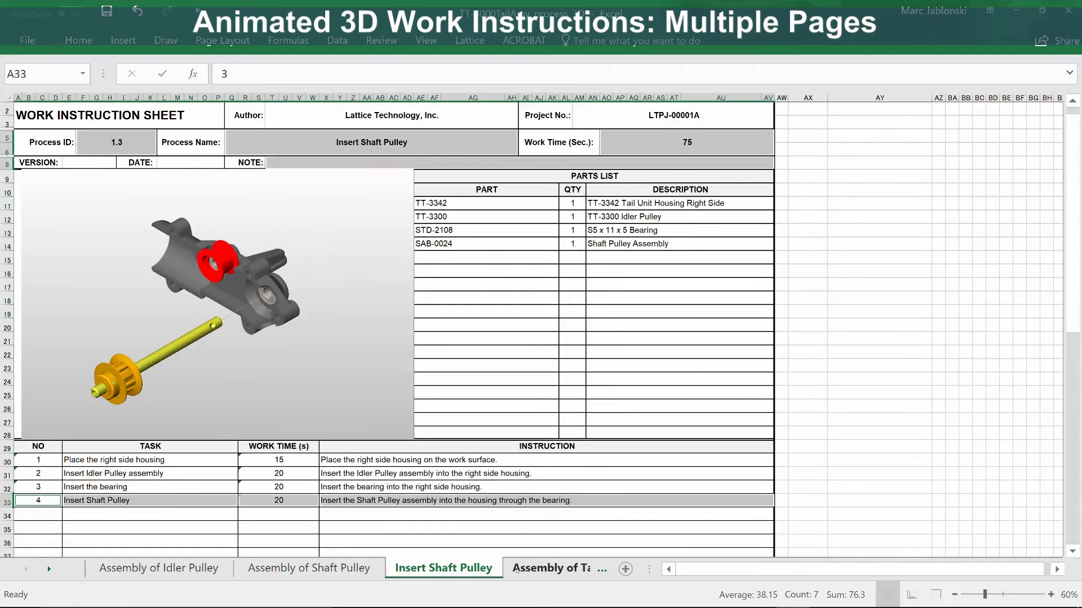
mouse_move(406, 306)
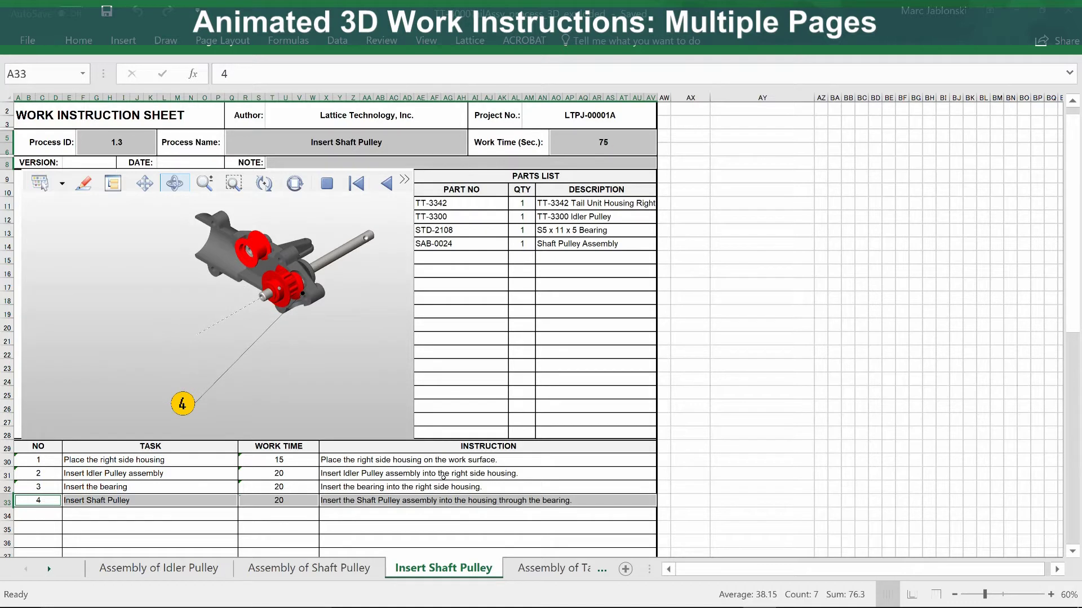
Show the Assembly of Tail Pitch Control sheet and advance its animation one step
click(528, 568)
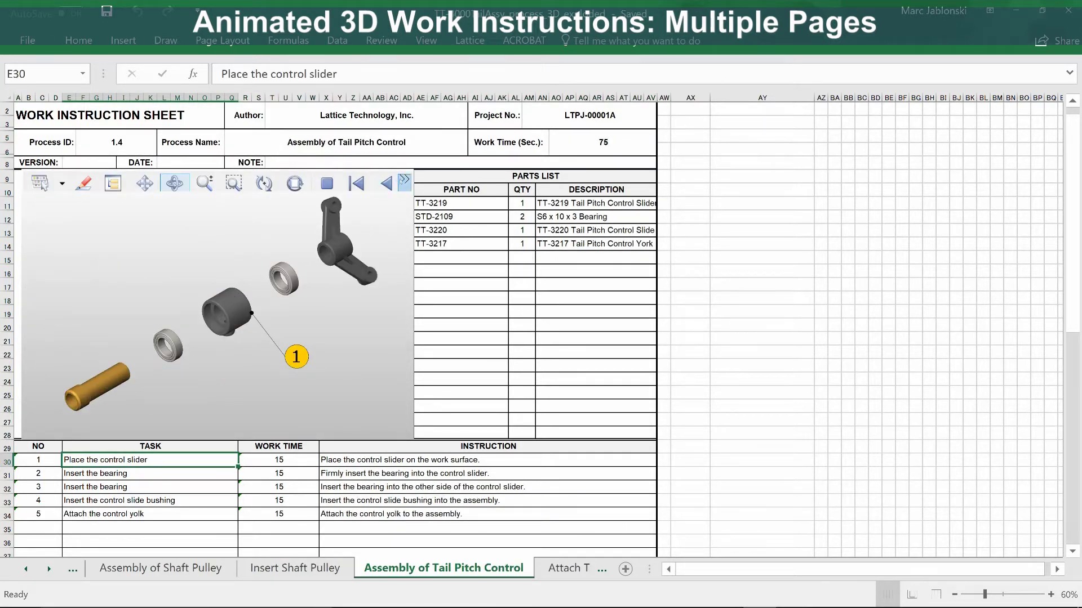
click(404, 181)
click(304, 202)
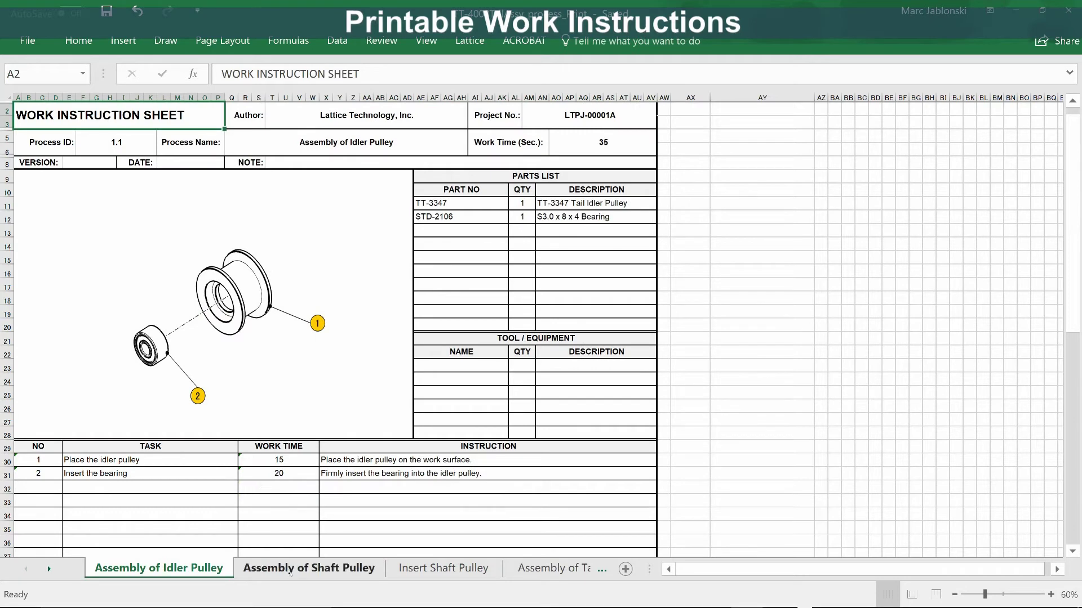
Step through the Shaft Pulley, Tail Pitch Control, Control Lever and Left Housing sheets
click(288, 569)
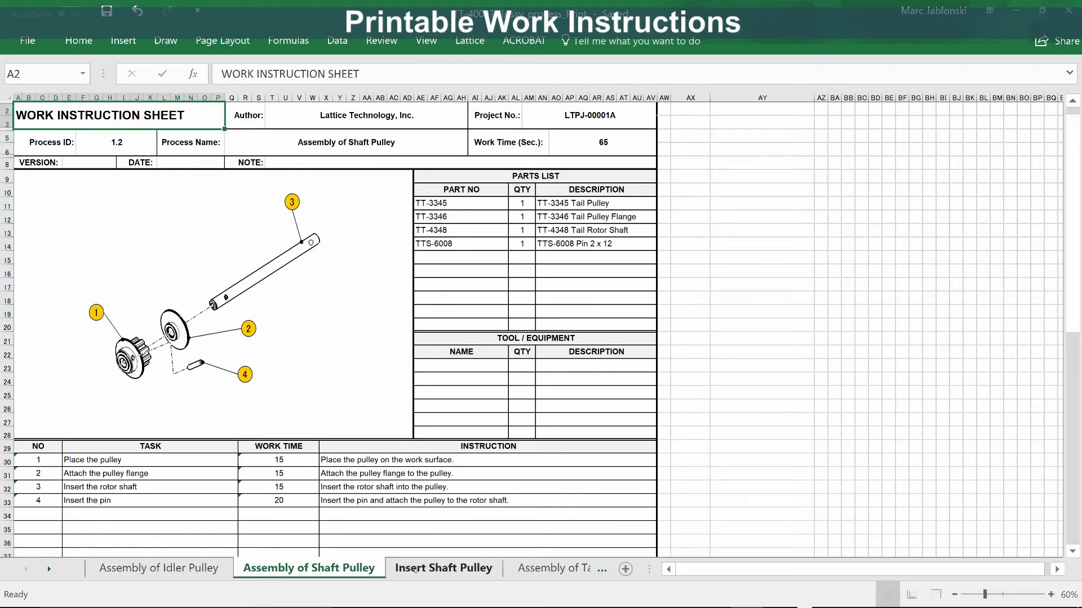
click(424, 567)
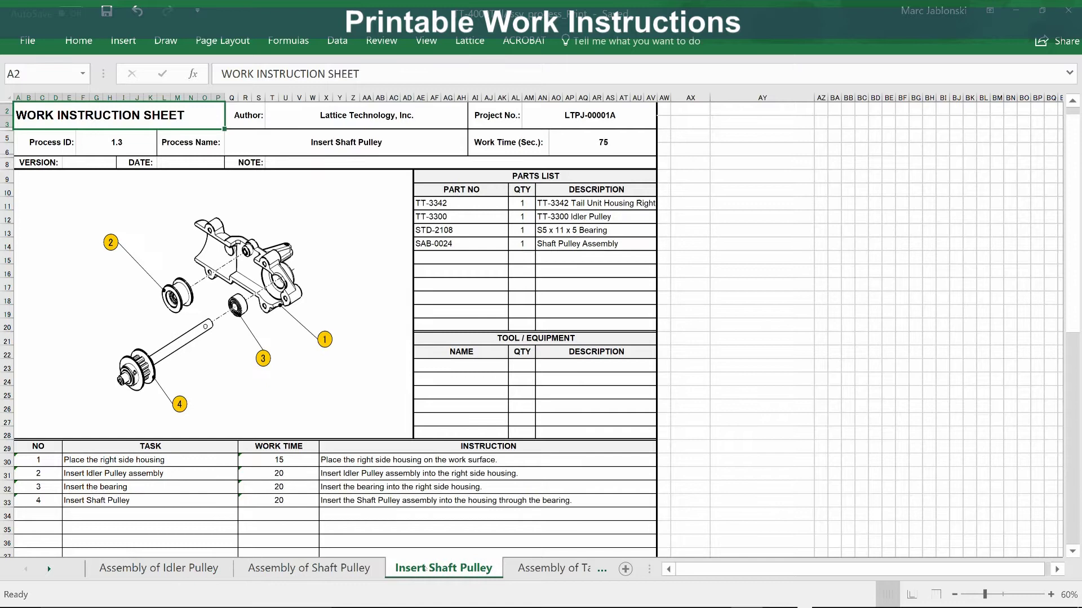
click(540, 568)
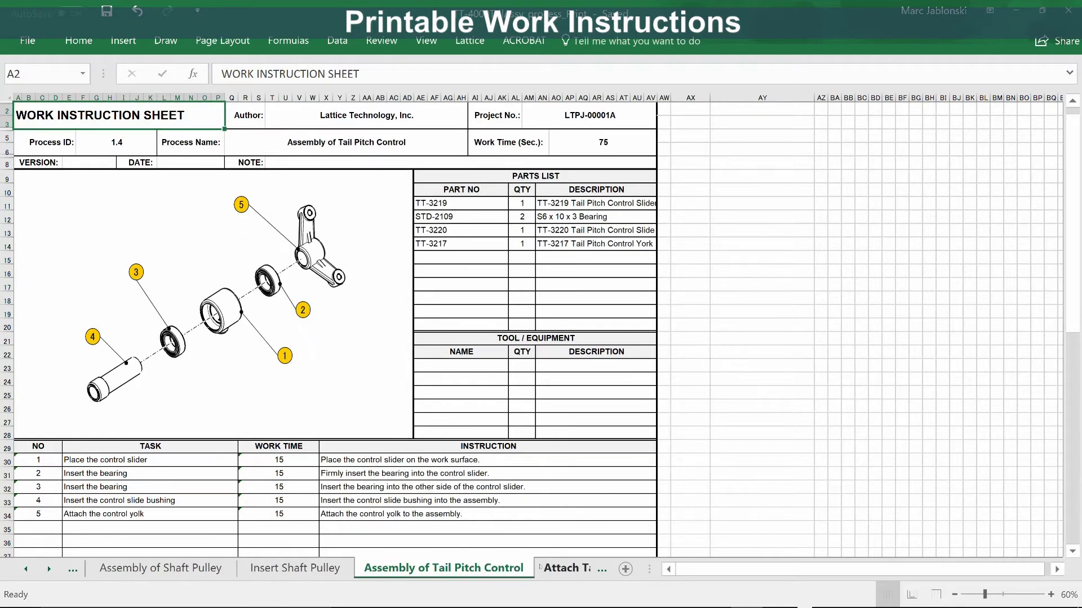
click(550, 569)
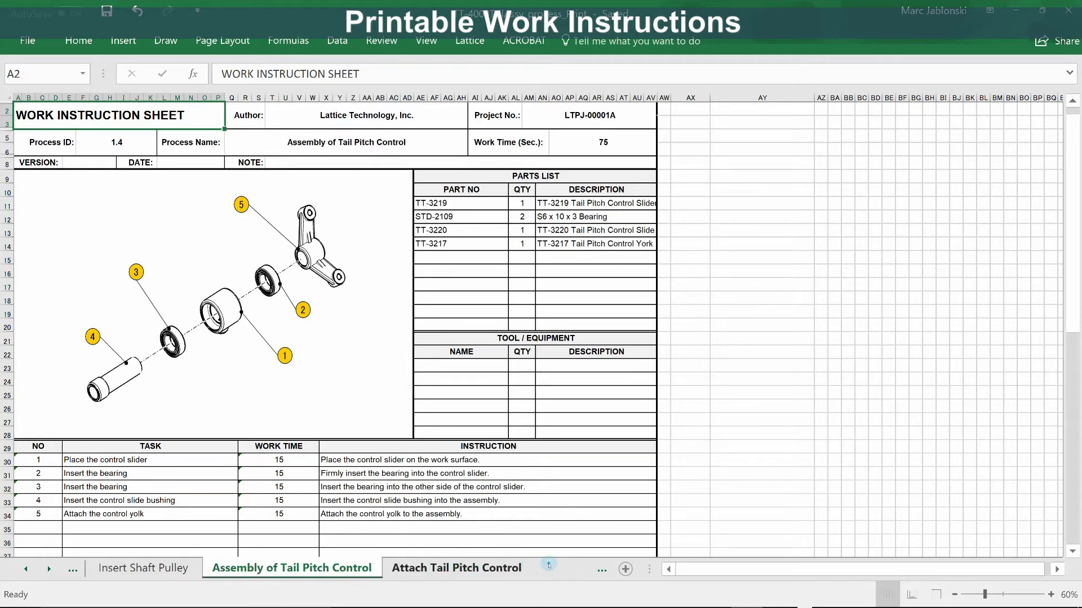
click(548, 568)
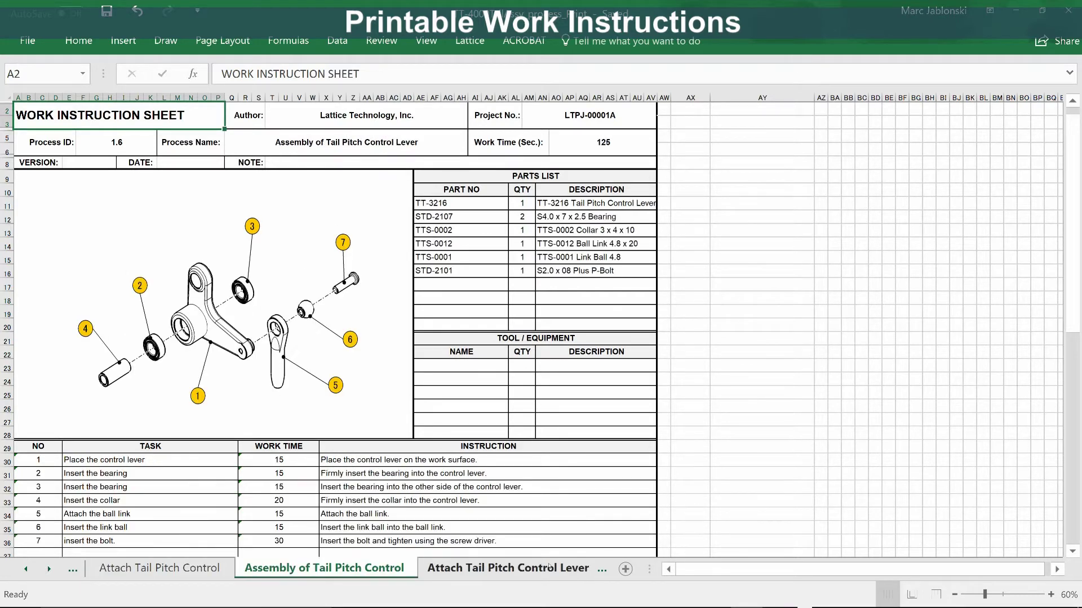
click(550, 567)
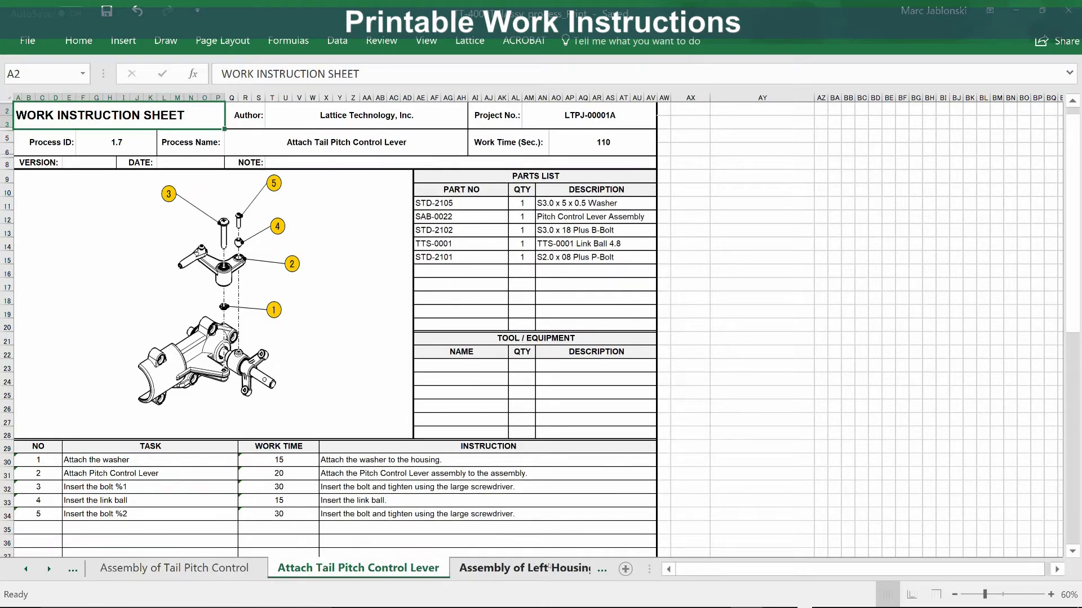
click(549, 568)
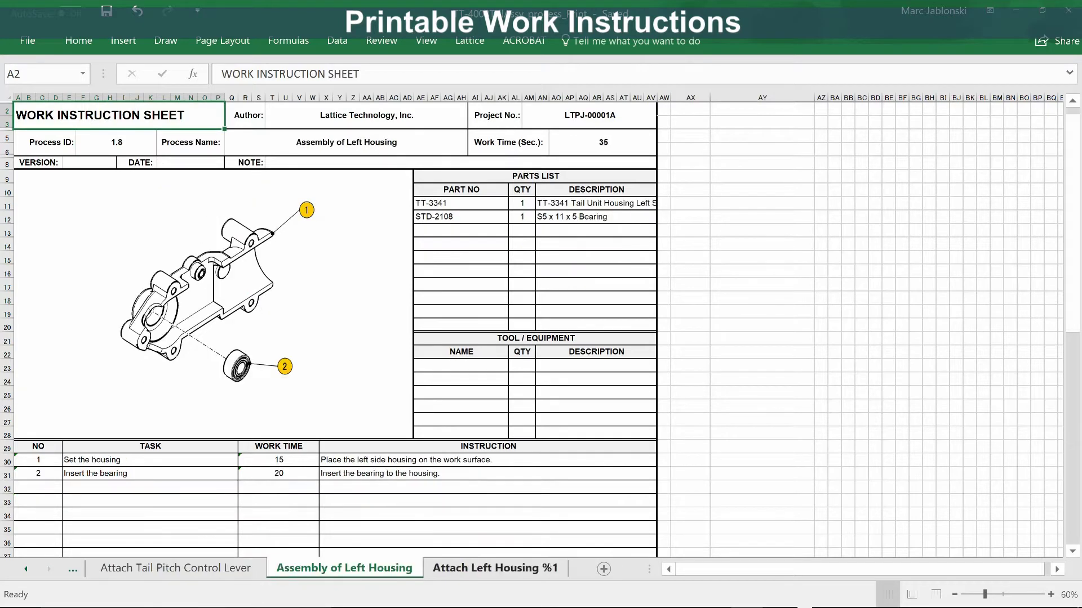
click(538, 568)
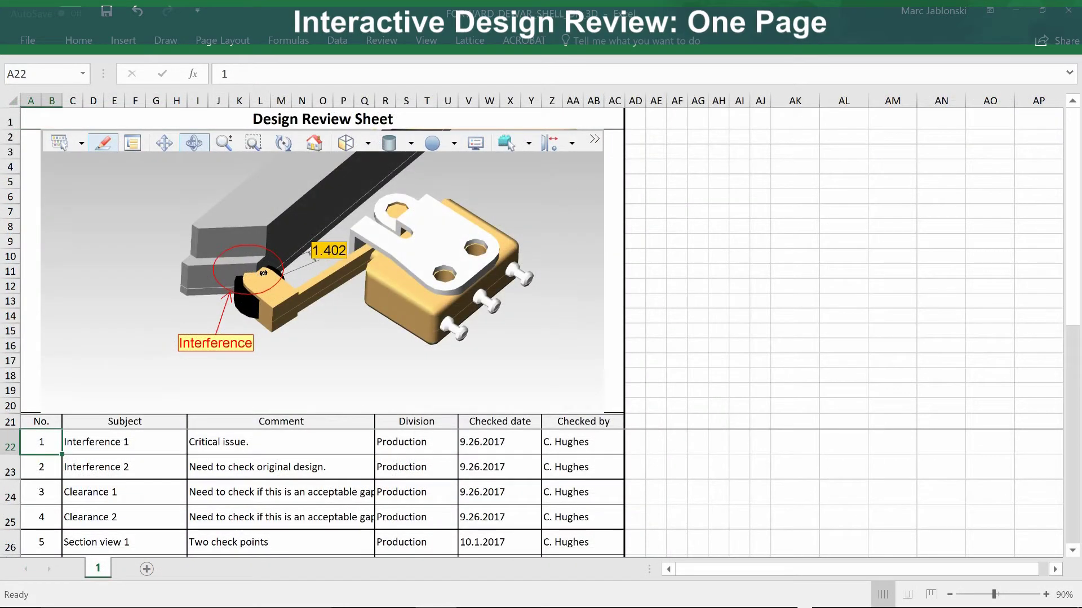
Zoom and orbit around the Interference 1 and Interference 2 spots in the 3D model
click(263, 272)
scroll(264, 273, up, 4)
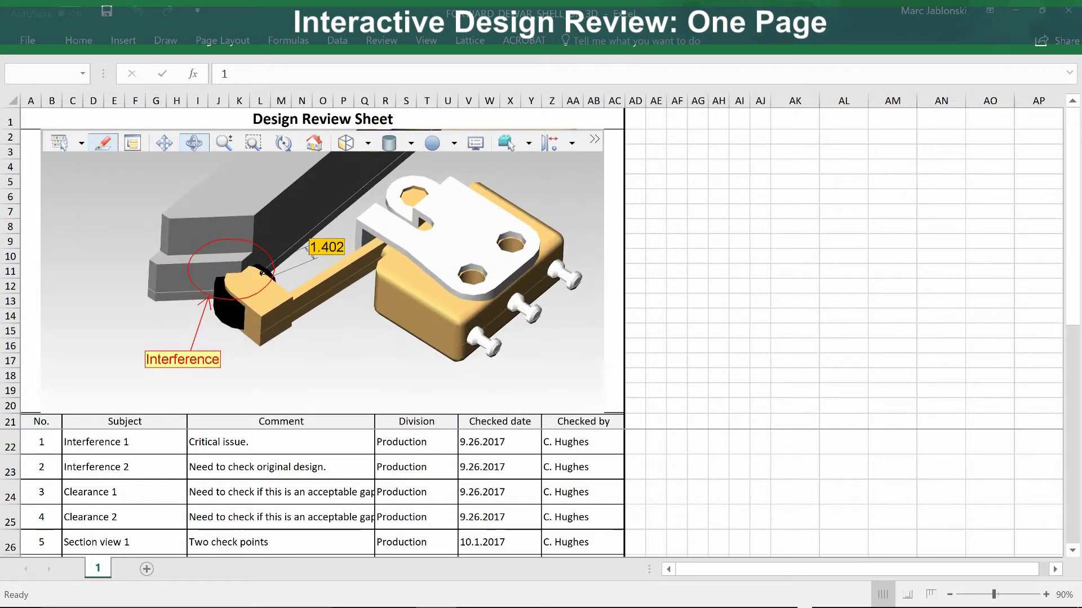
scroll(263, 273, up, 2)
drag(204, 274, 423, 181)
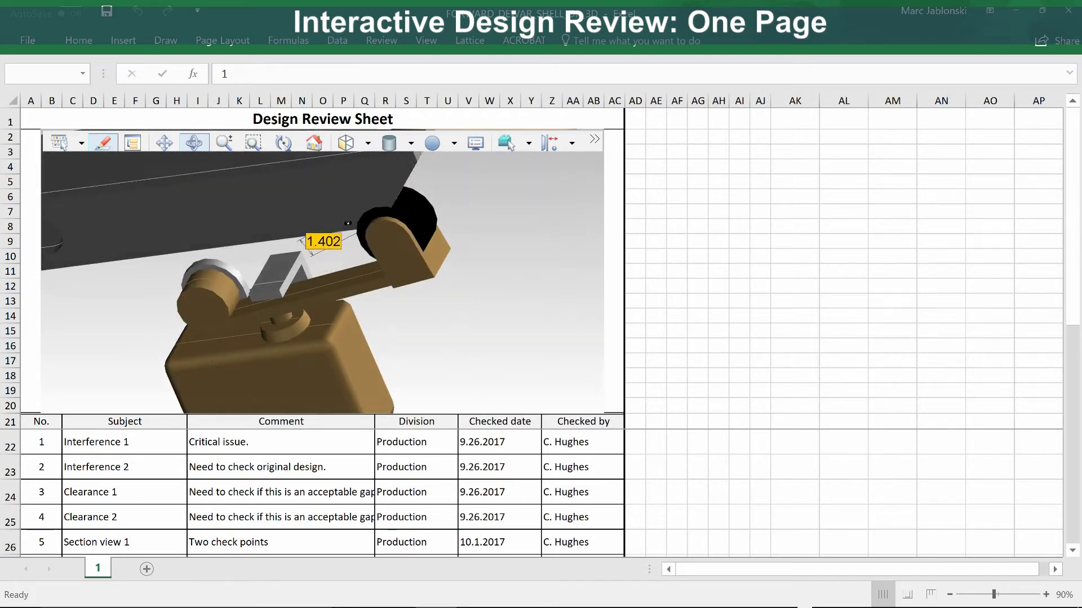
click(44, 471)
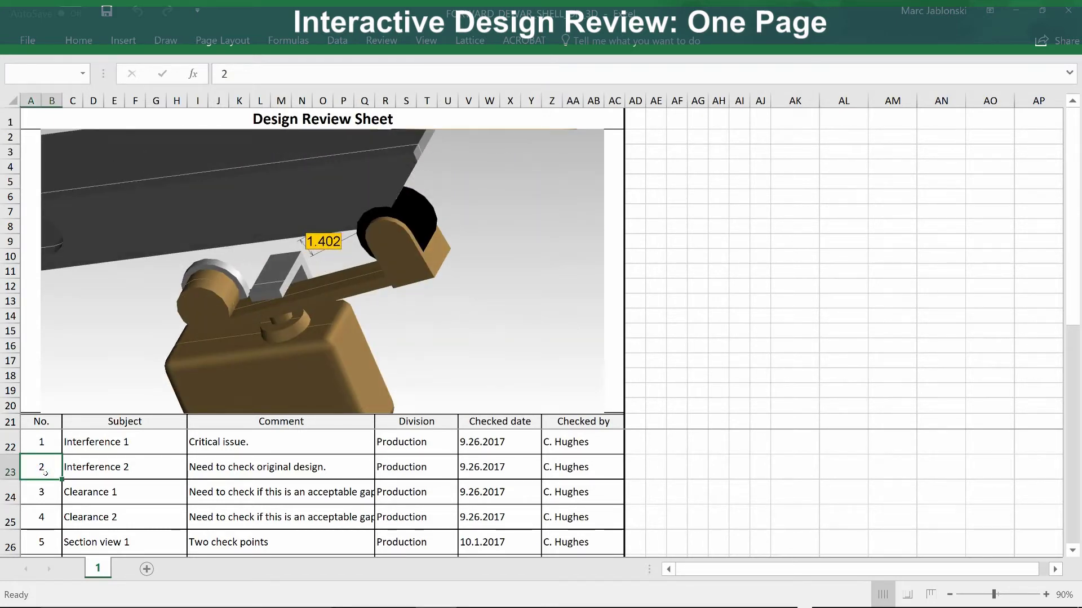
click(352, 327)
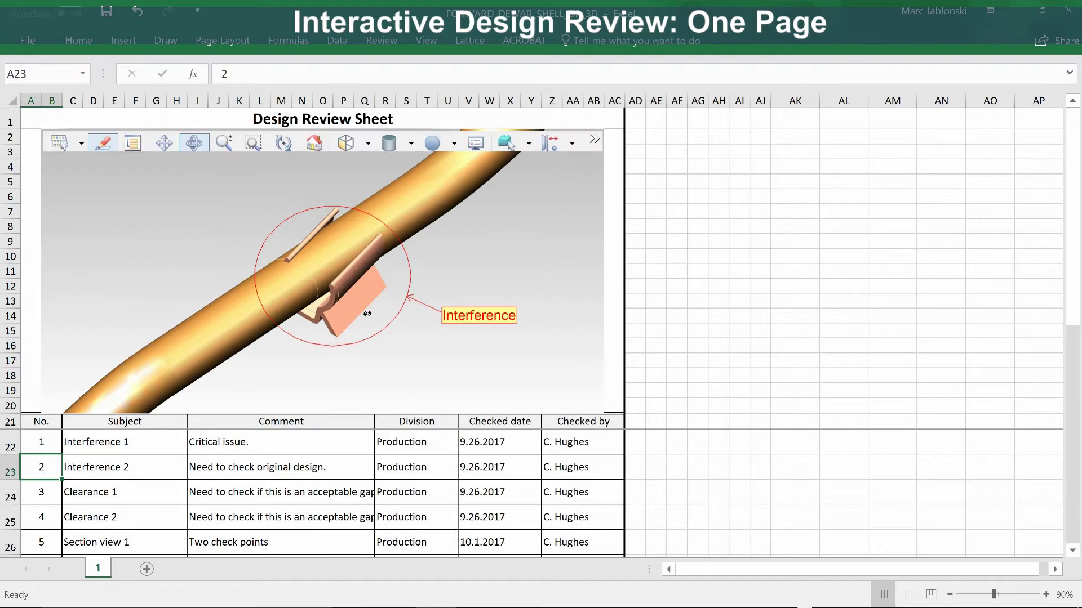
drag(367, 314, 240, 215)
Inspect the Clearance 1 and Clearance 2 gaps, then load Section view 1
click(42, 496)
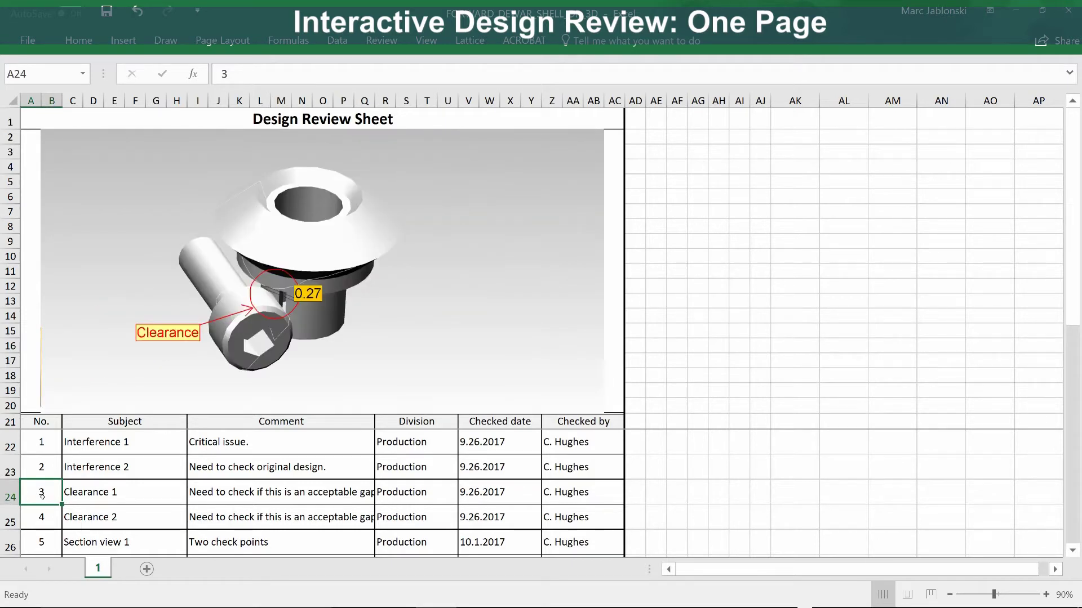
click(274, 290)
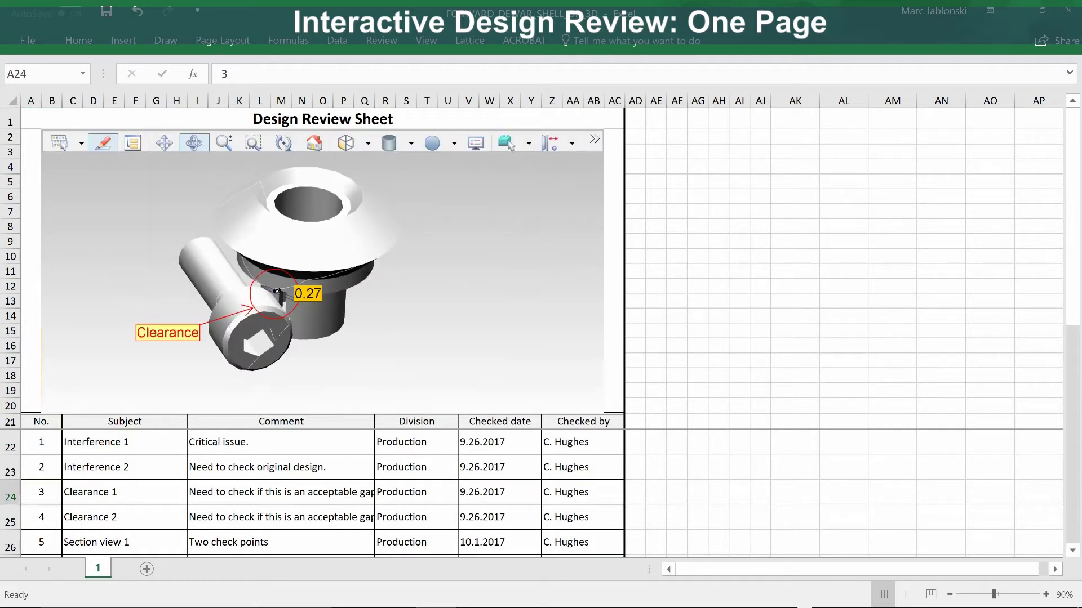
scroll(275, 290, up, 4)
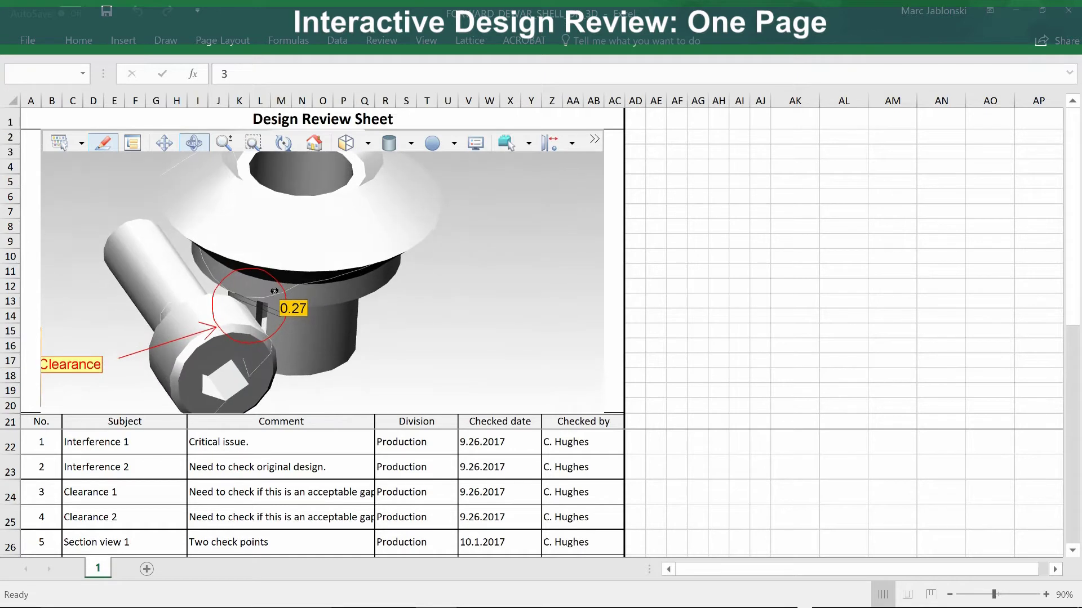
scroll(274, 291, up, 2)
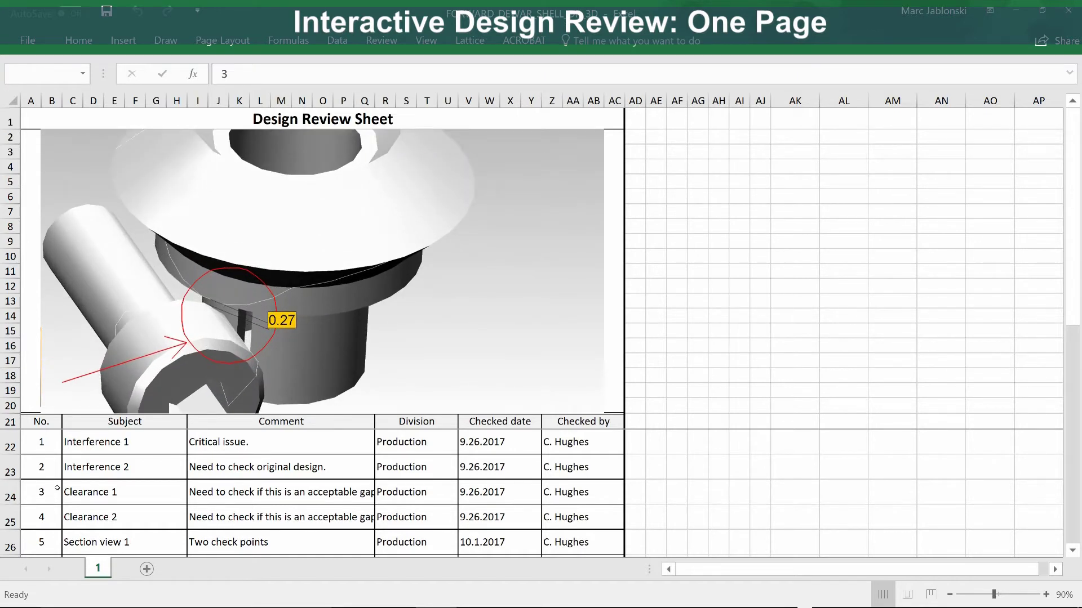
click(43, 522)
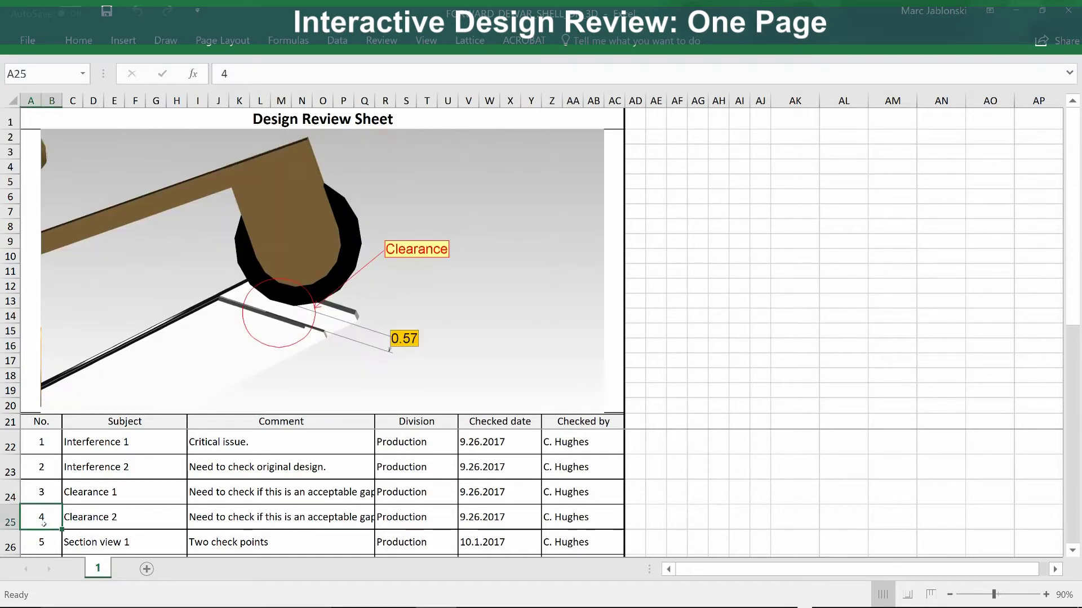
drag(336, 308, 174, 265)
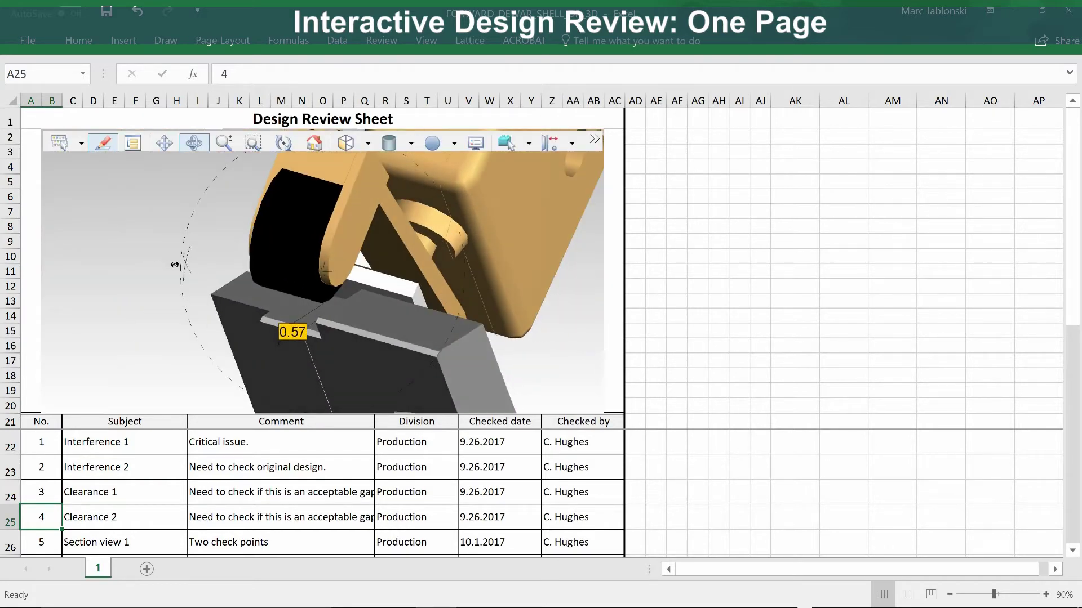
click(44, 541)
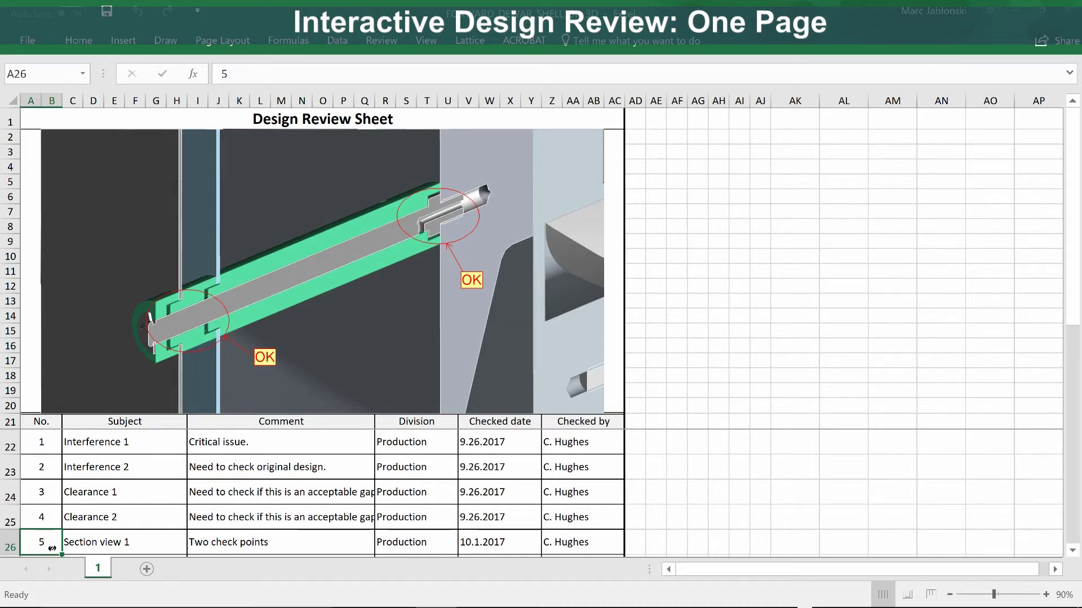
Move down to Section View 2 at row 27, then row 28, loading each view
key(Down)
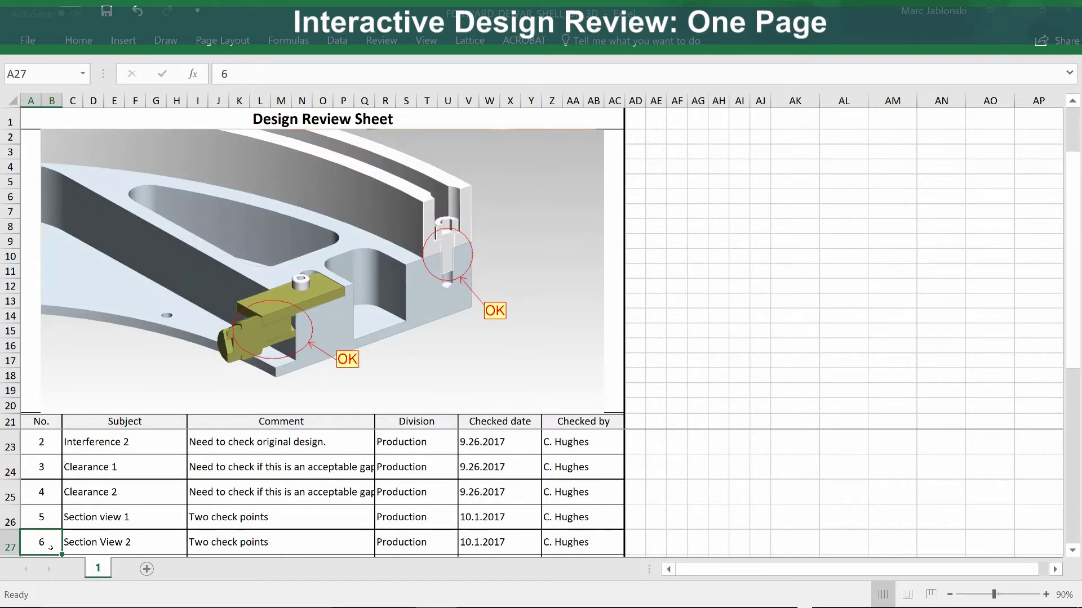
key(Down)
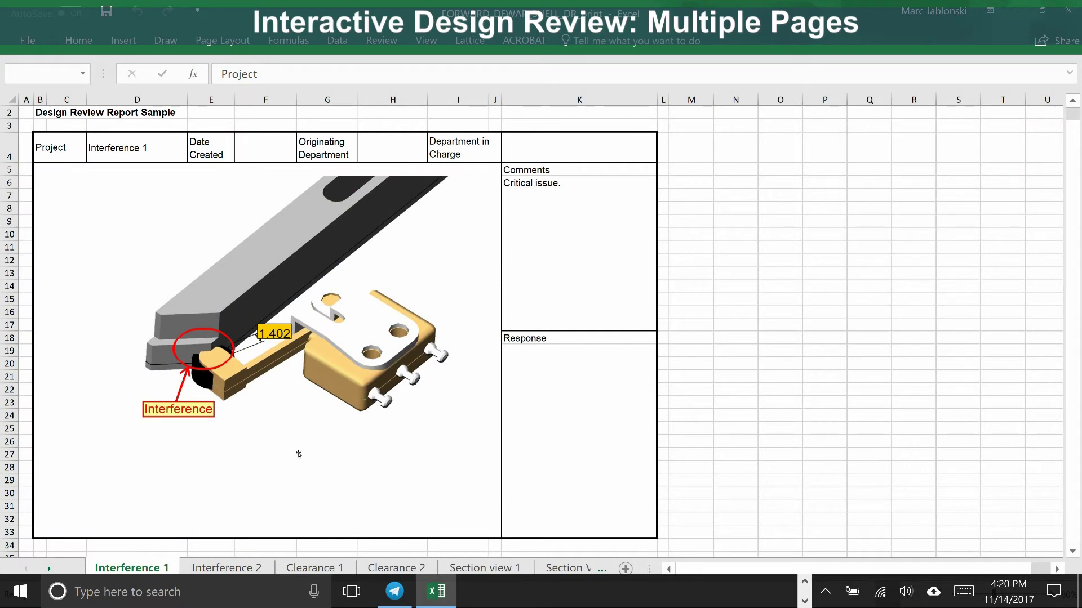
View the Interference 2 through Pipe routing sheets, then return to Interference 1
click(249, 565)
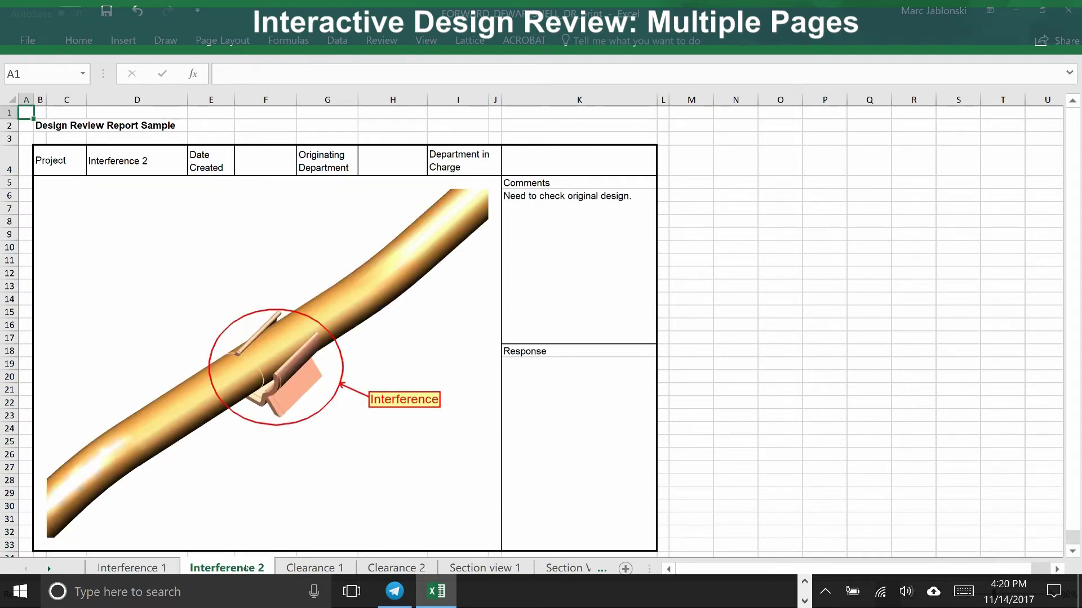
click(308, 567)
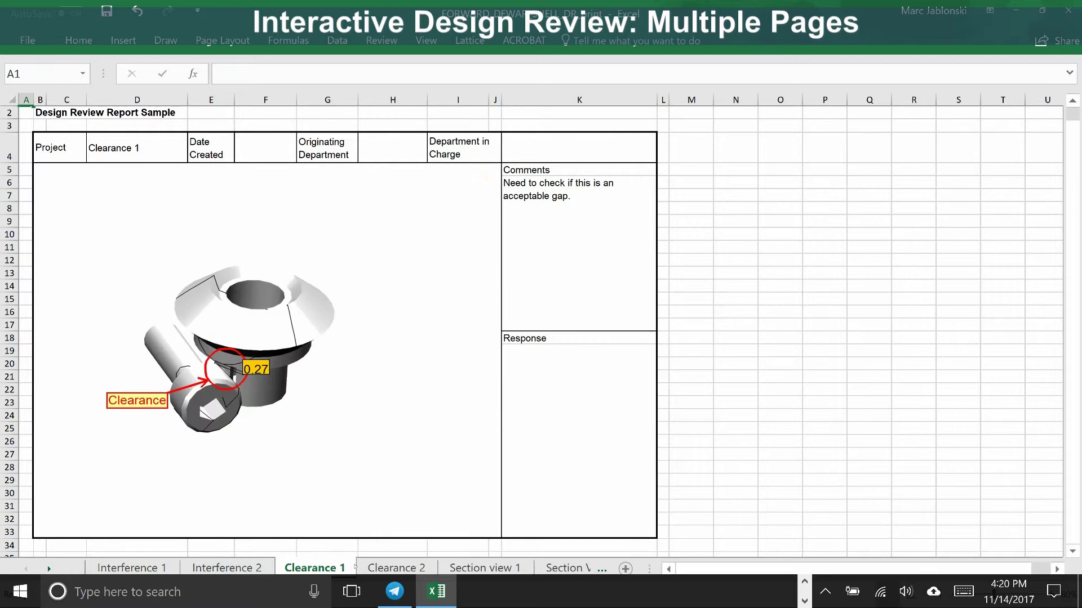
click(375, 567)
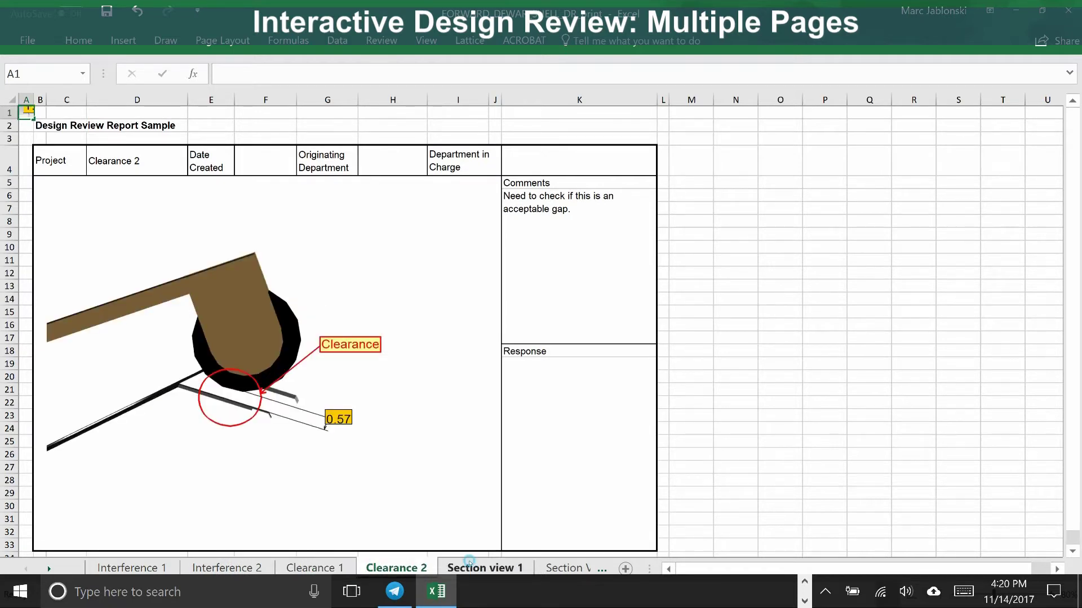
click(468, 566)
click(563, 566)
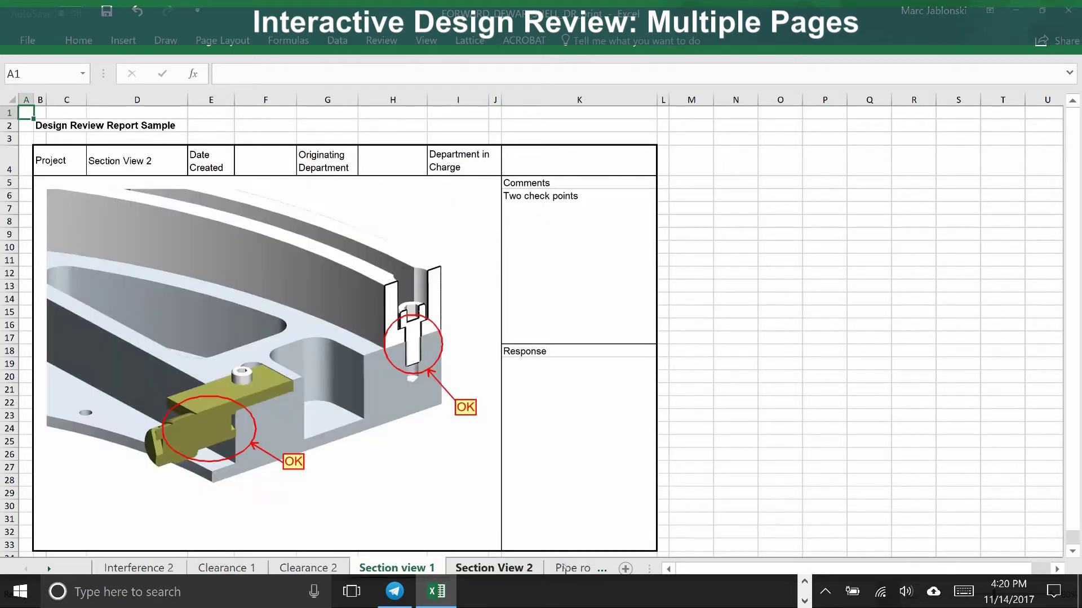
click(566, 567)
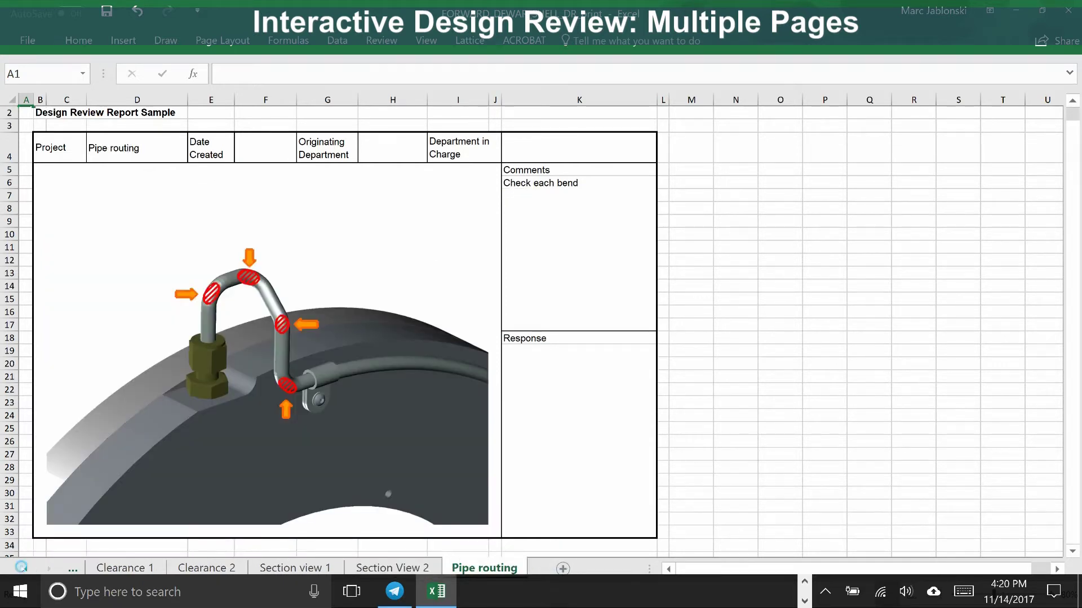
click(23, 568)
click(22, 568)
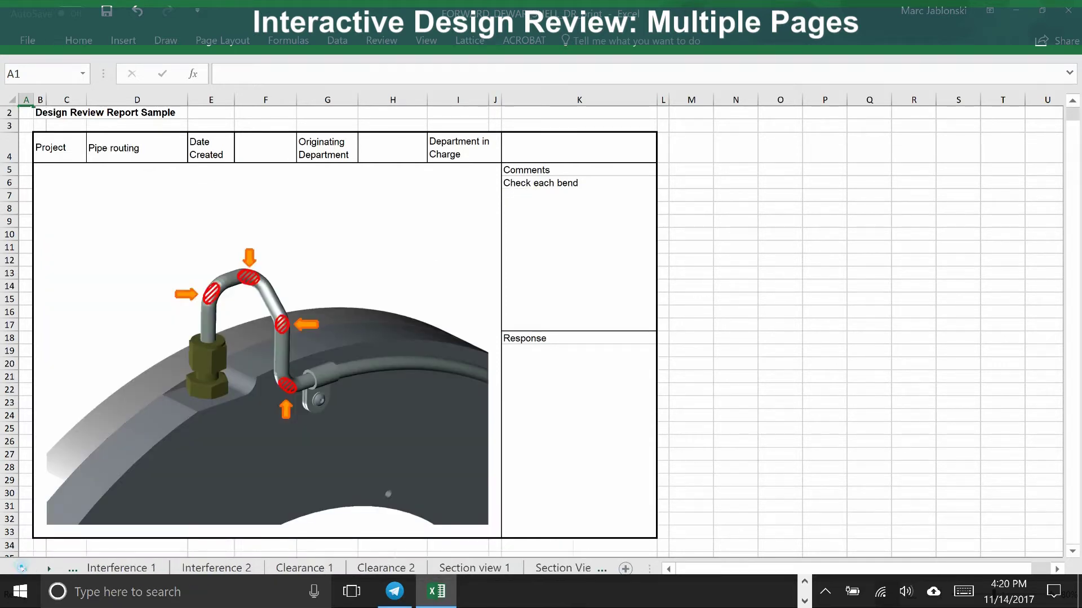
click(123, 567)
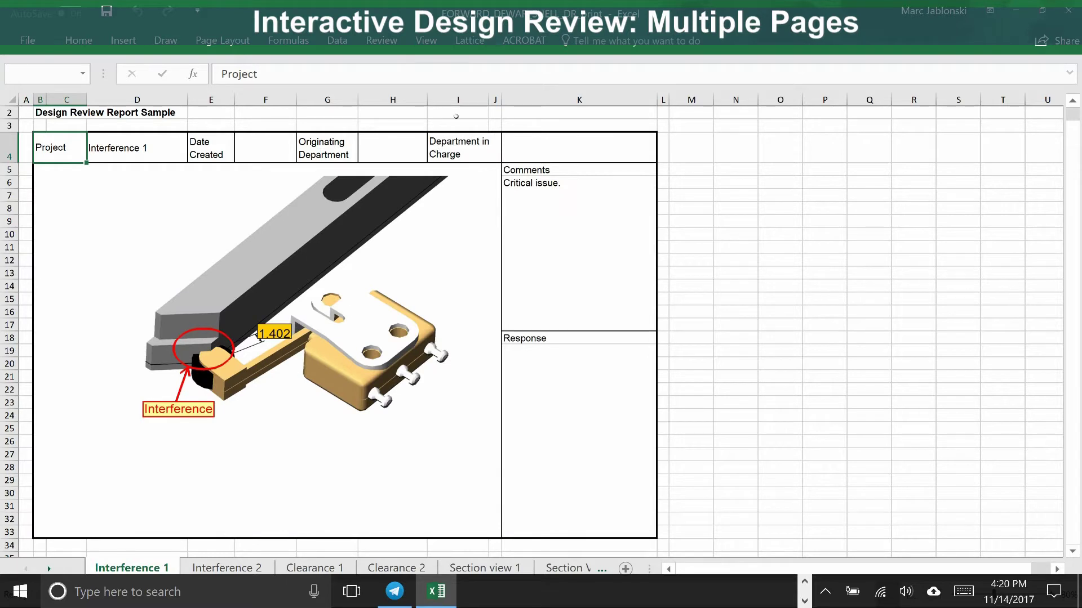
Open the interference model in External View with Display 3D Model and orbit it
click(456, 47)
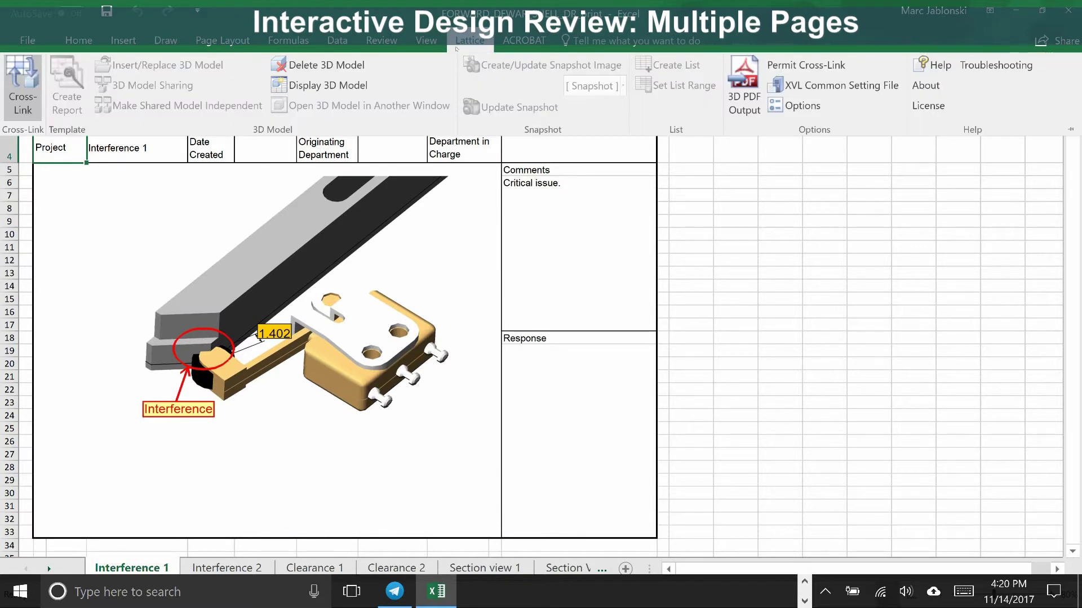
click(327, 85)
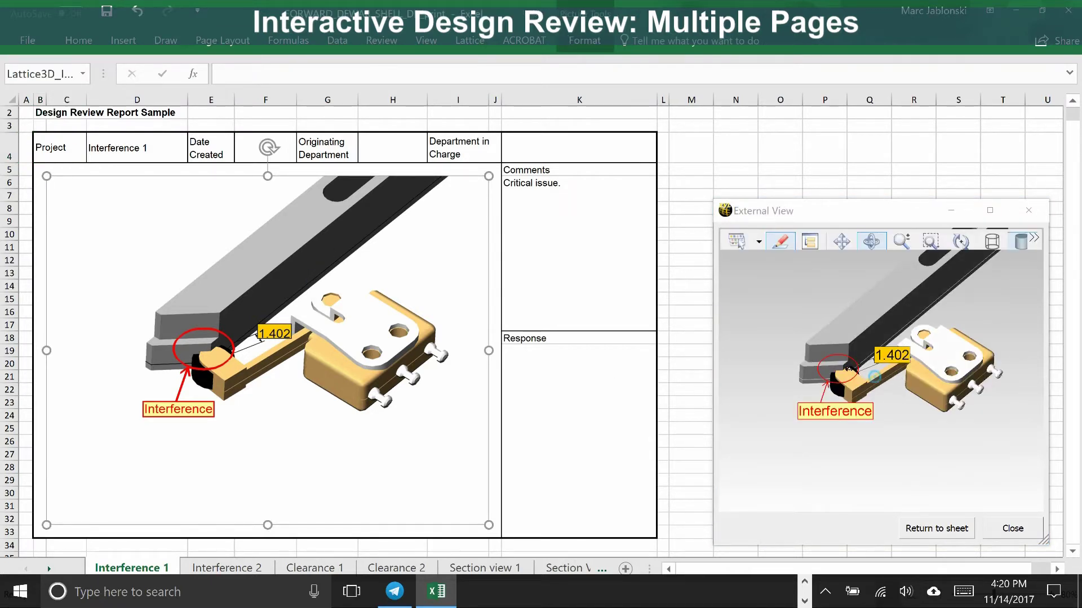
mouse_move(876, 377)
mouse_down()
mouse_move(862, 358)
mouse_move(890, 377)
mouse_up()
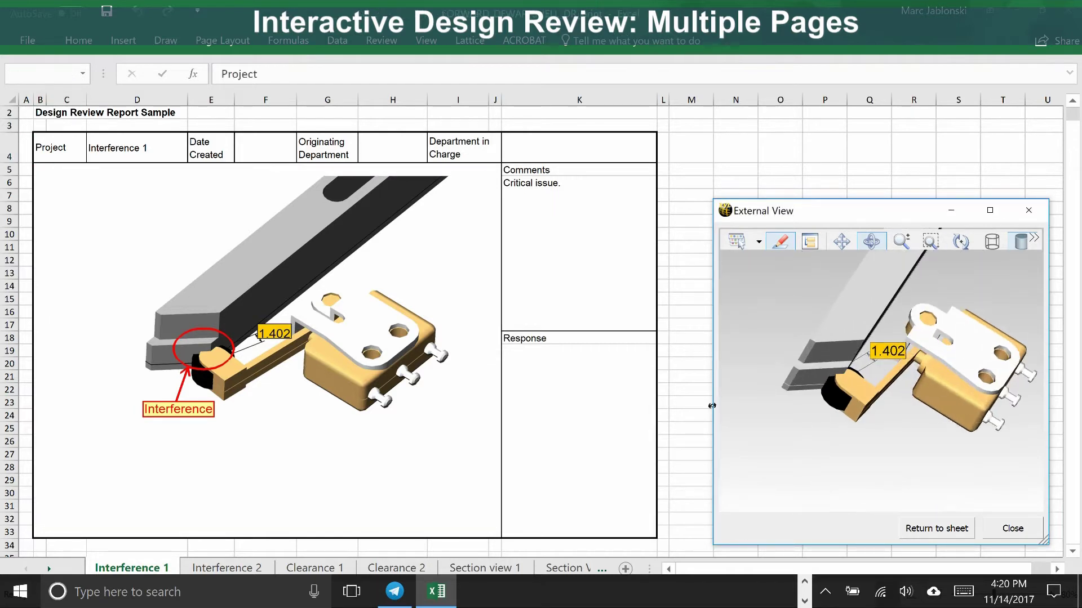
Load the Interference 2 and Clearance 1 models into External View from their sheets
click(241, 569)
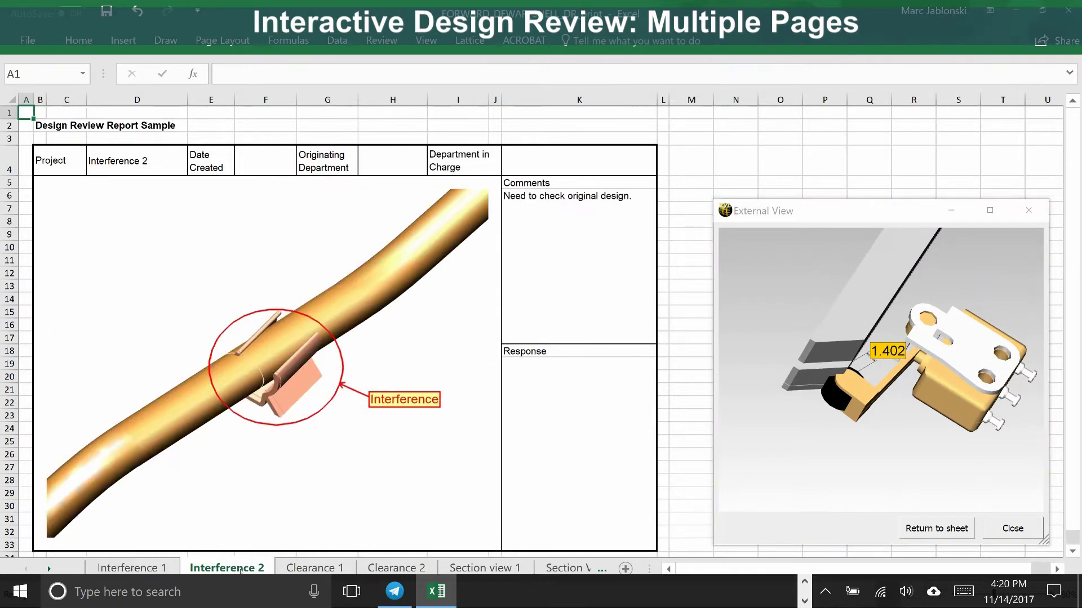
click(362, 463)
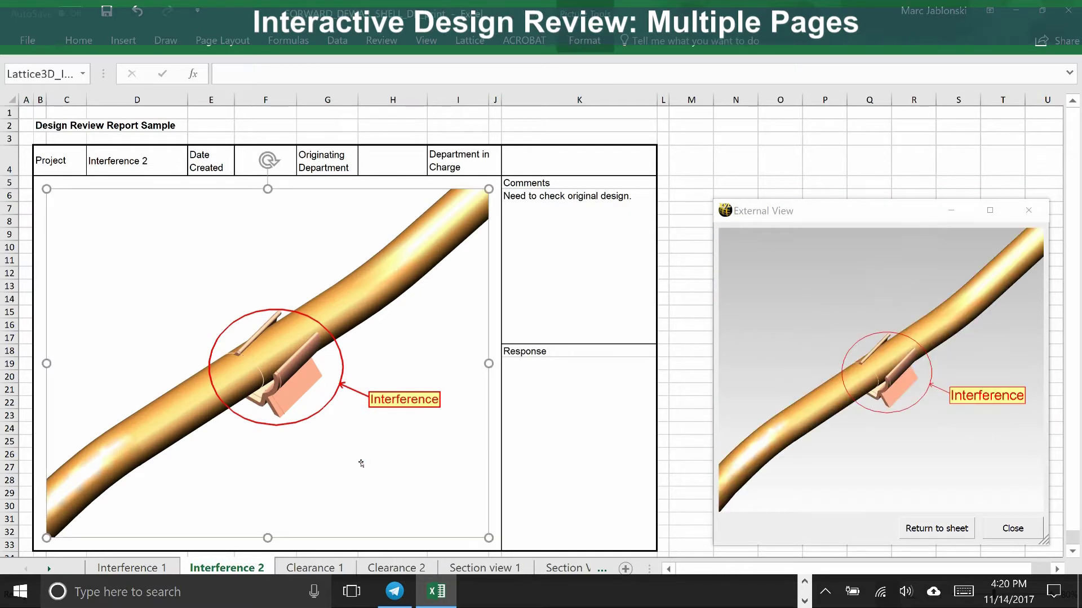
drag(894, 415, 748, 399)
click(314, 568)
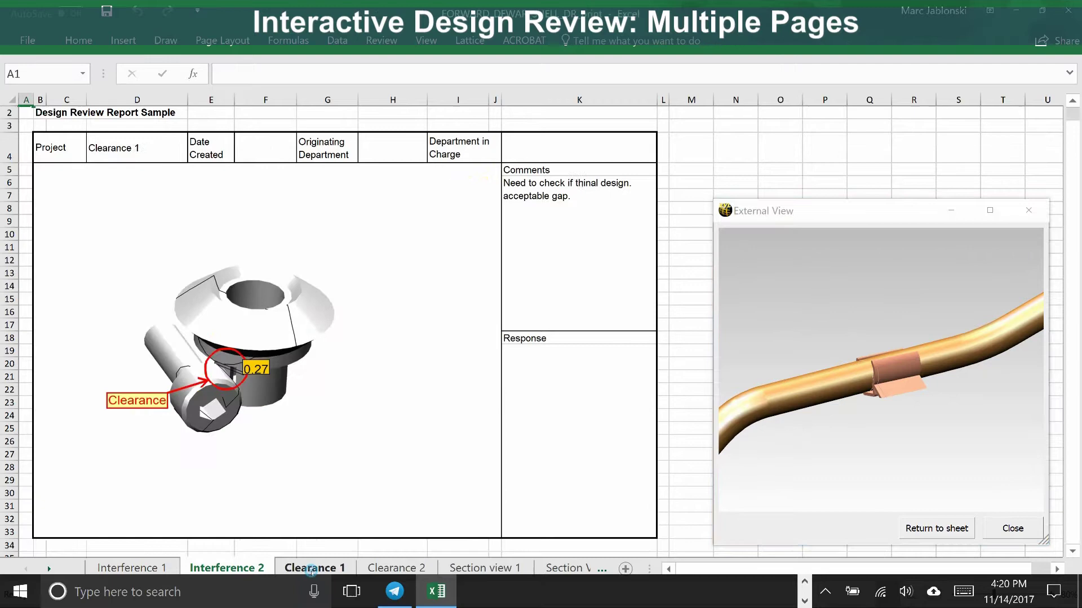
click(293, 415)
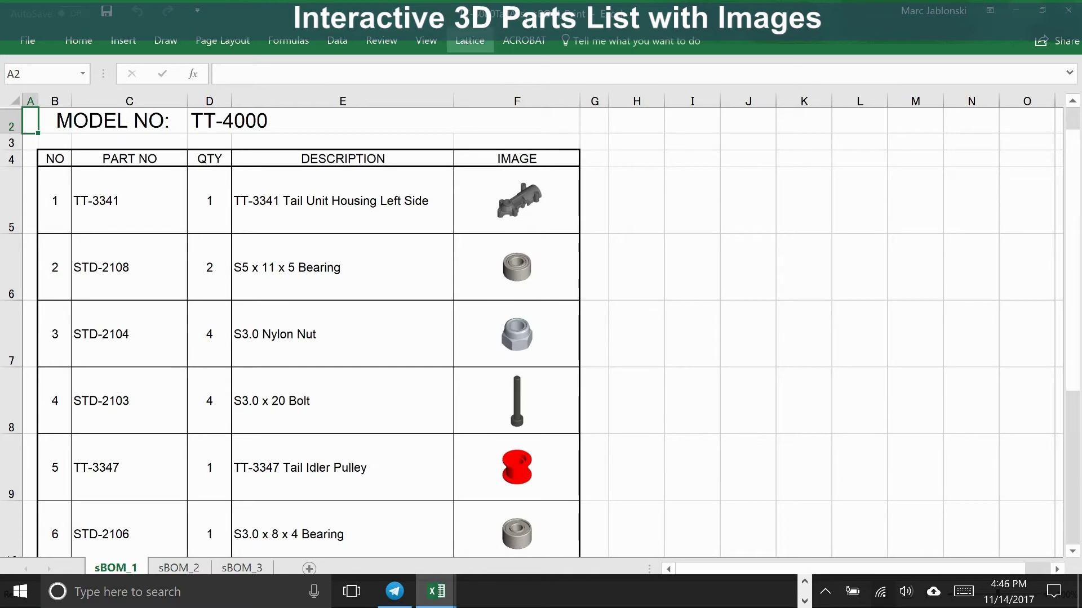
Display the TT-4000 tail assembly in External View and orbit it to a new angle
click(466, 42)
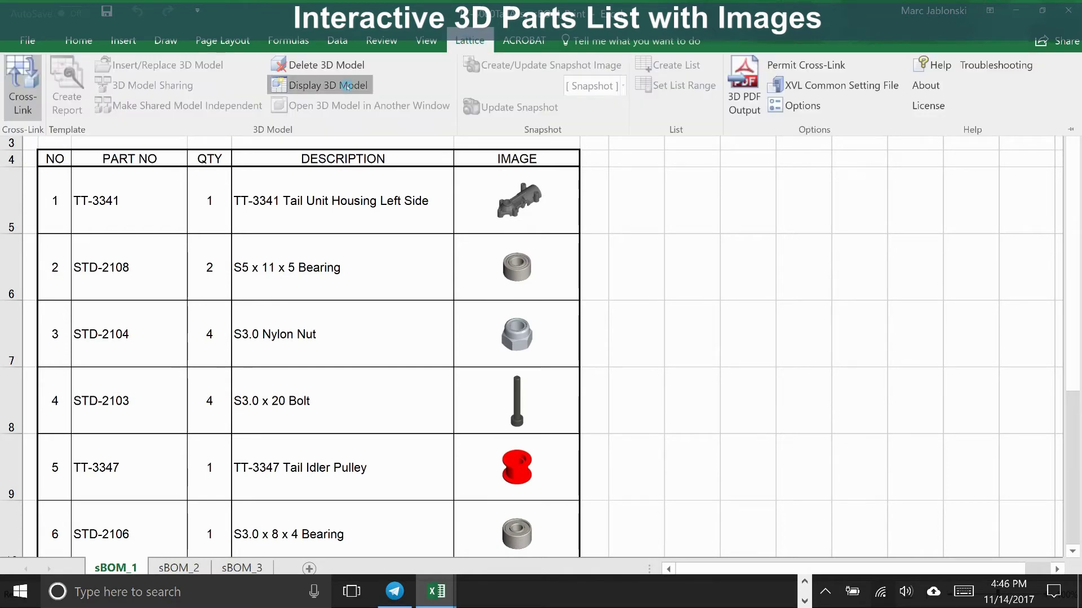
click(358, 85)
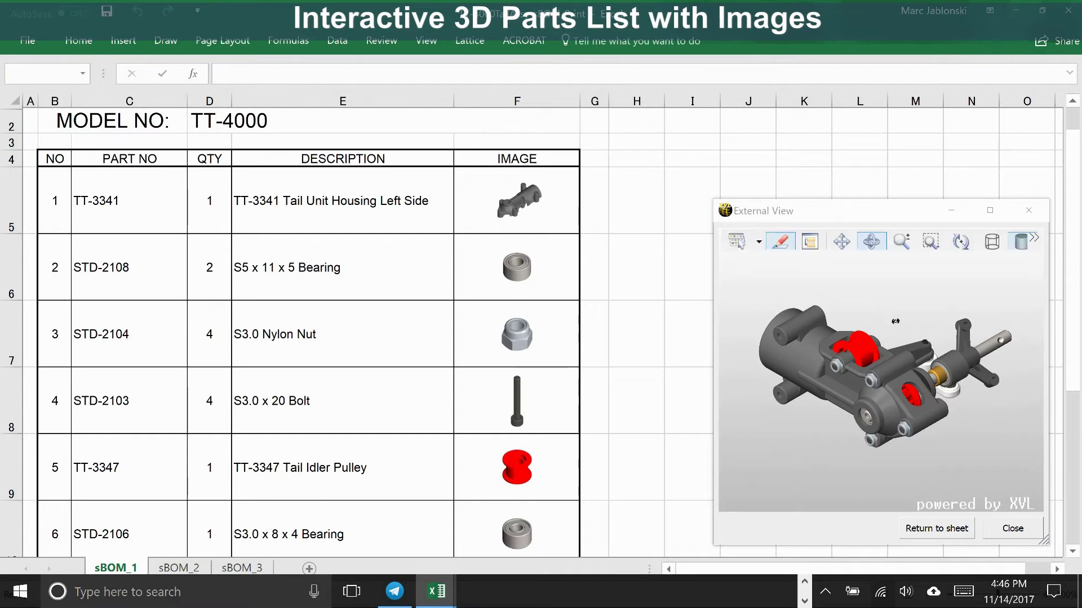
drag(895, 321, 914, 350)
scroll(914, 350, up, 2)
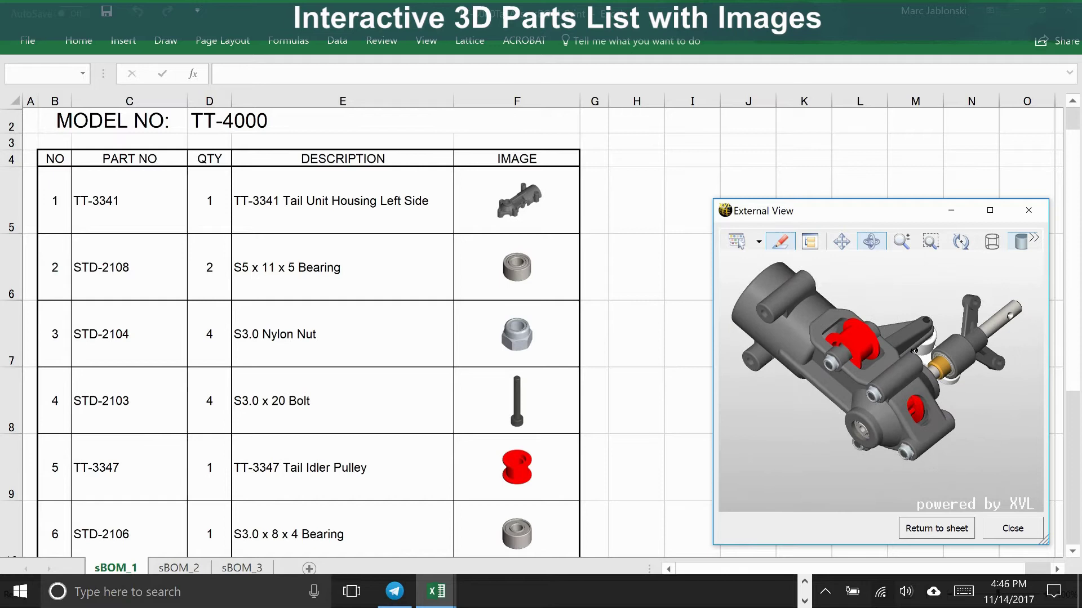
scroll(914, 350, down, 2)
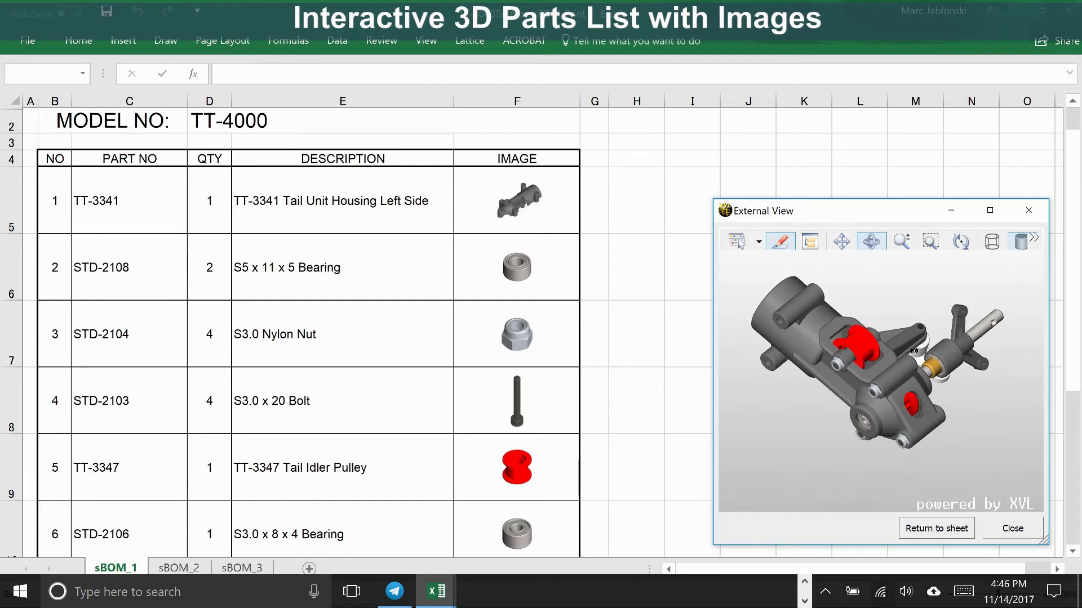
Preview the TT-3341 housing, S5 x 11 x 5 Bearing, S3.0 Nylon Nut and S3.0 x 20 Bolt, then orbit the bolt
click(520, 204)
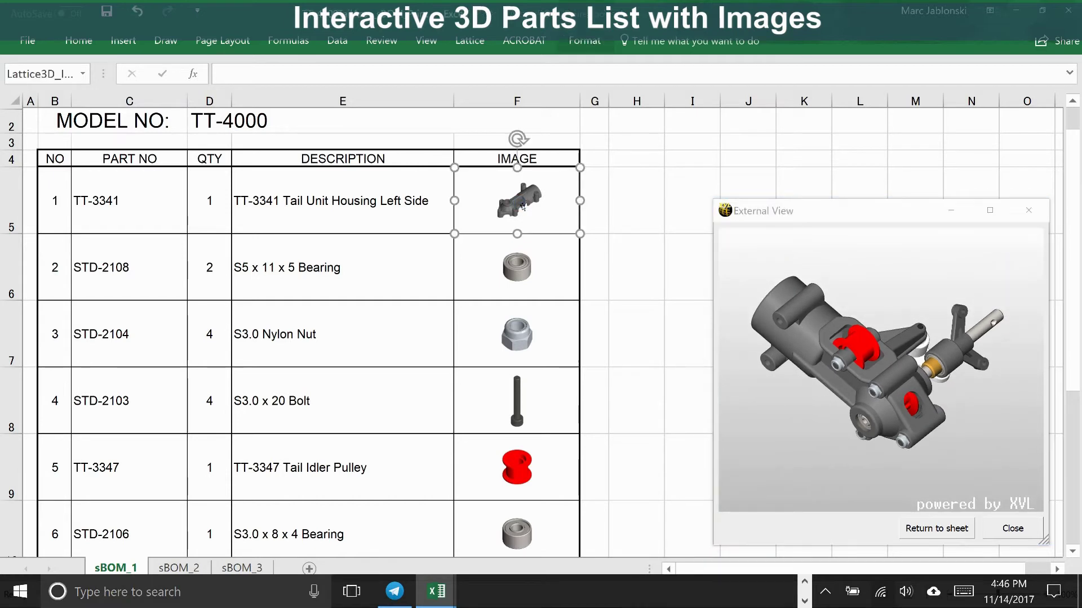
click(524, 274)
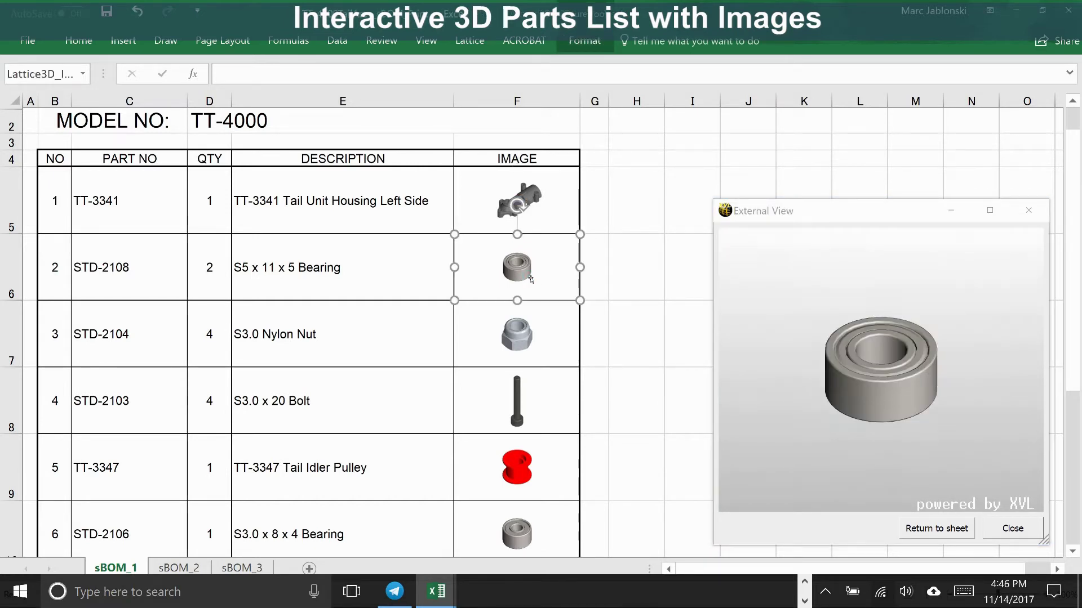
click(533, 345)
click(529, 409)
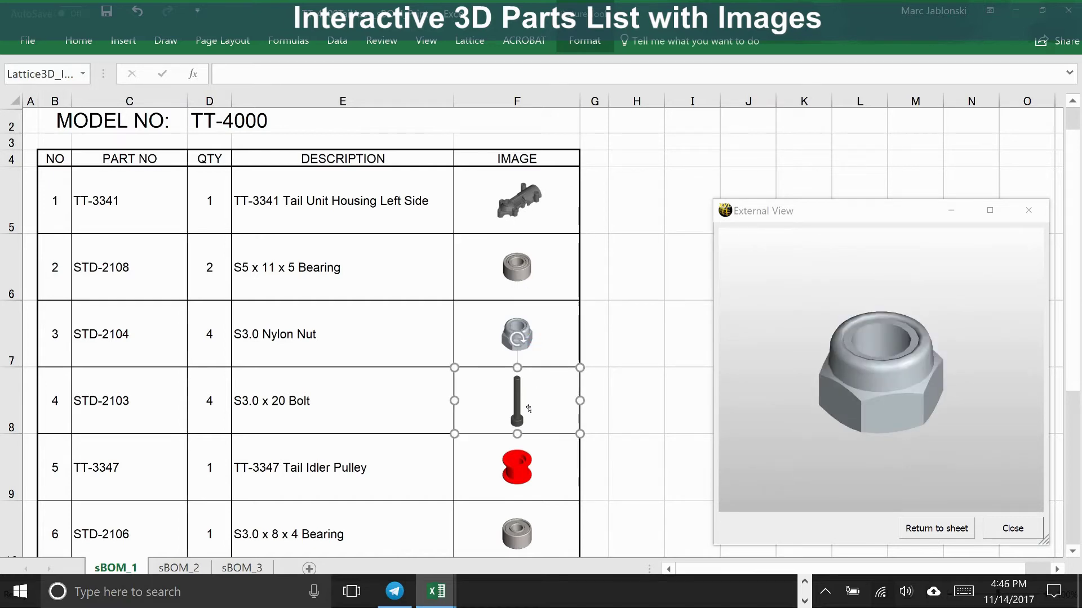
mouse_move(926, 398)
drag(925, 398, 888, 301)
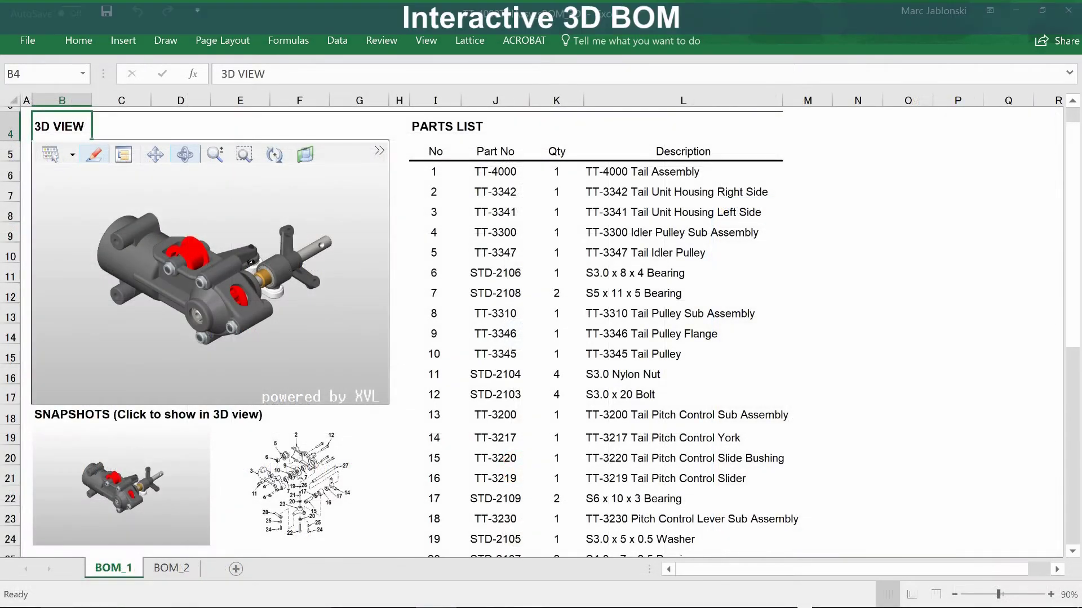
Orbit and window-zoom into the tail assembly, then load the exploded-view snapshot
drag(204, 299, 164, 287)
click(244, 154)
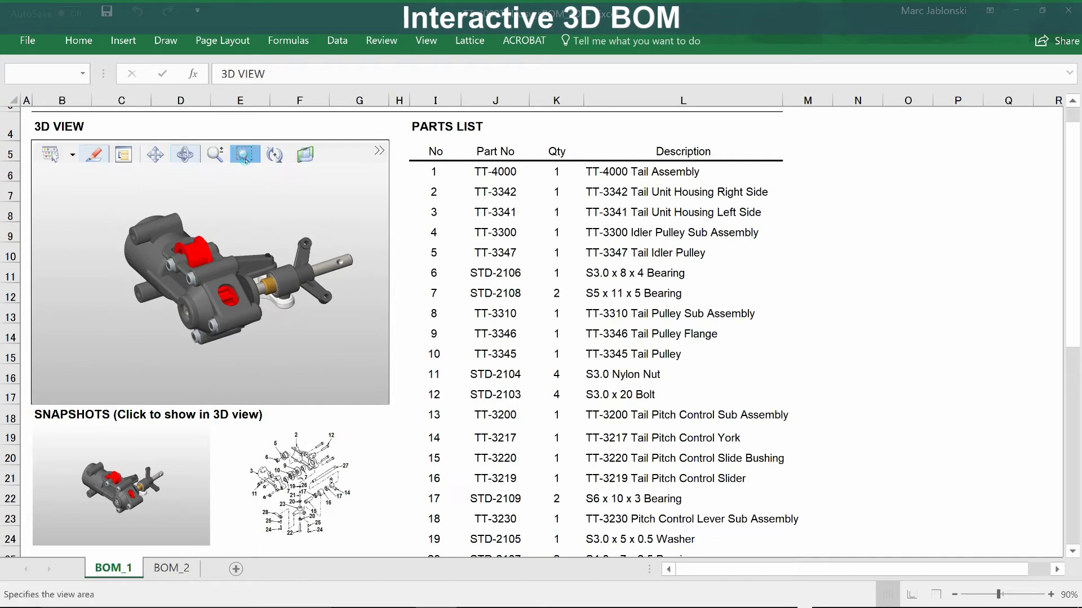
drag(155, 237, 318, 254)
click(185, 154)
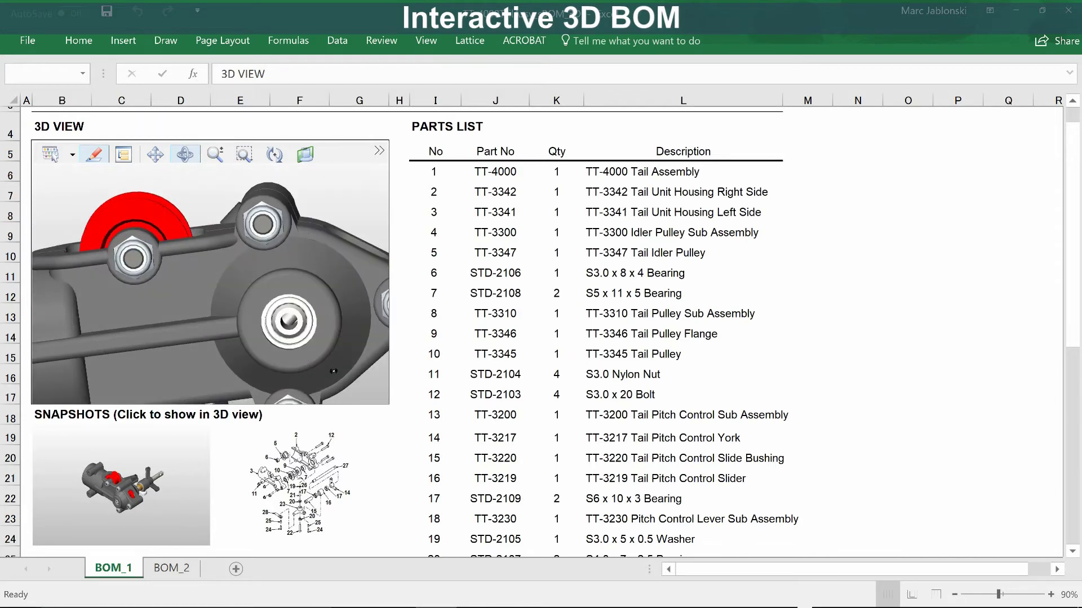
click(312, 470)
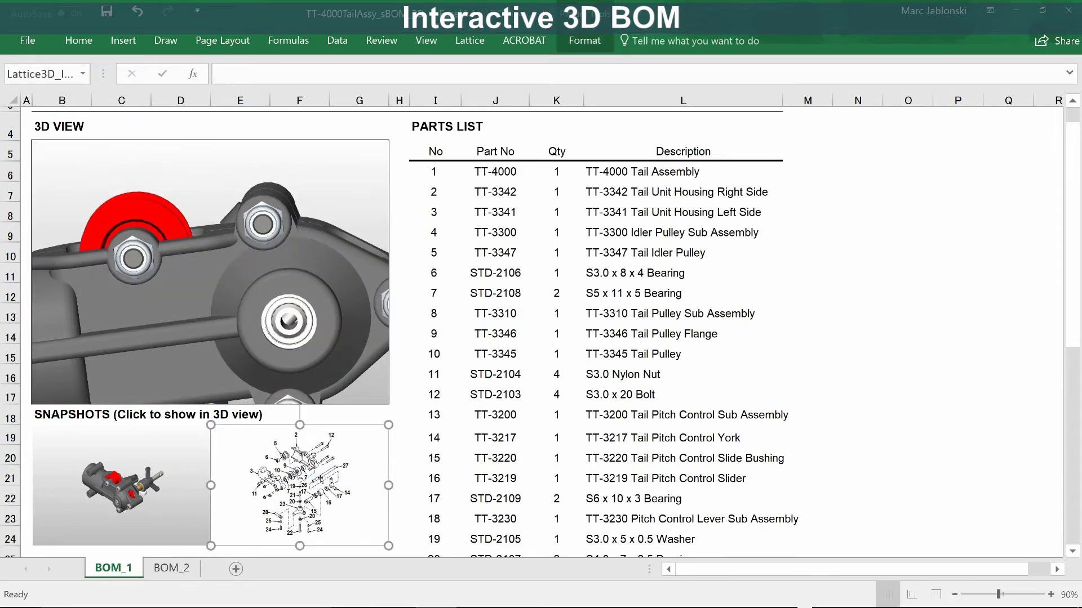
Highlight TT-3342 right housing from the list, then TT-3346 flange and TT-3345 pulley in 3D
click(659, 193)
mouse_move(223, 239)
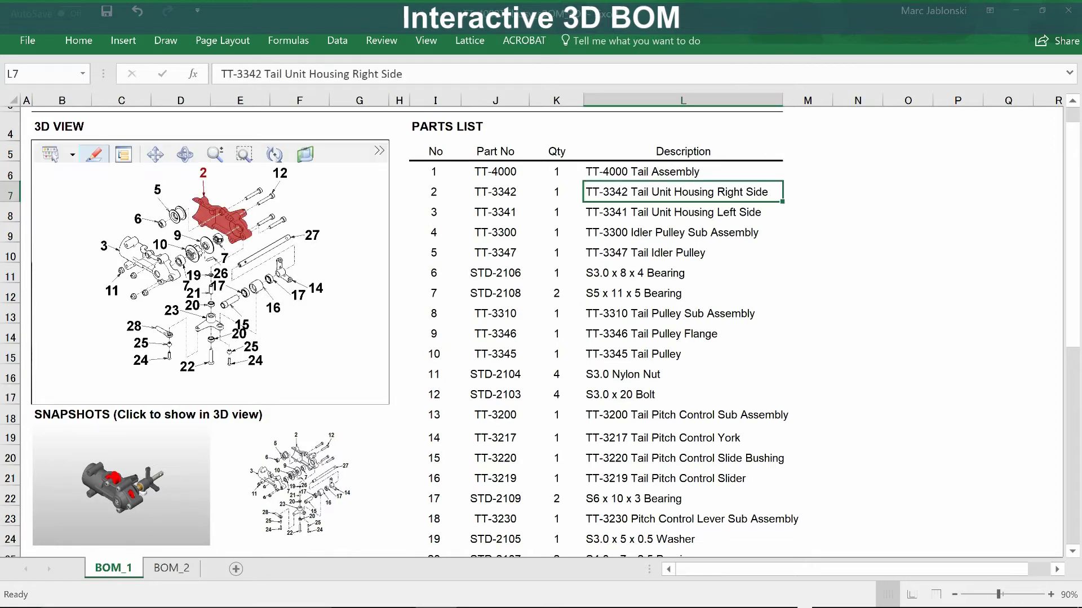
click(206, 245)
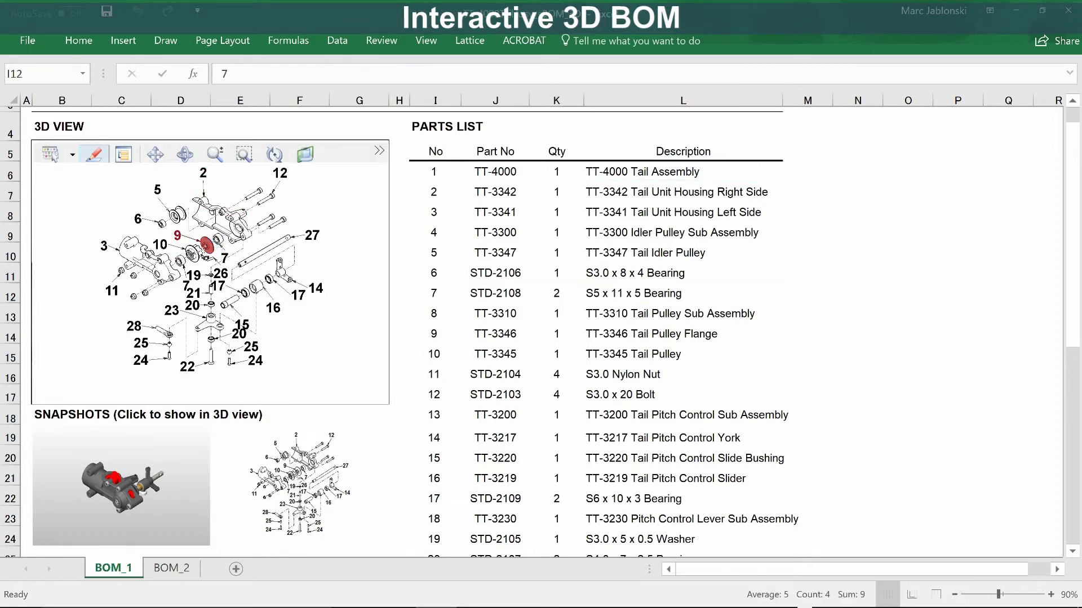
click(193, 254)
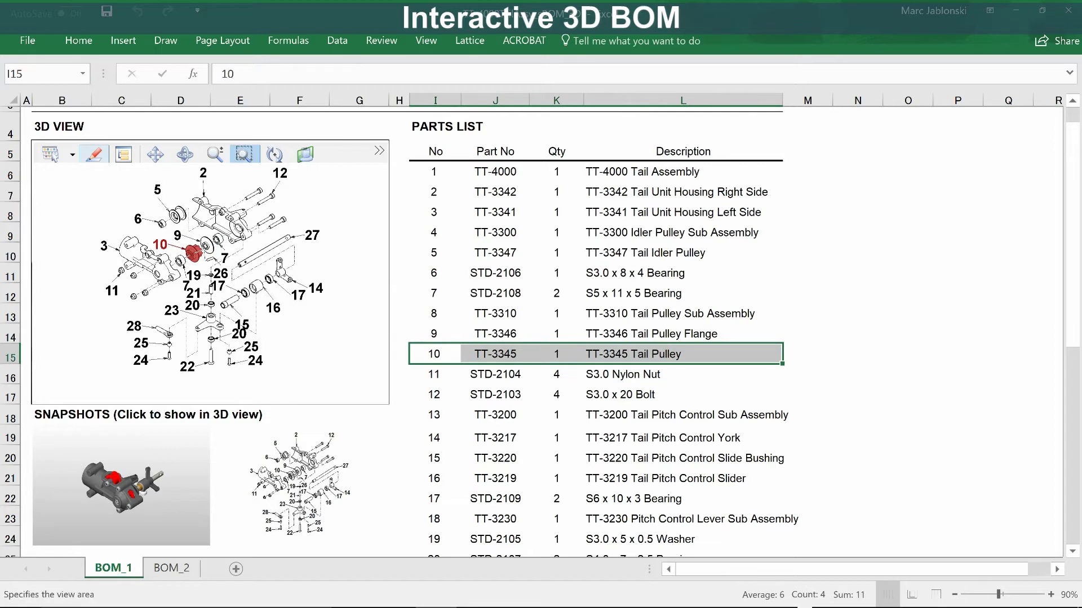
Zoom onto parts 9, 10 and 7, highlight the left housing, then pick bearing 7 and a nylon nut
drag(116, 221, 226, 313)
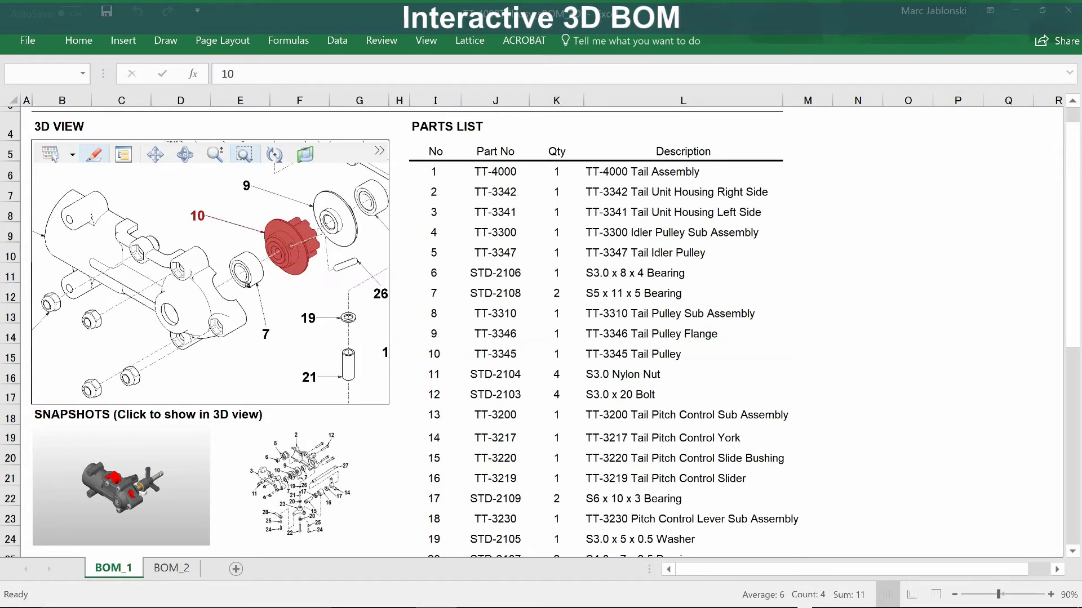
click(665, 214)
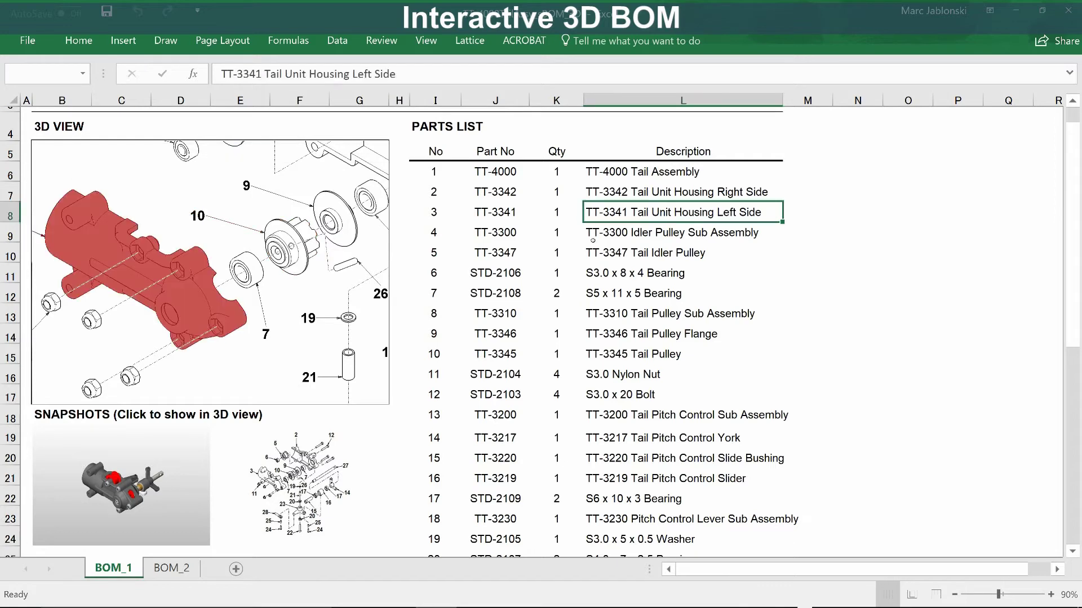
click(260, 279)
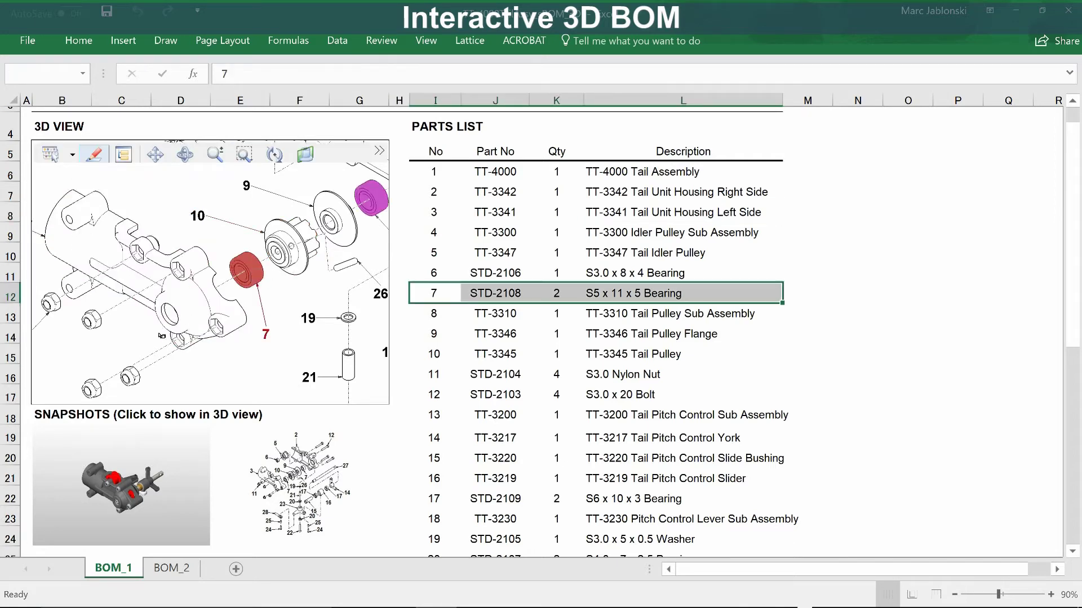
click(131, 374)
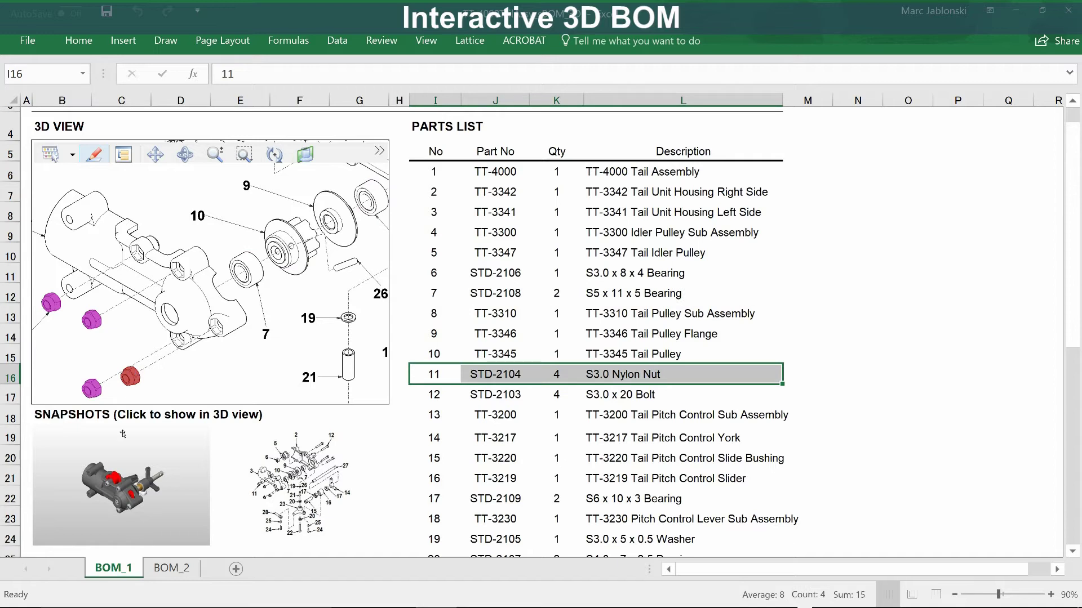
Restore the first snapshot view, rotate slightly, and zoom into the red pulley area
click(128, 497)
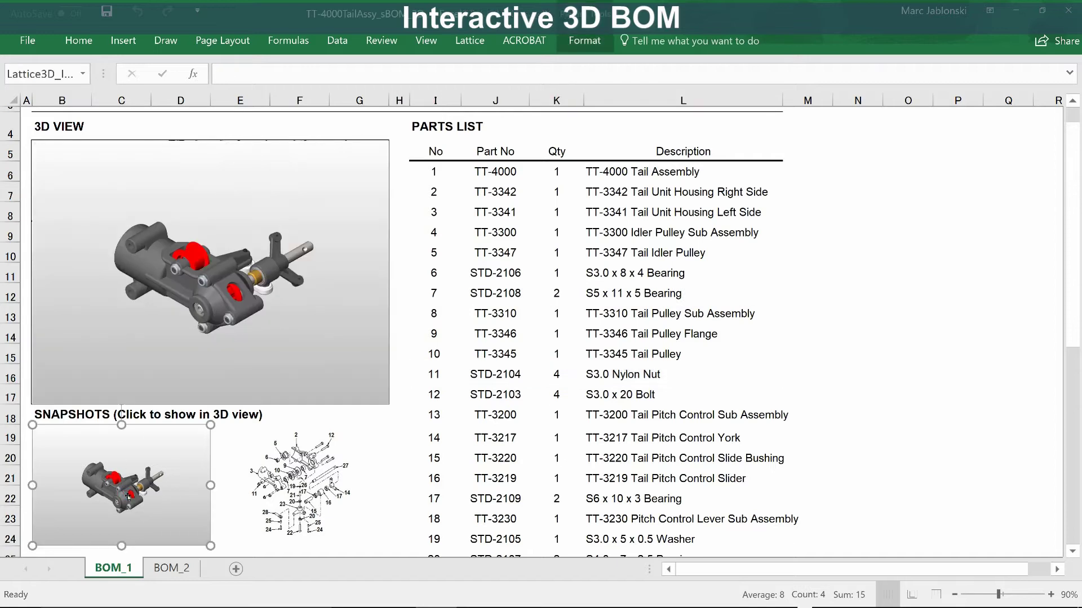
mouse_move(244, 277)
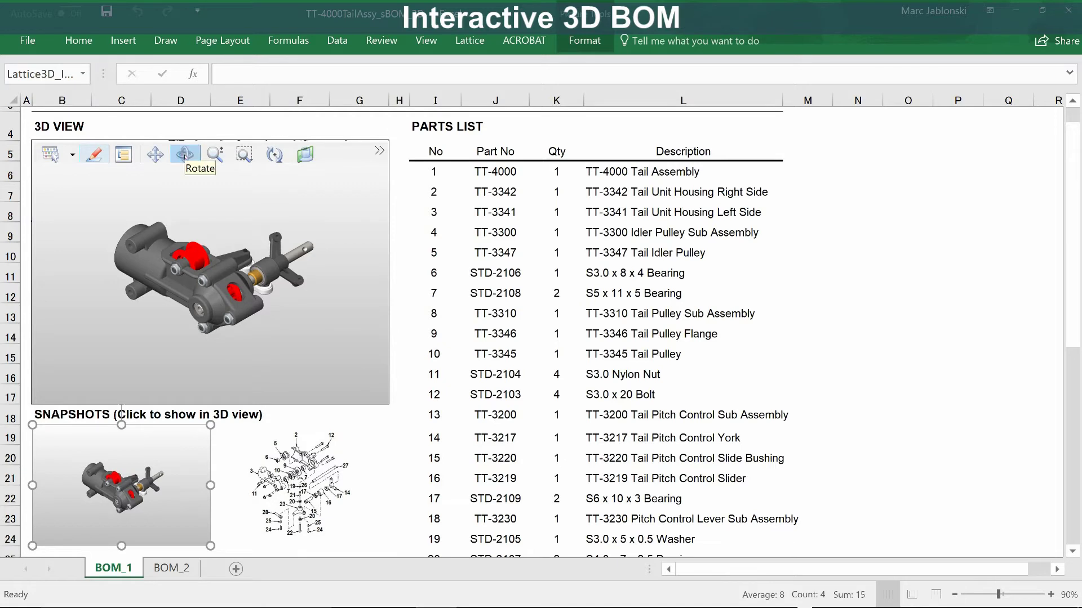
click(185, 154)
drag(153, 306, 134, 308)
click(244, 154)
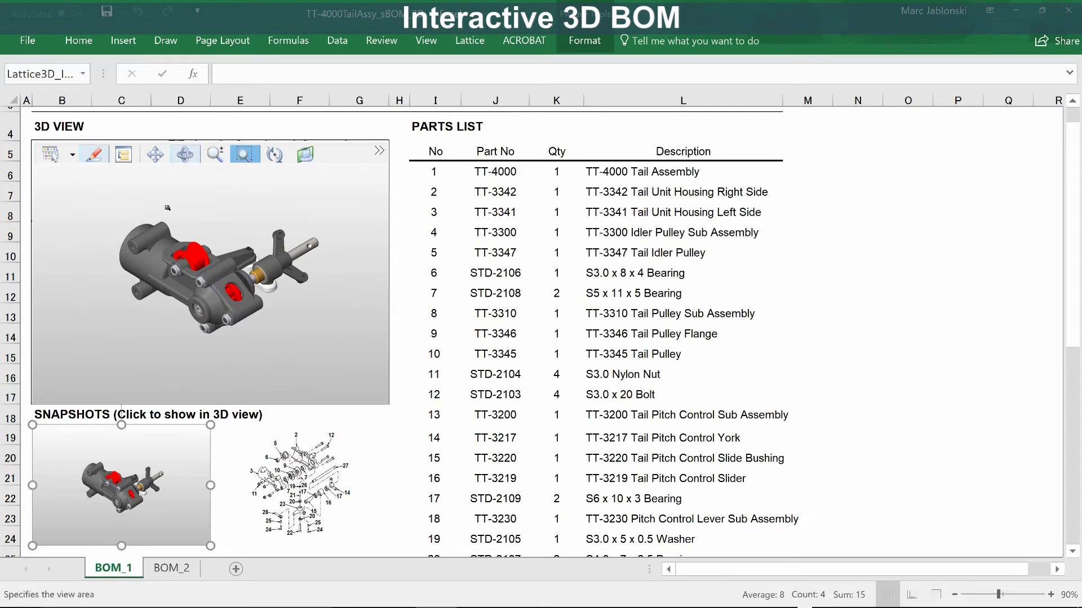
drag(191, 277, 308, 384)
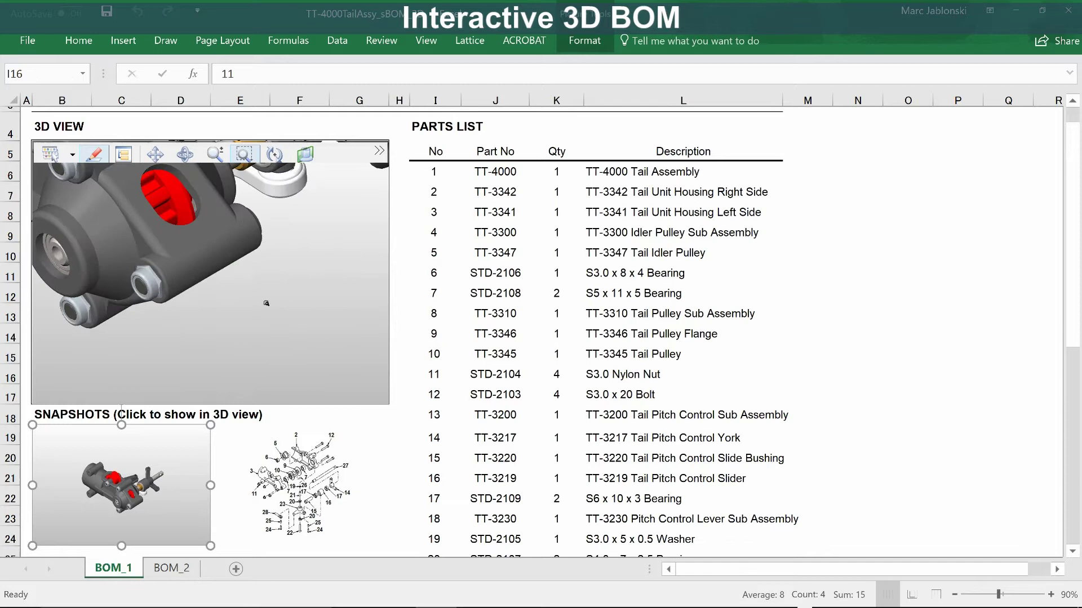
Pan to the red pulley parts, zoom back out, and shift the whole assembly left
click(156, 154)
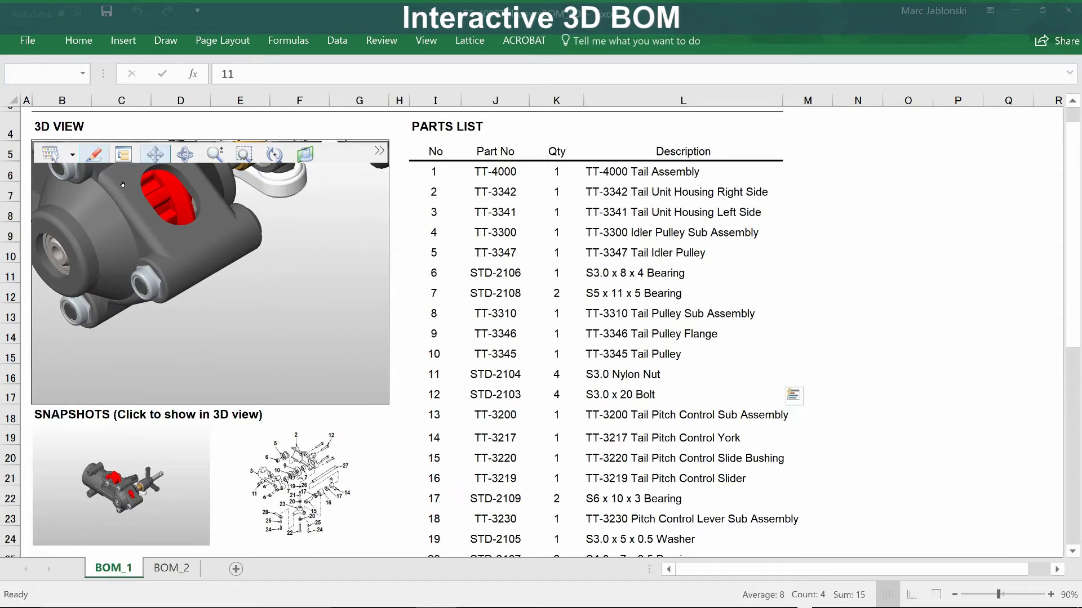
drag(169, 202, 330, 328)
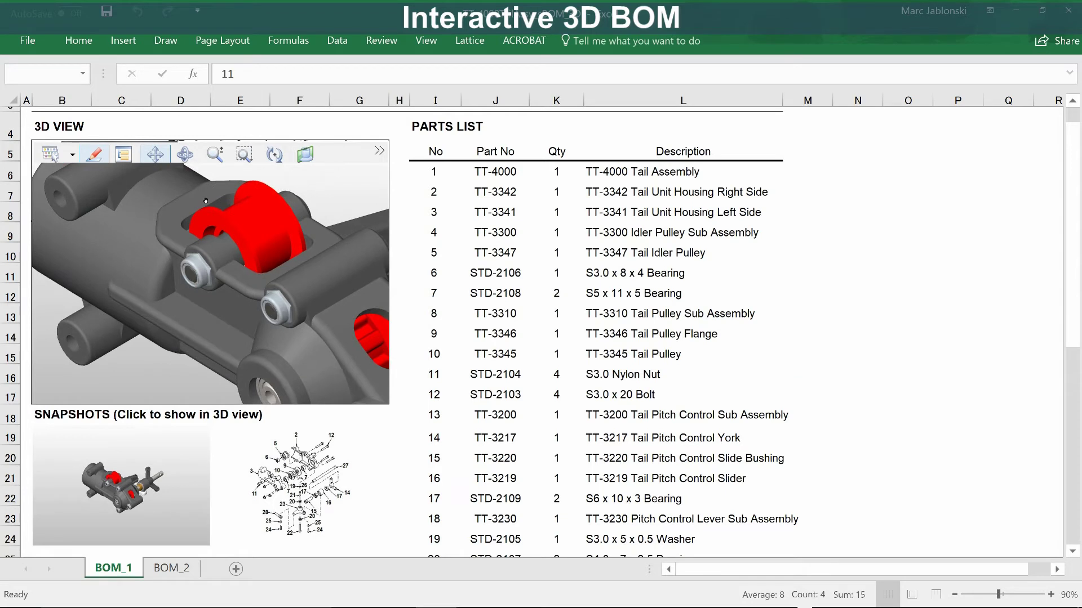
scroll(205, 208, down, 3)
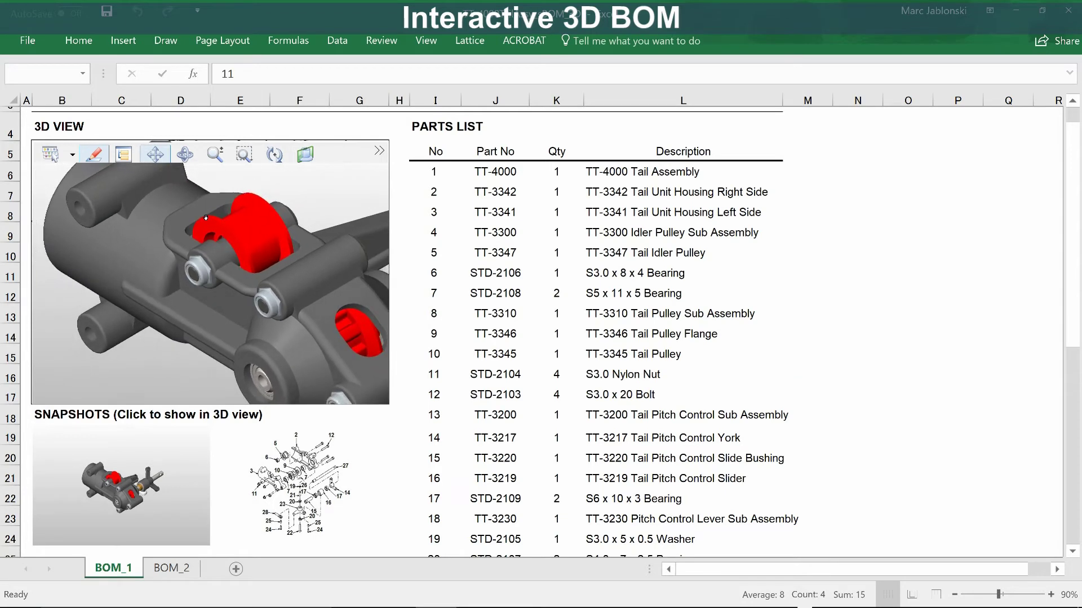
scroll(206, 218, down, 5)
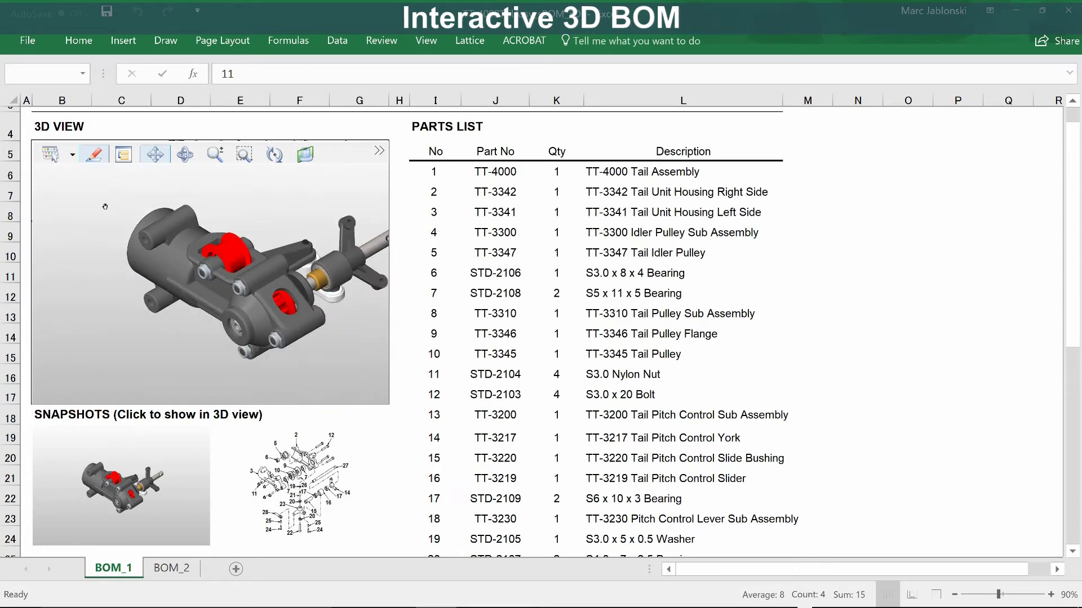
drag(220, 262, 183, 265)
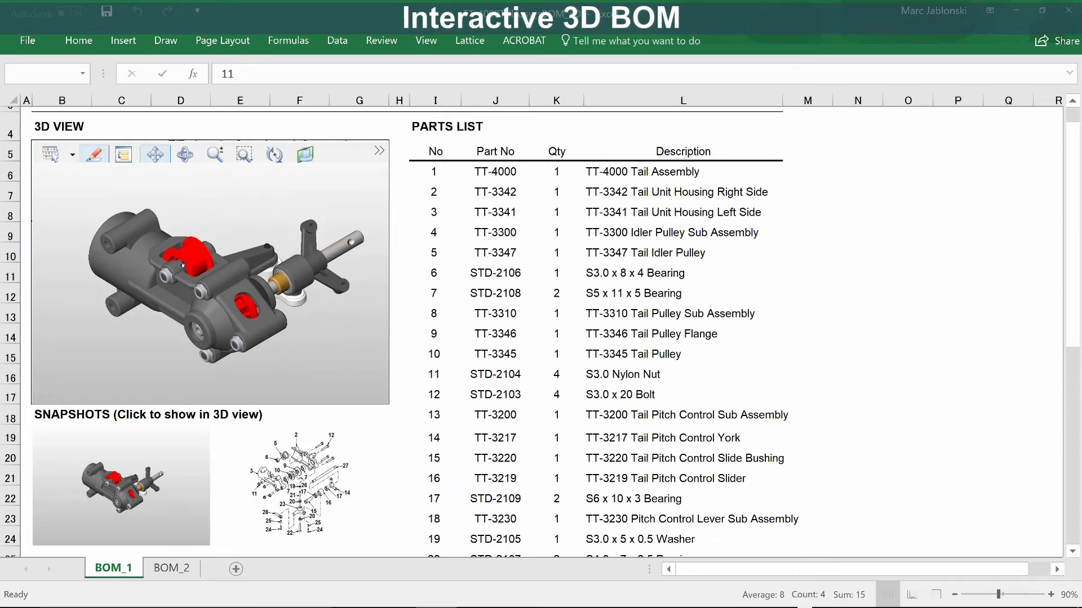
click(72, 158)
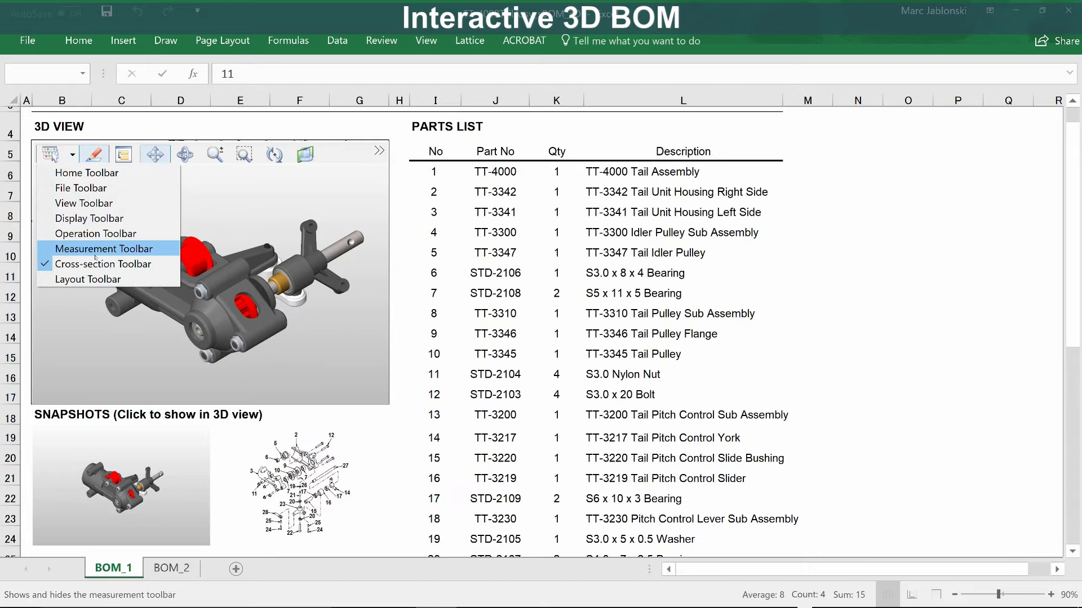
click(306, 154)
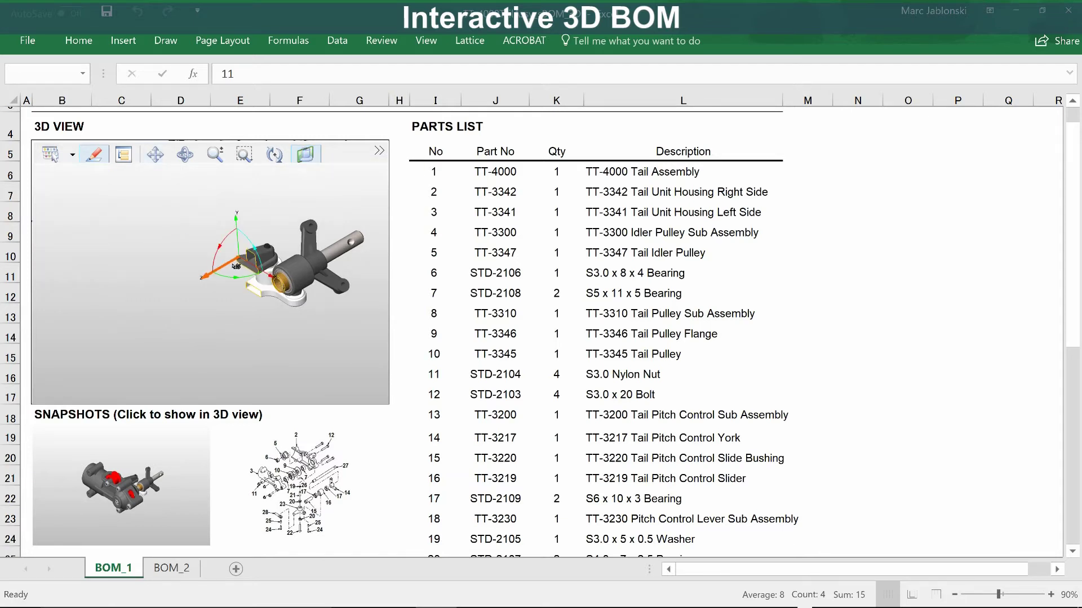
mouse_move(236, 266)
mouse_down()
mouse_move(126, 309)
mouse_move(182, 289)
mouse_move(209, 303)
mouse_move(235, 281)
mouse_up()
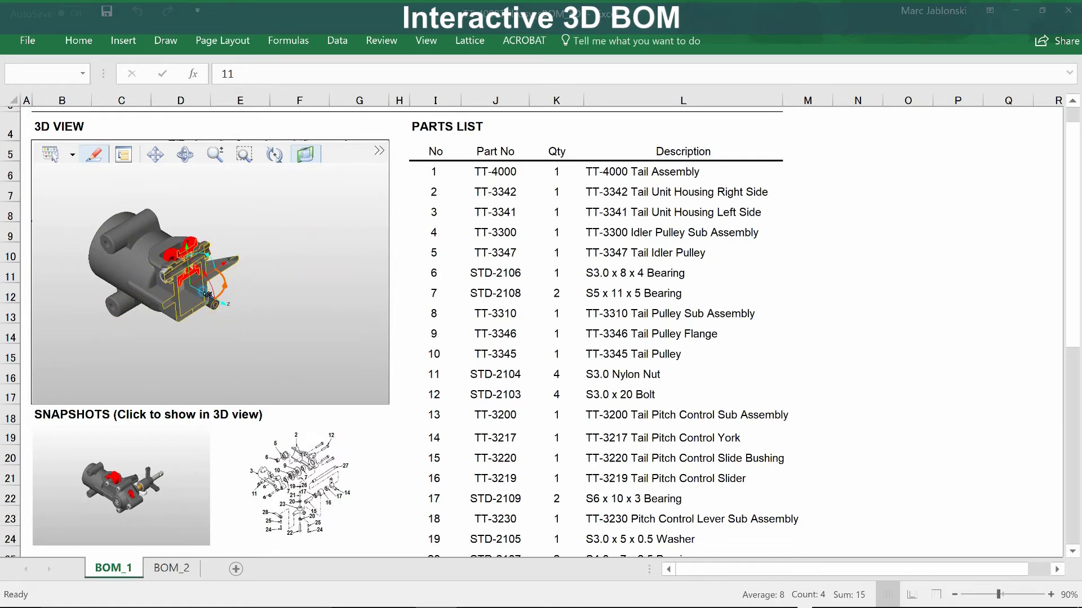
drag(207, 294, 243, 333)
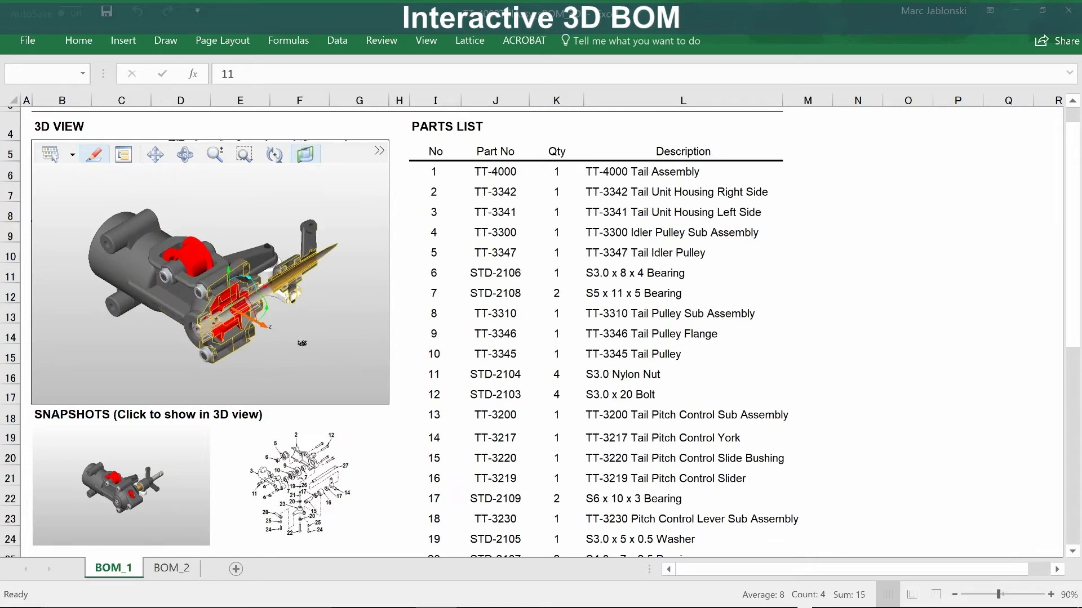
right_click(330, 337)
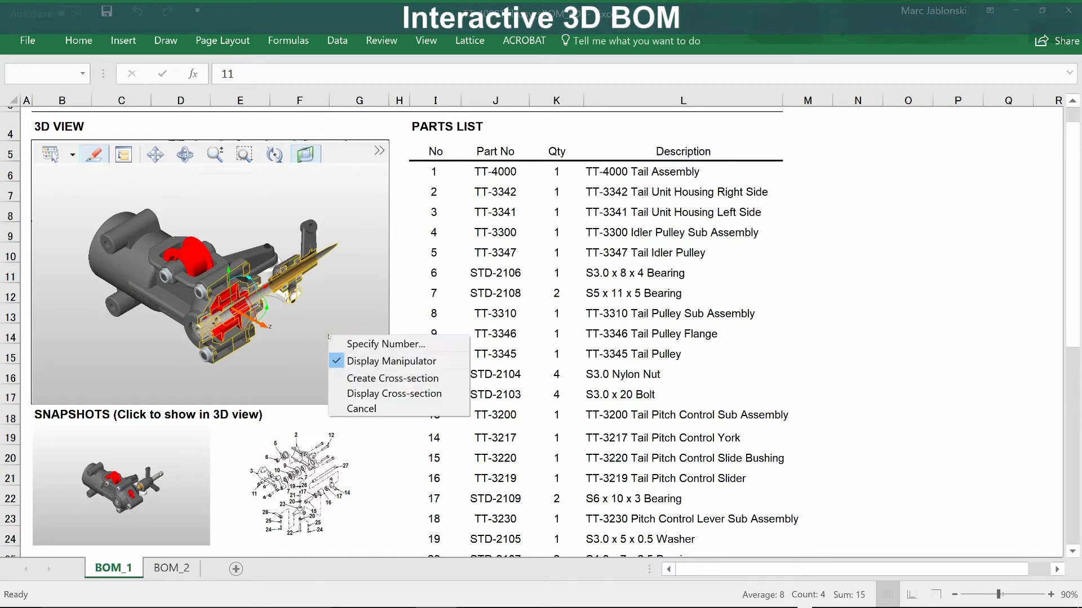
click(361, 408)
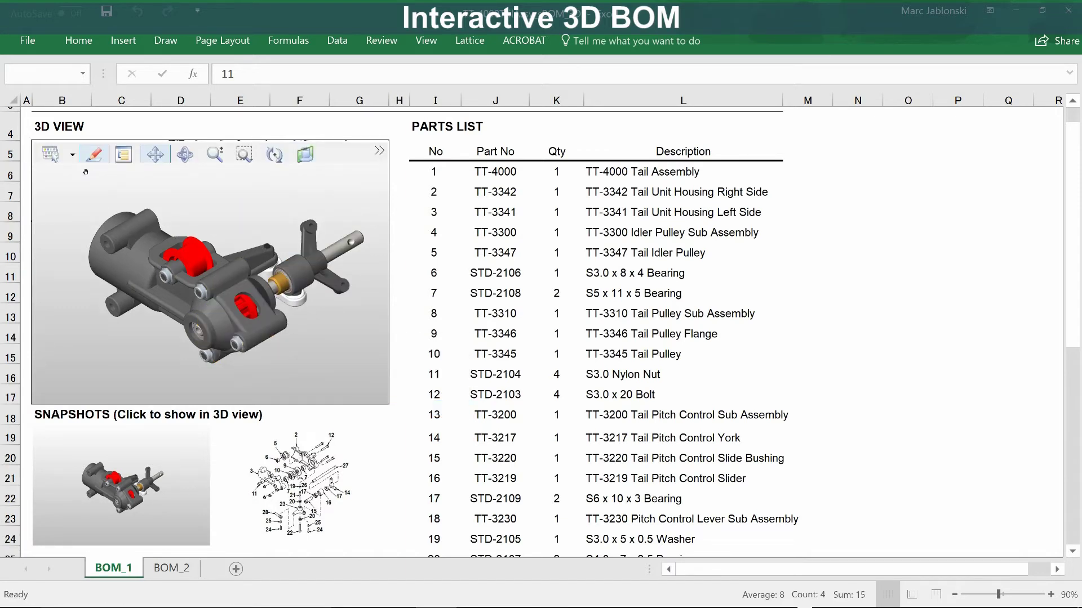
Measure a 27.480 point-to-point distance at the housing's left end, placing it left of the model
click(73, 156)
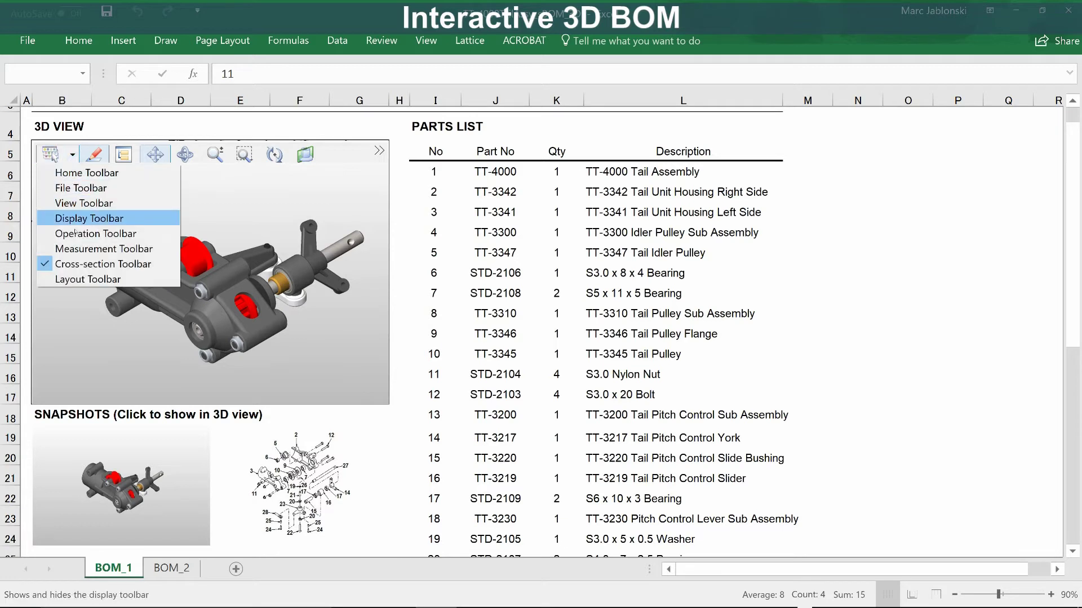
click(75, 248)
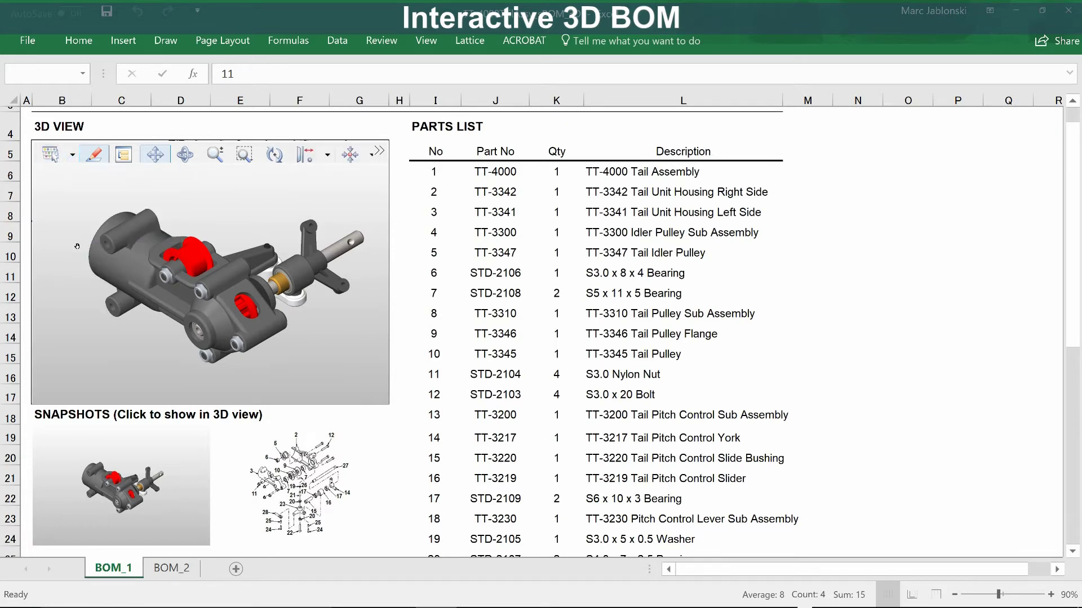
click(244, 155)
drag(78, 203, 158, 335)
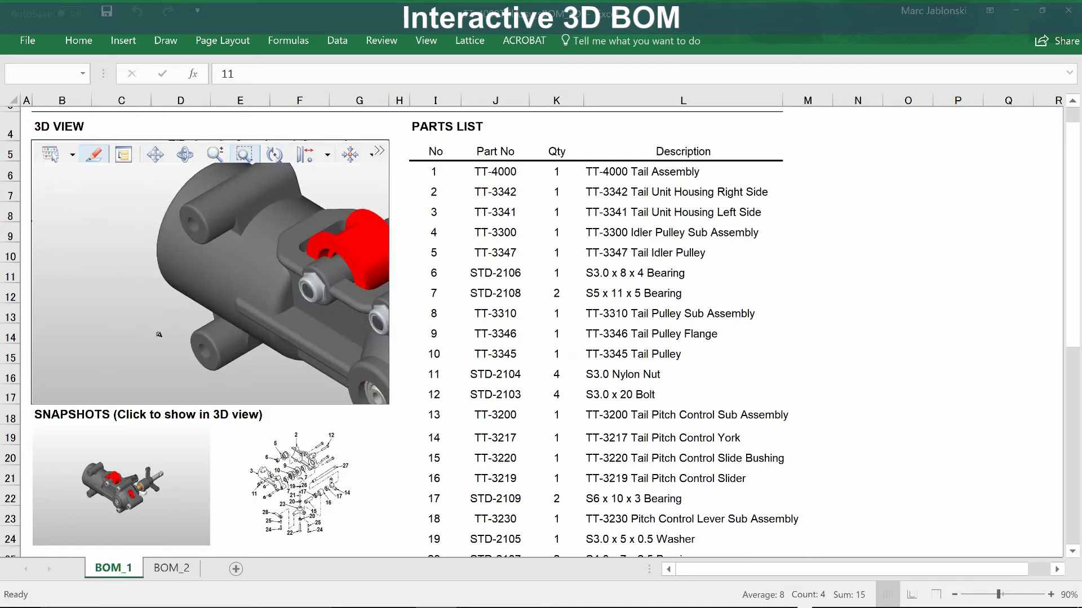
click(328, 154)
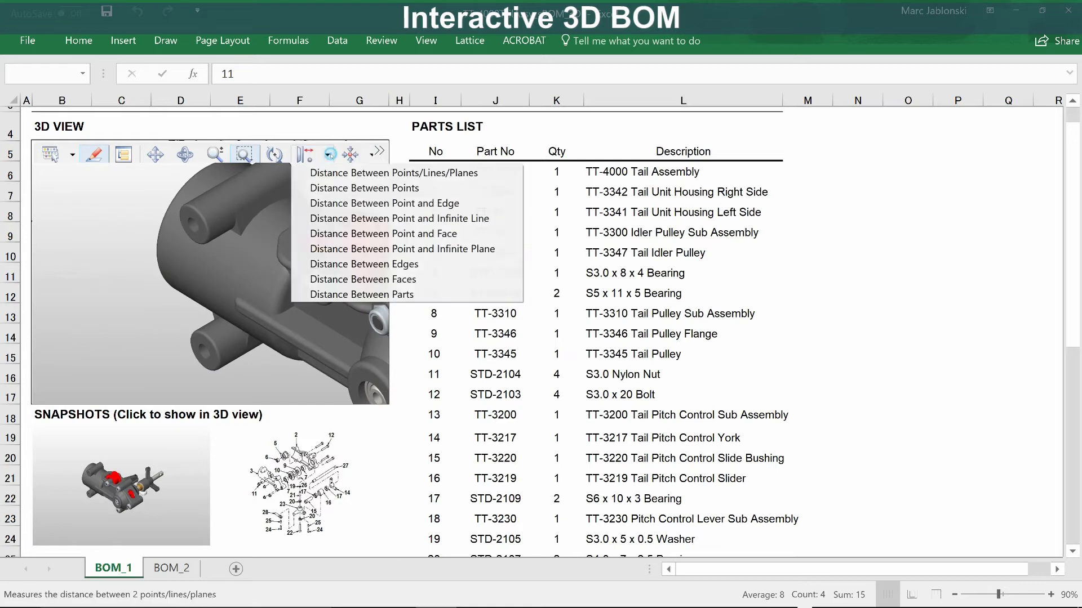
click(333, 188)
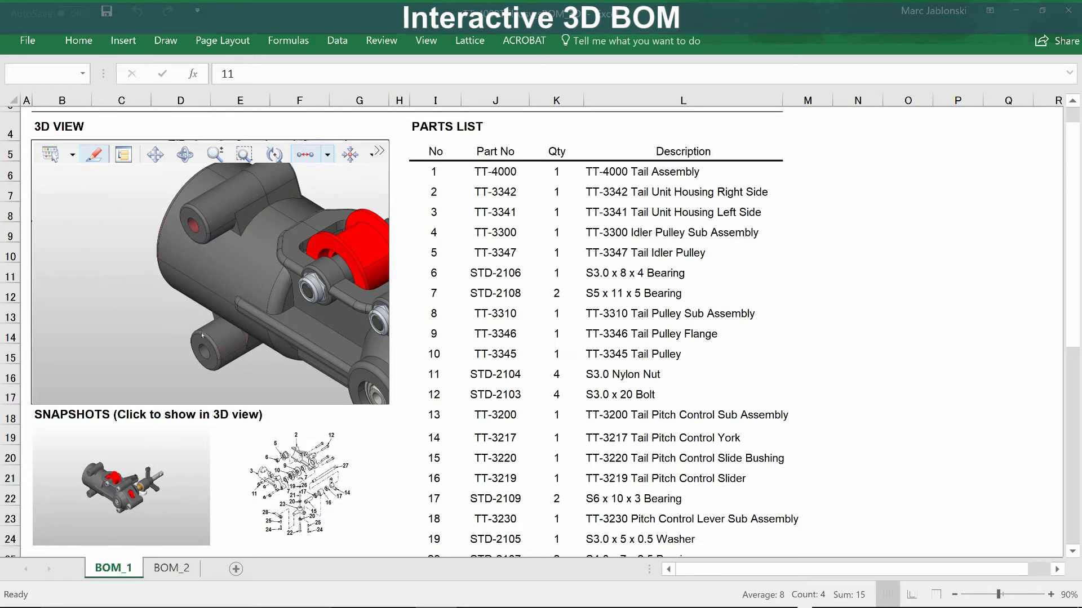
click(204, 353)
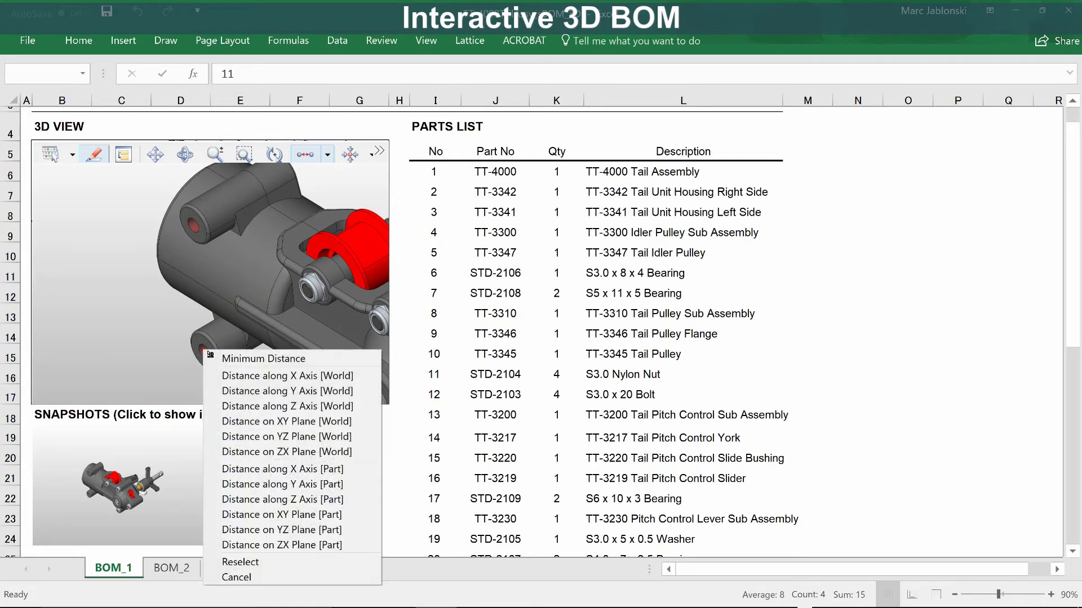
click(227, 359)
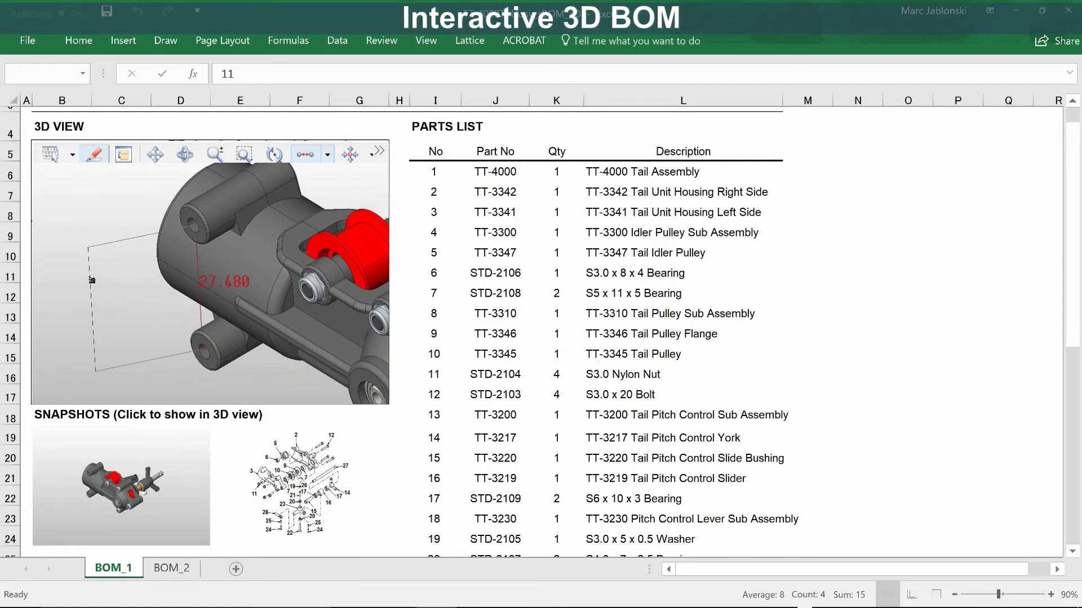
click(92, 279)
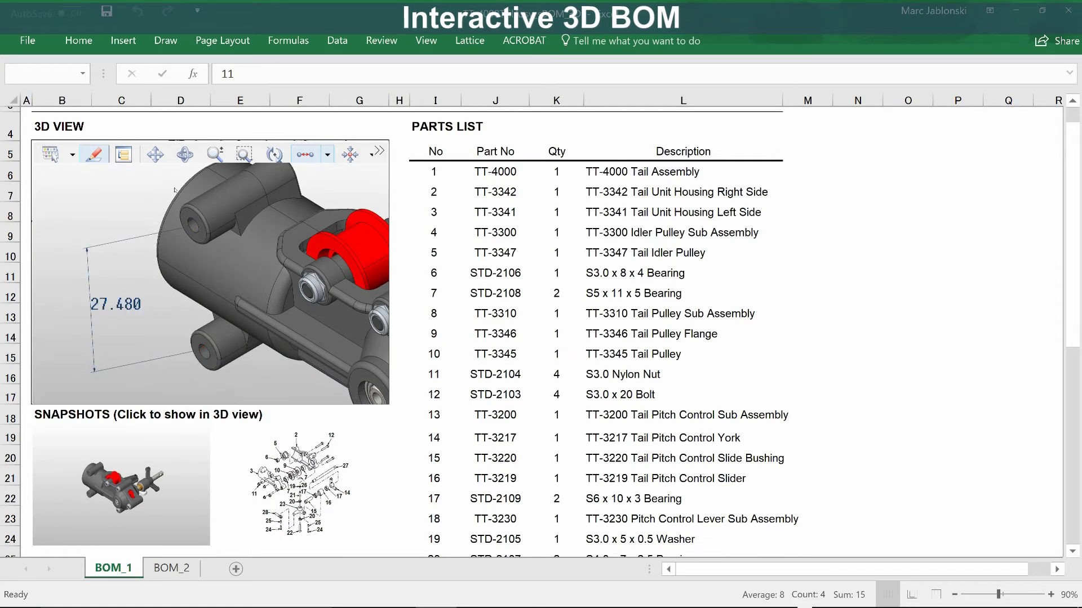
Zoom out, restore the first snapshot view, and show the Operation Toolbar with its extra tools
click(215, 155)
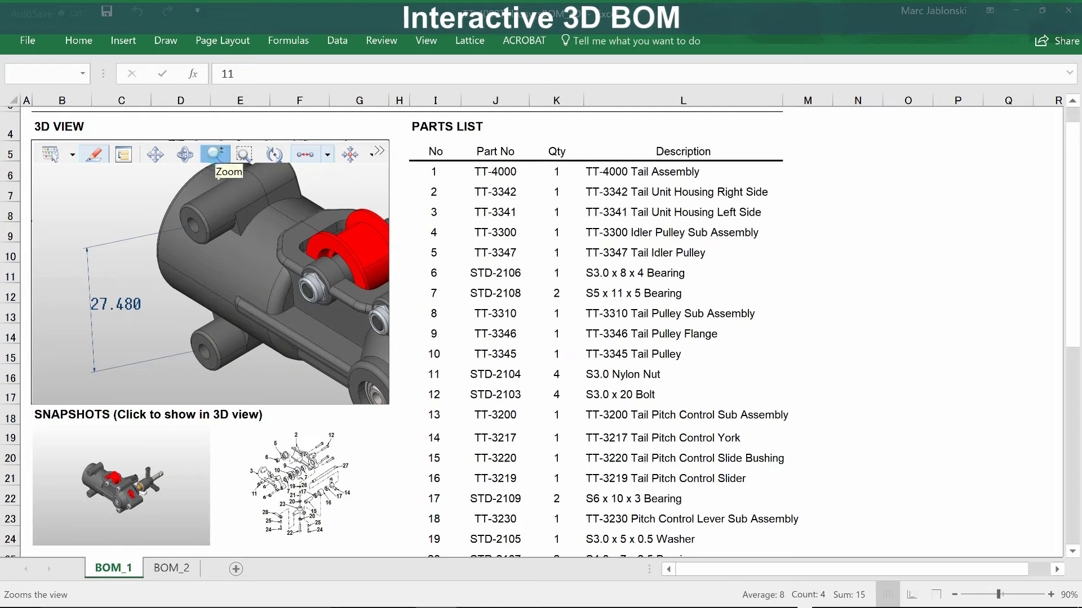
drag(238, 307, 237, 342)
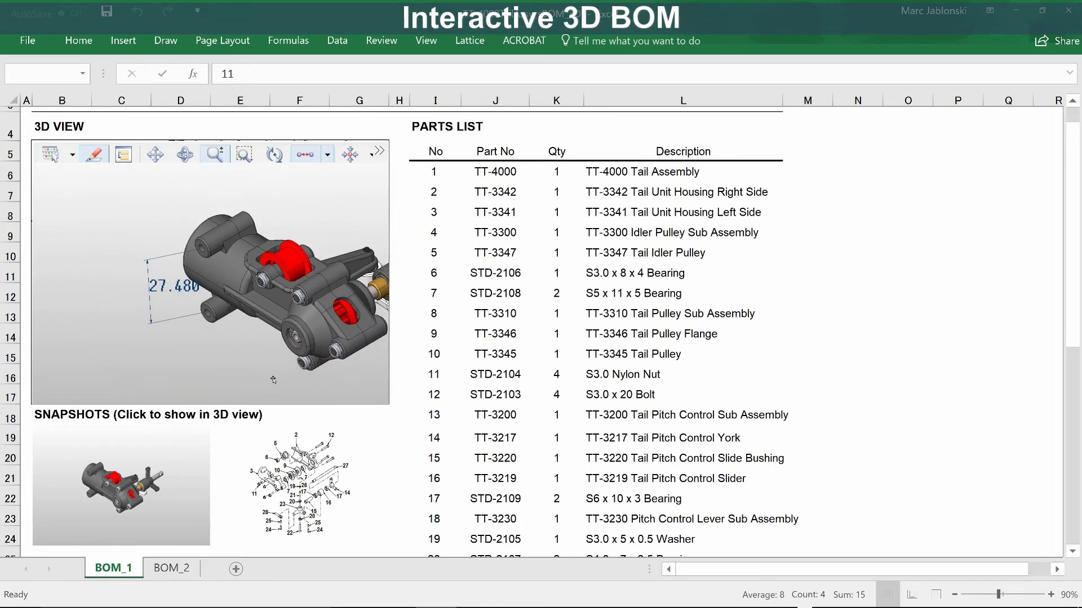
click(185, 154)
mouse_move(319, 288)
mouse_down()
mouse_move(373, 270)
mouse_move(308, 298)
mouse_up()
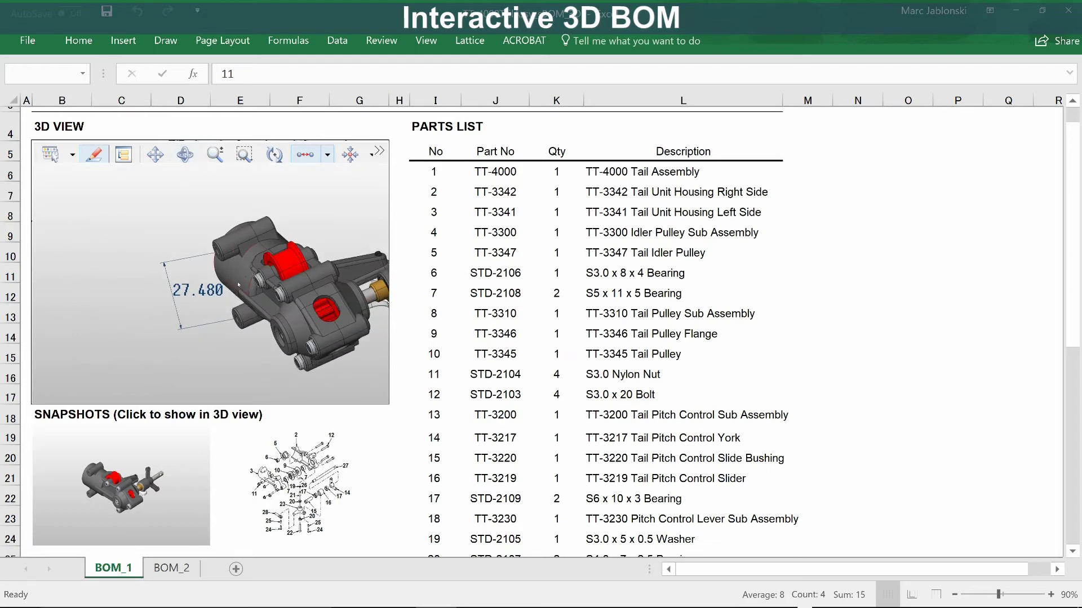
click(111, 484)
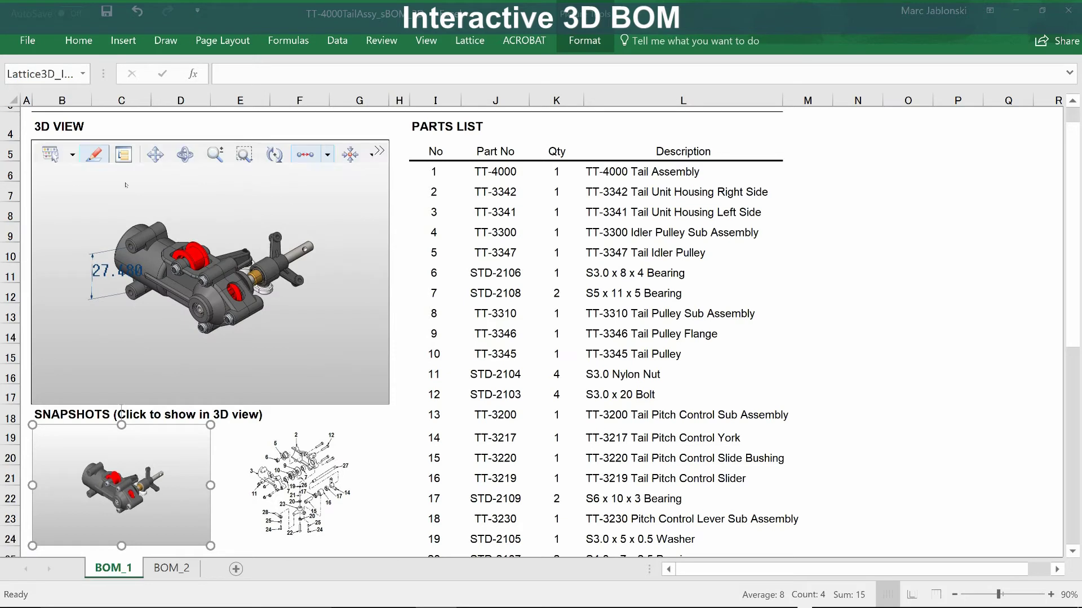
click(73, 154)
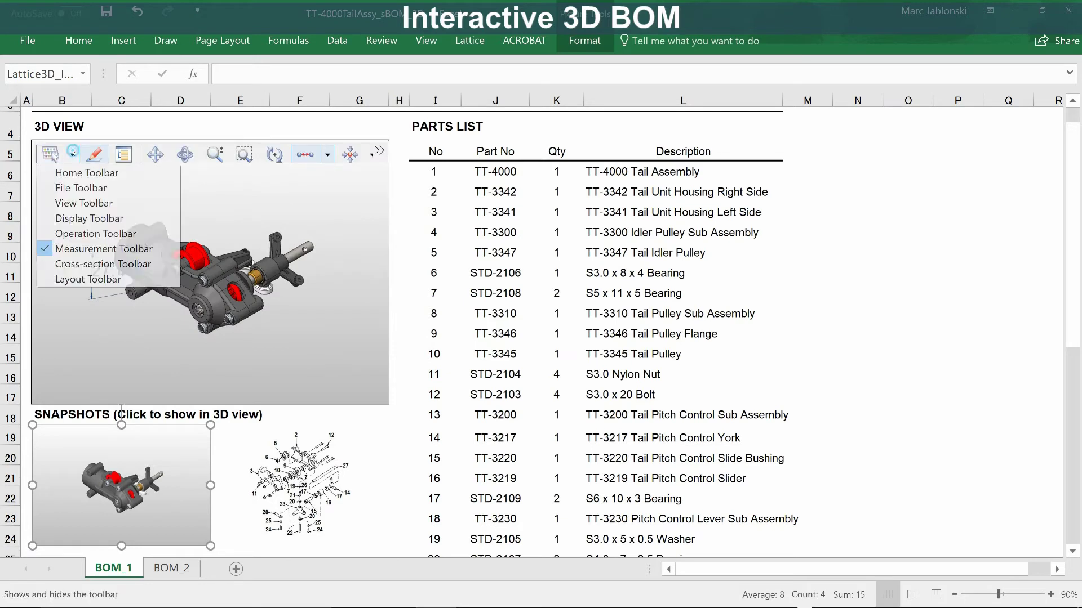
click(70, 231)
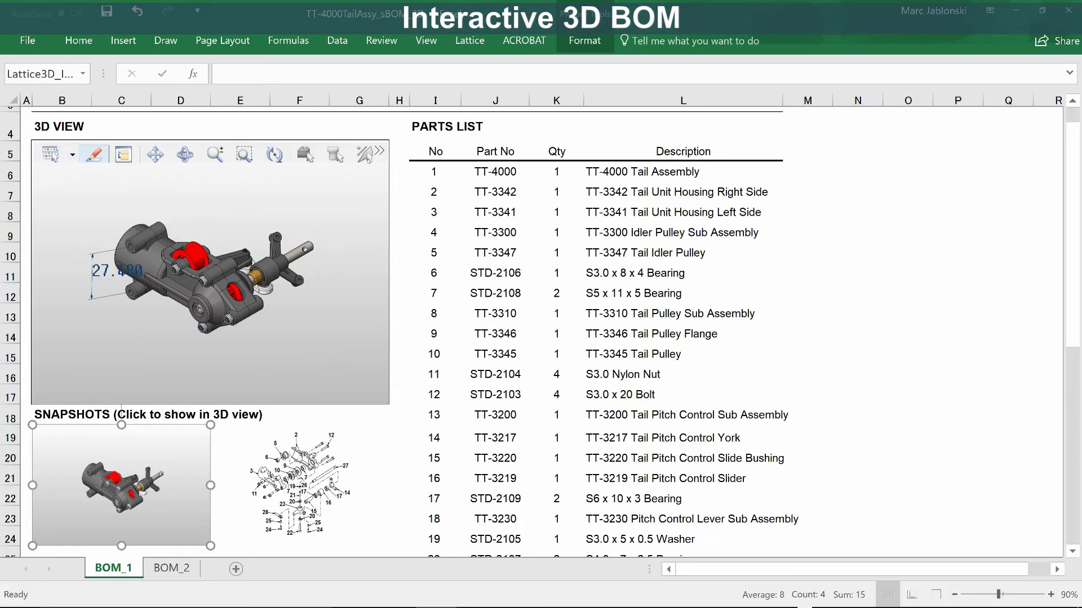
click(379, 151)
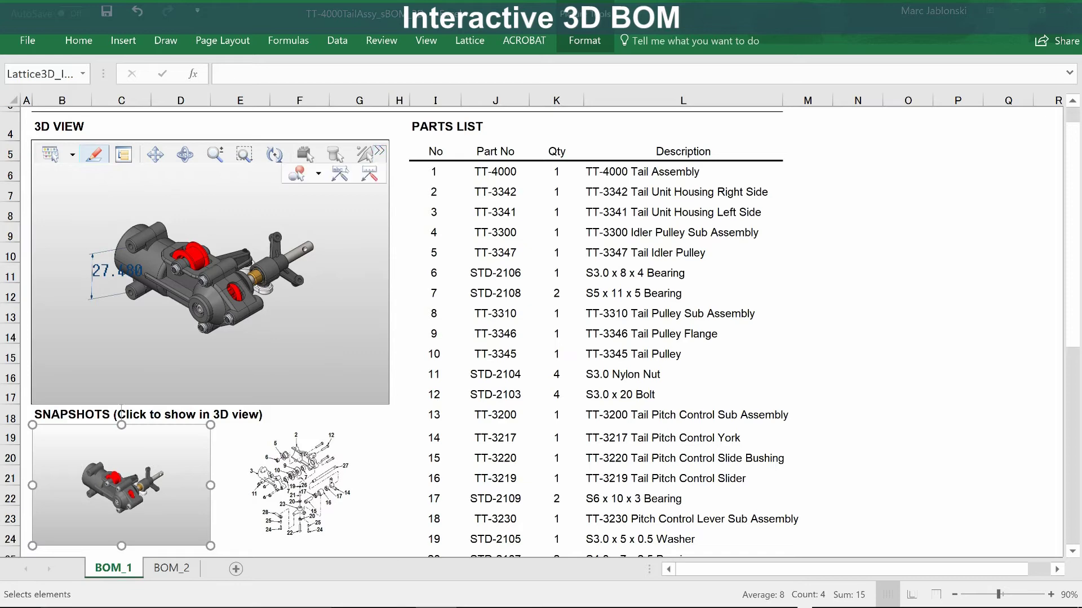
Add notes labelling the pitch control yoke TT-3217 and the left housing TT-3341
click(340, 174)
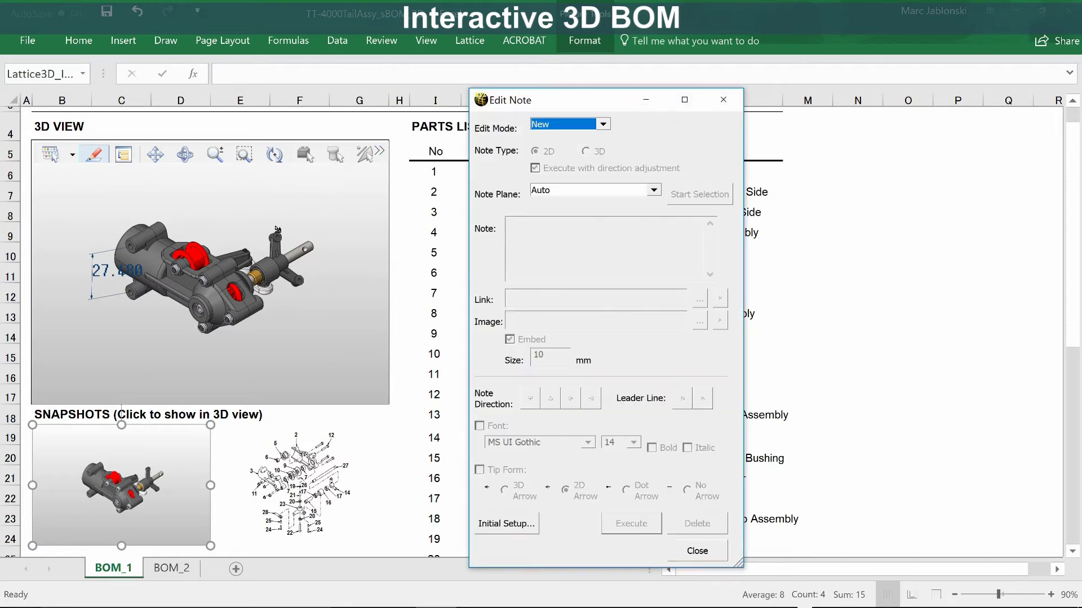
click(278, 254)
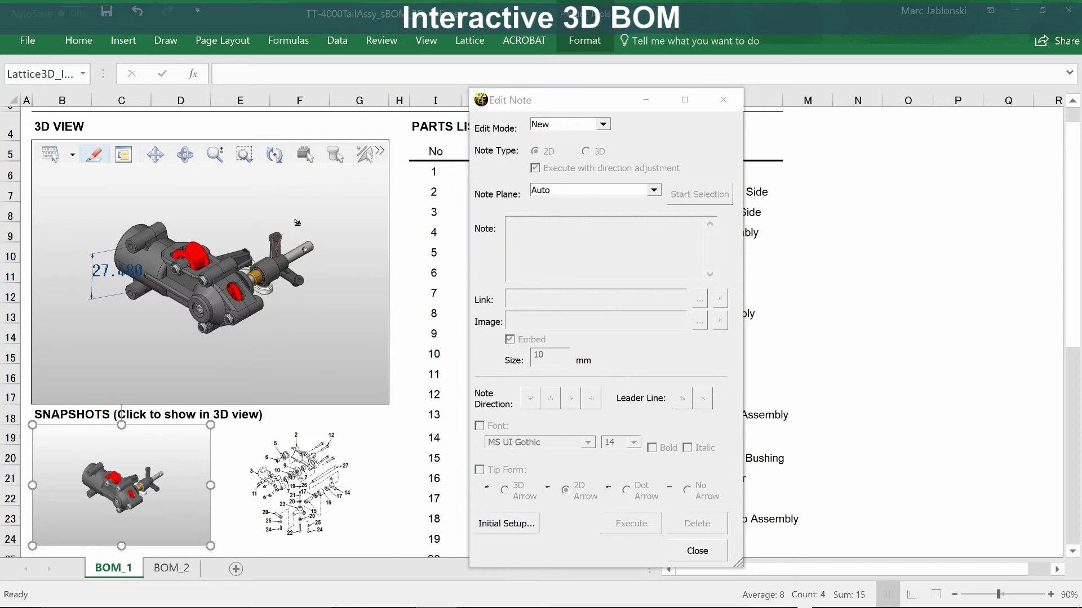
click(303, 213)
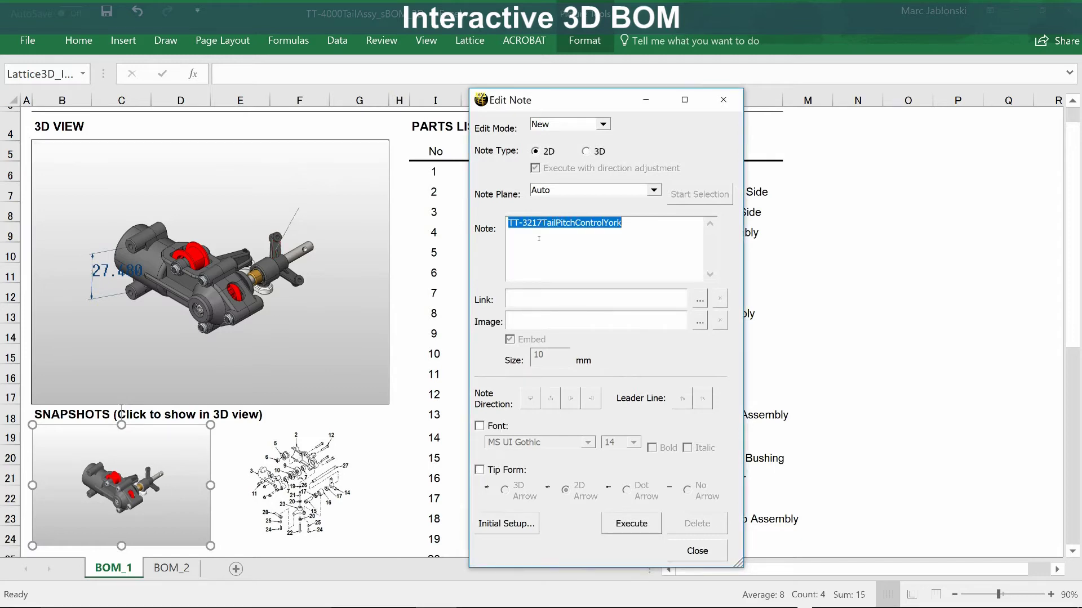
click(630, 524)
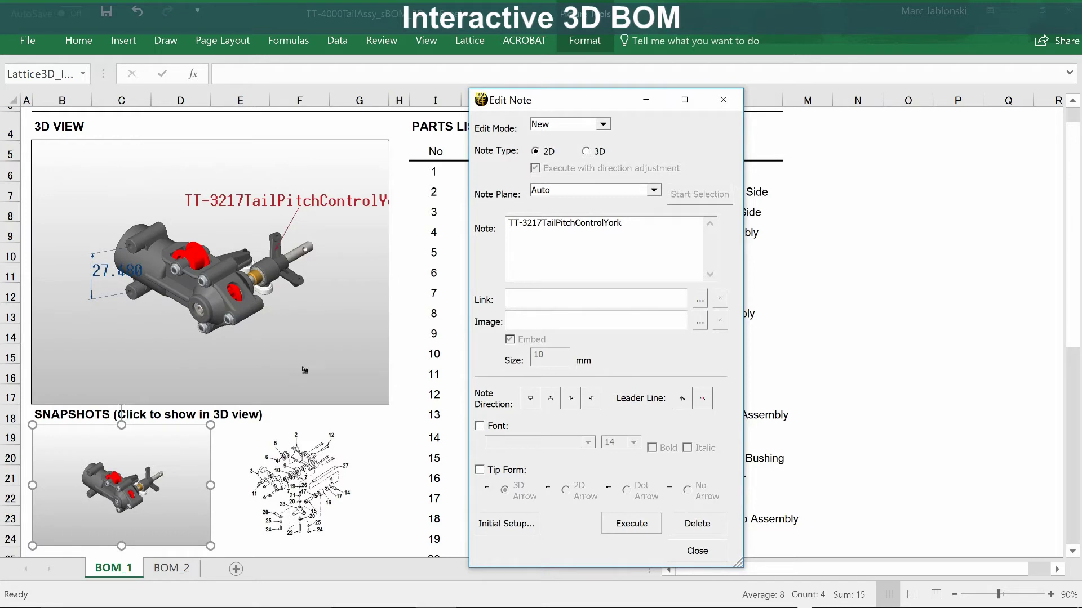
click(162, 297)
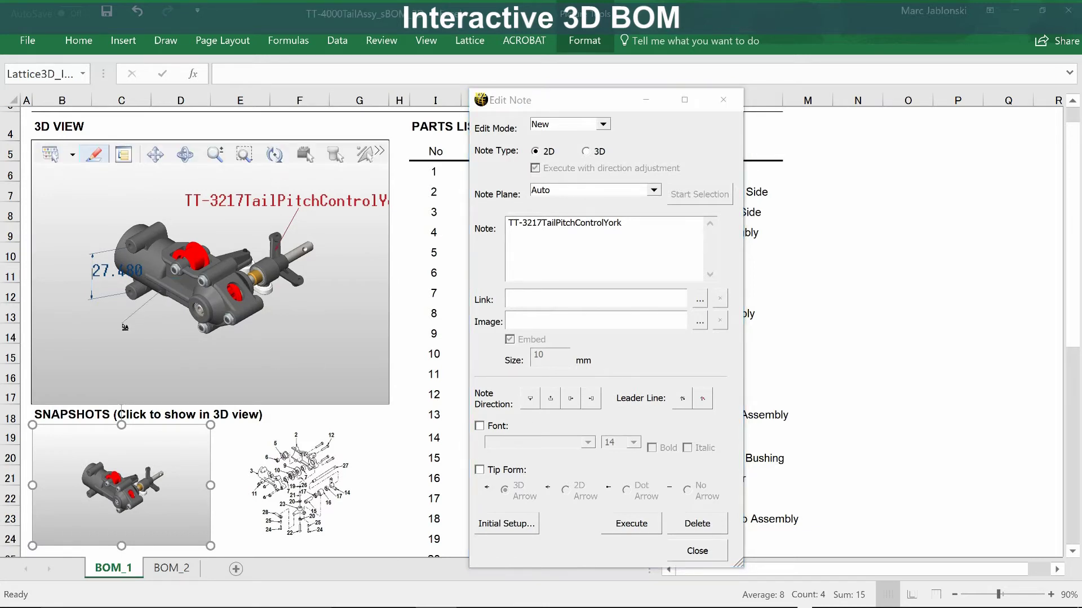
click(124, 327)
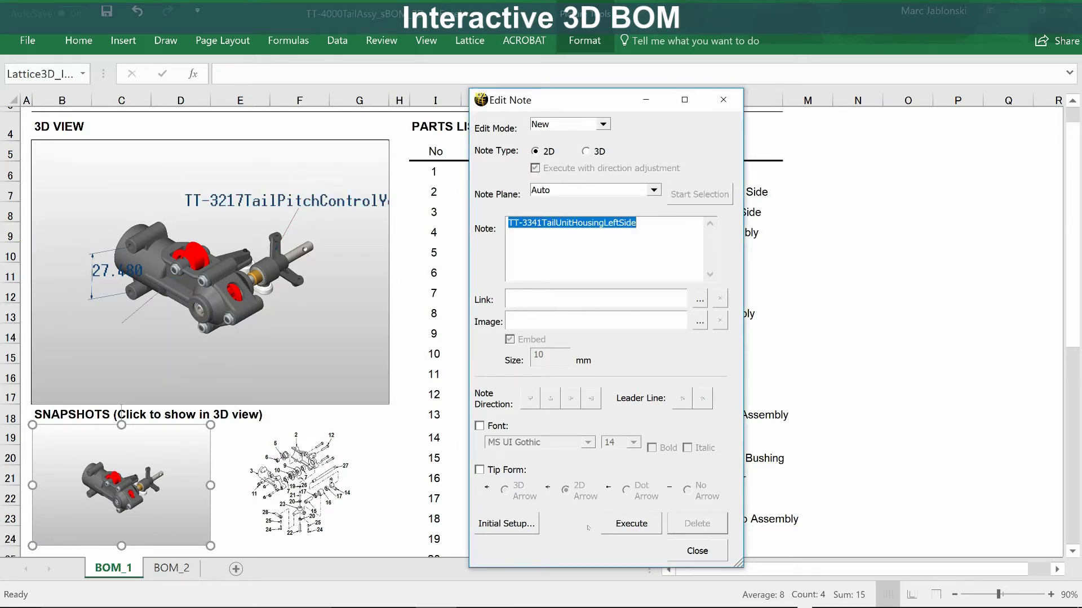
click(629, 523)
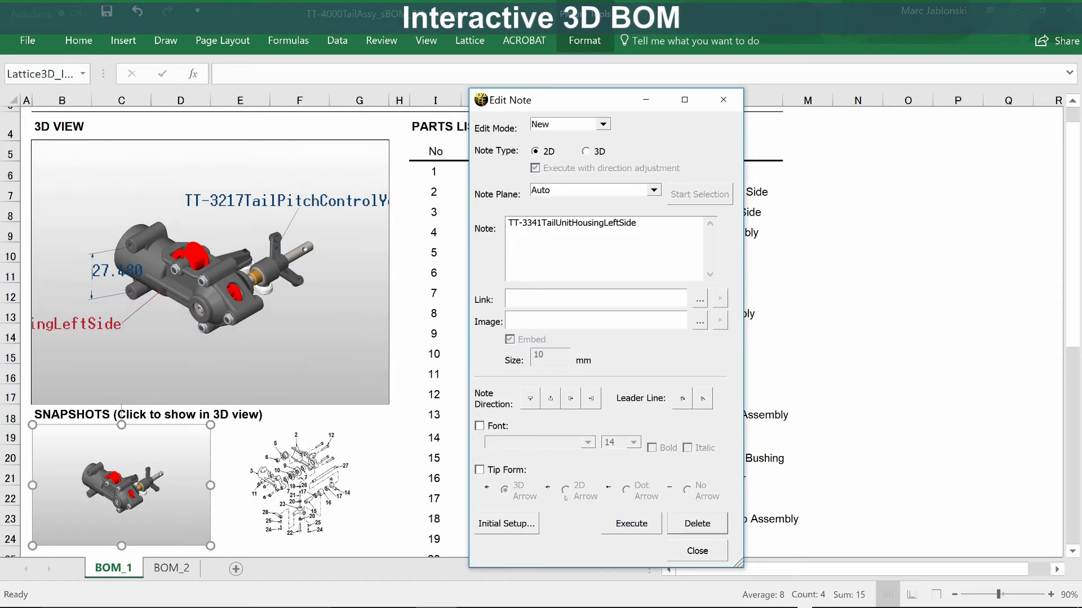
Add the TT-3342 right housing note below the model and rotate the view slightly
click(259, 308)
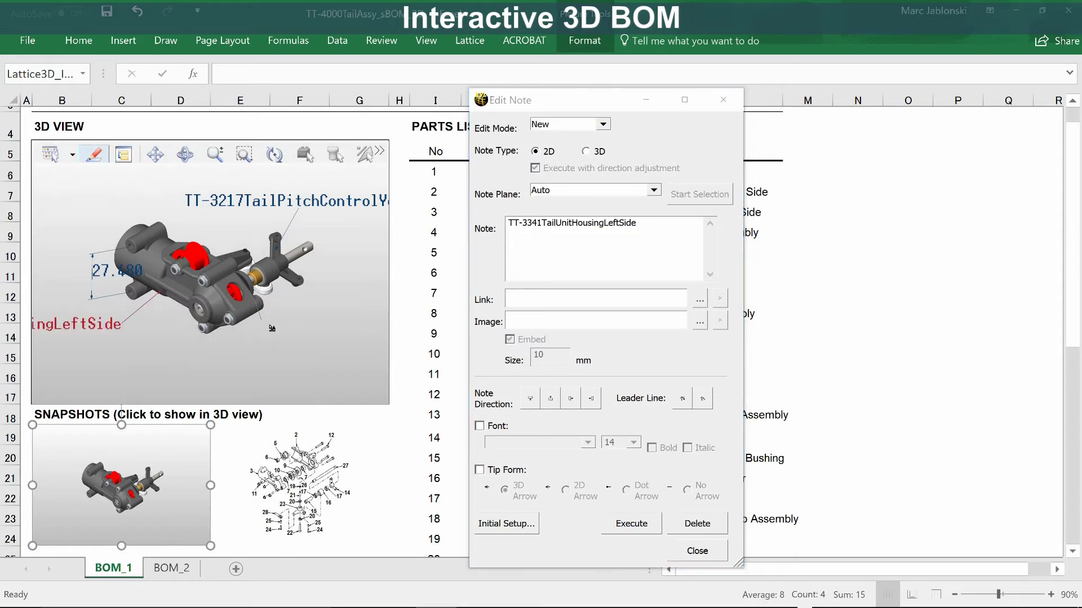
click(285, 337)
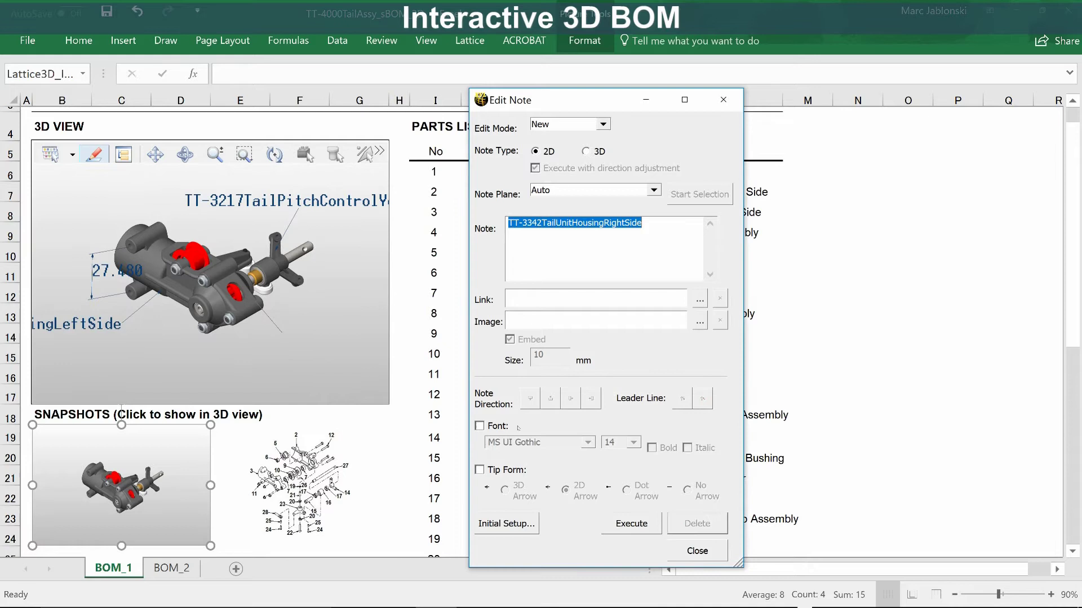
click(632, 530)
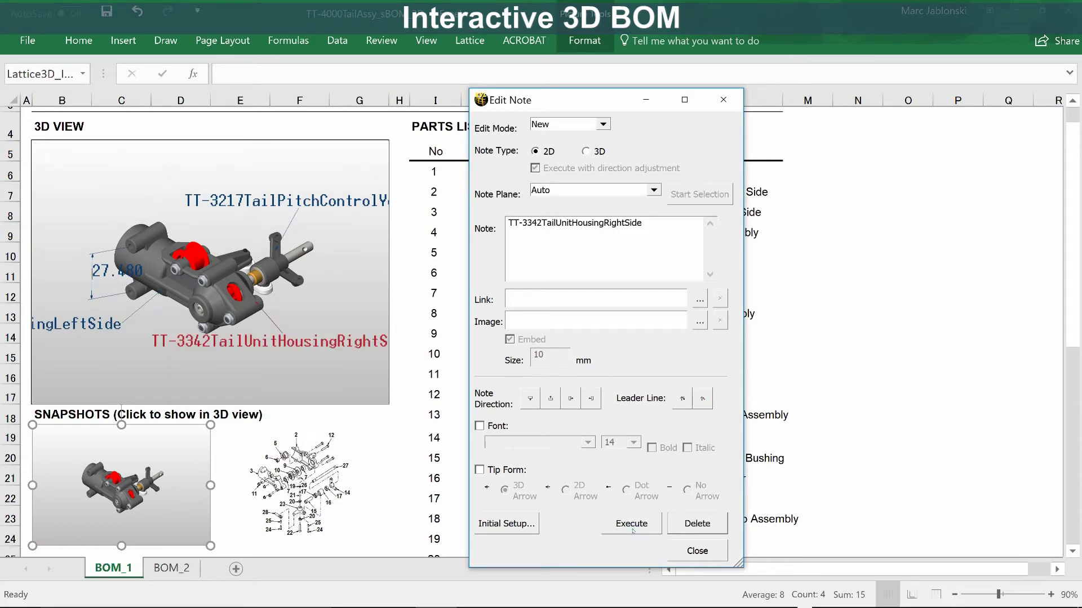
mouse_move(96, 179)
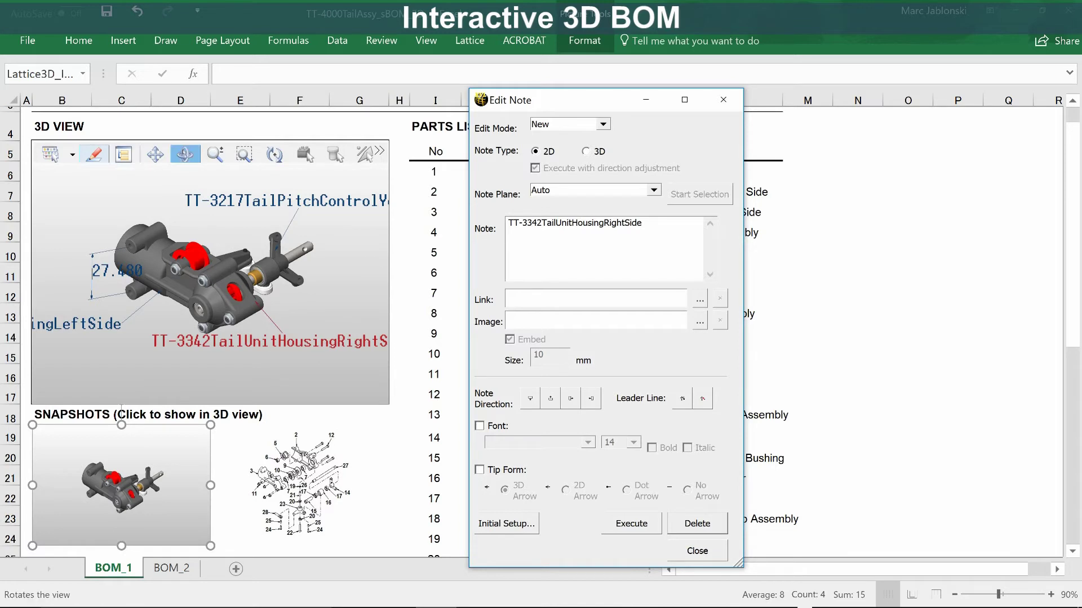
drag(228, 254, 264, 249)
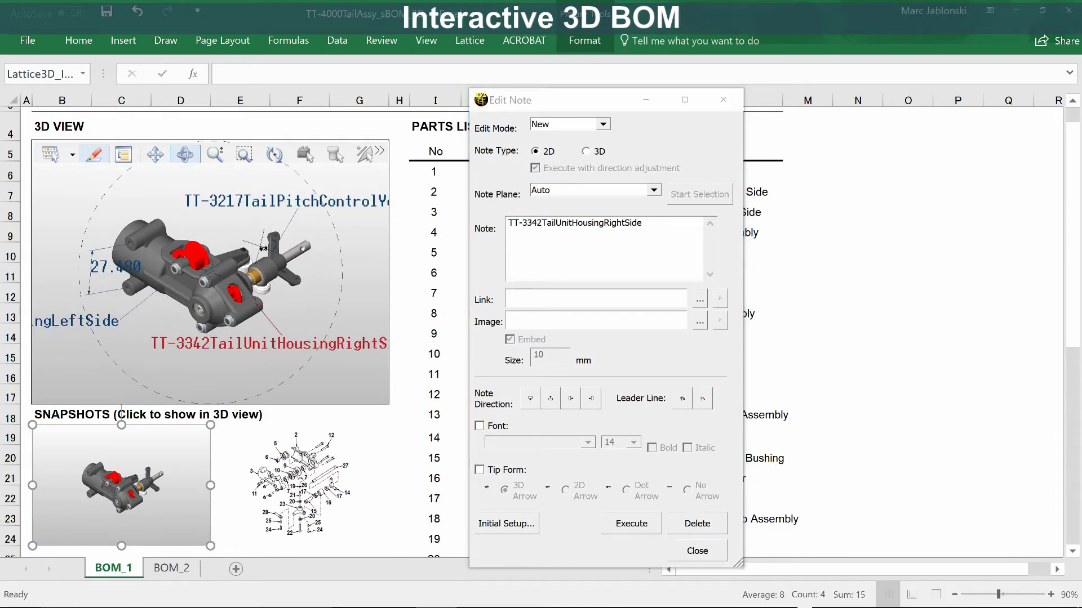
click(729, 100)
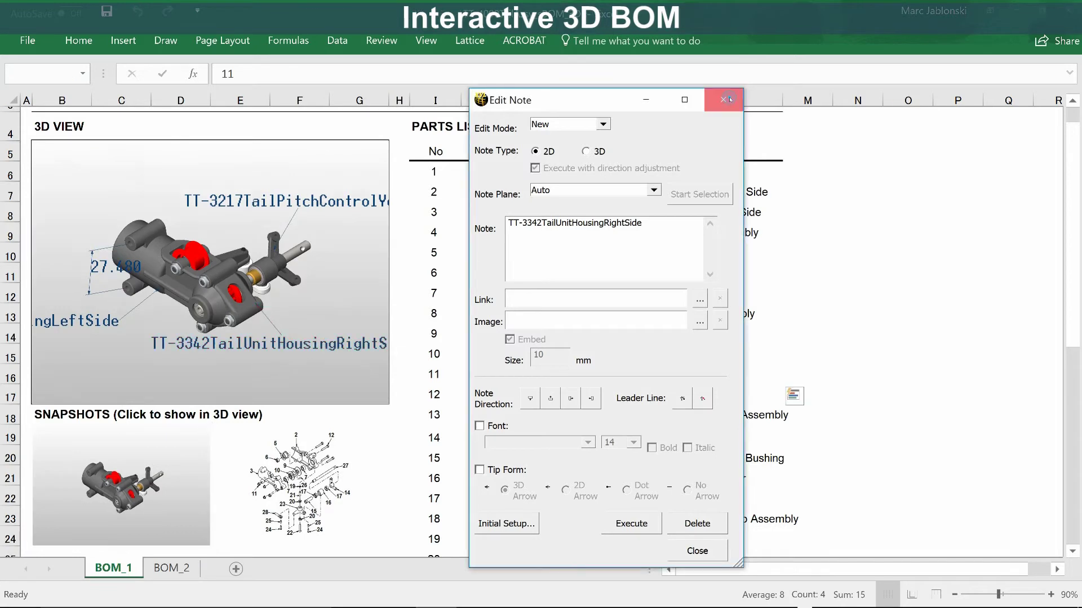
Close the note editor and test cross-linking on the right housing, left housing and yoke
click(728, 100)
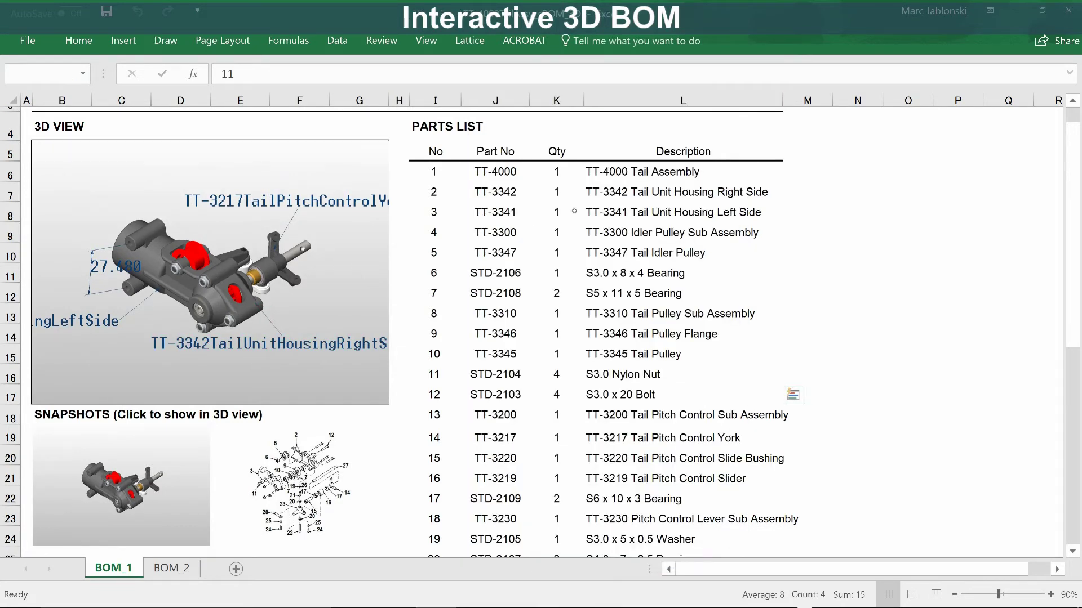
click(688, 198)
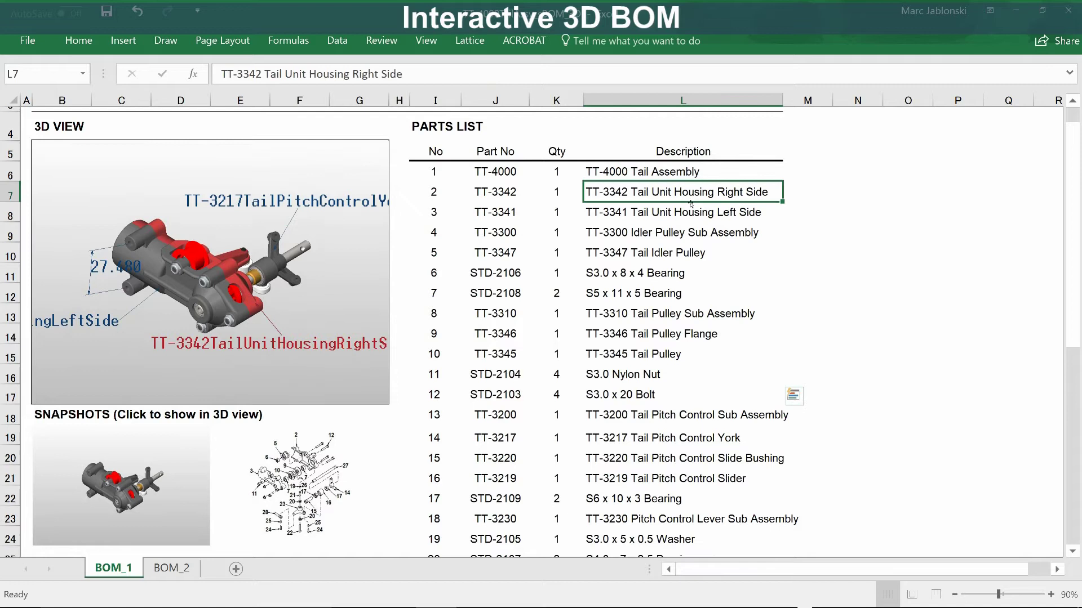
click(230, 304)
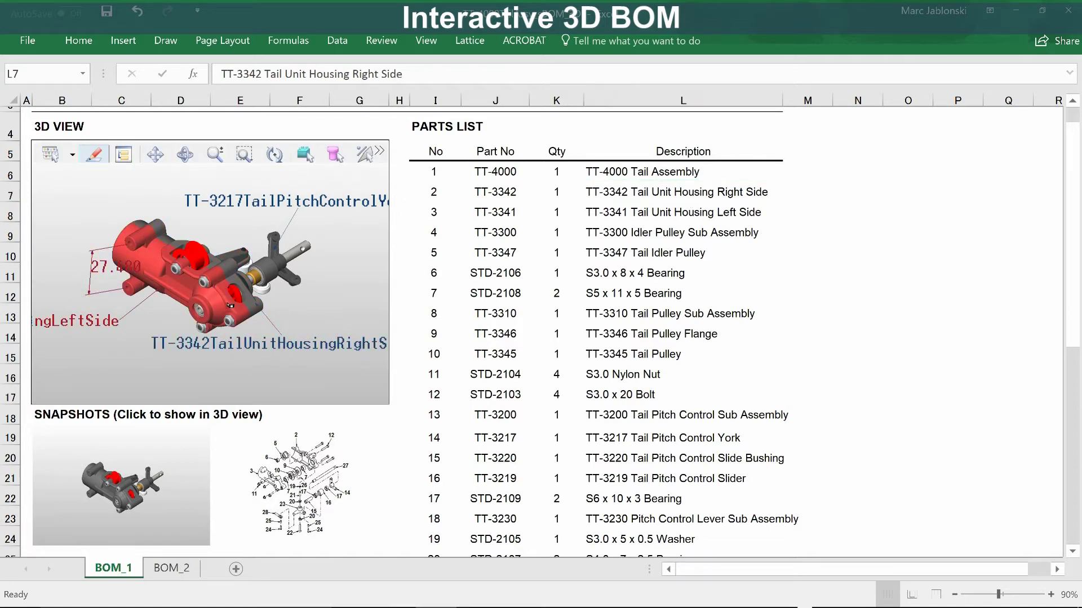
click(285, 266)
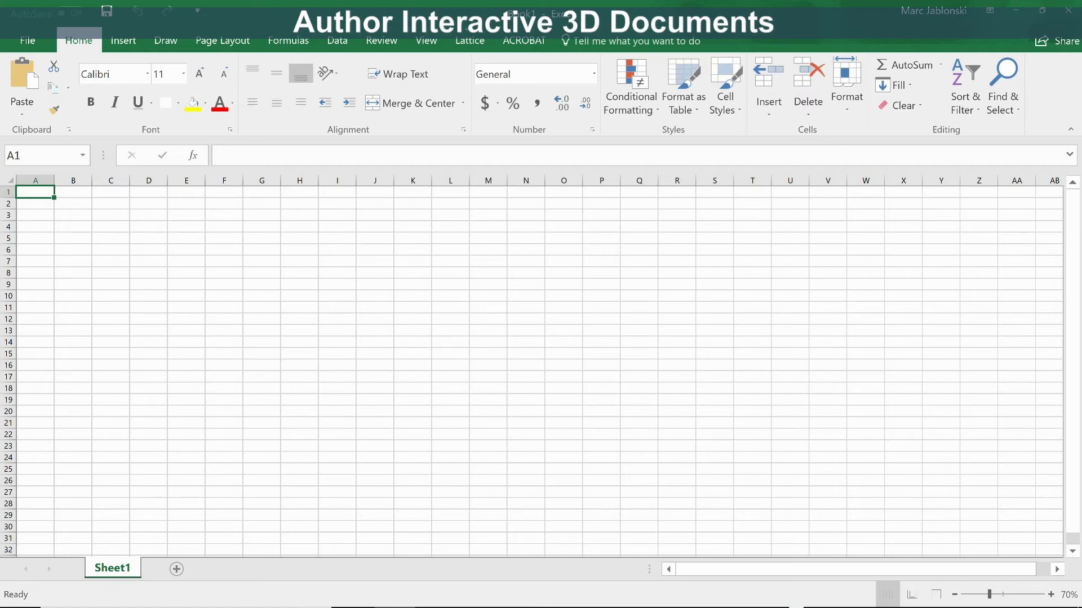
Embed the TT-4000TailAssy_sBOM_1 model file into the B2:I22 range via the Lattice tab
click(470, 41)
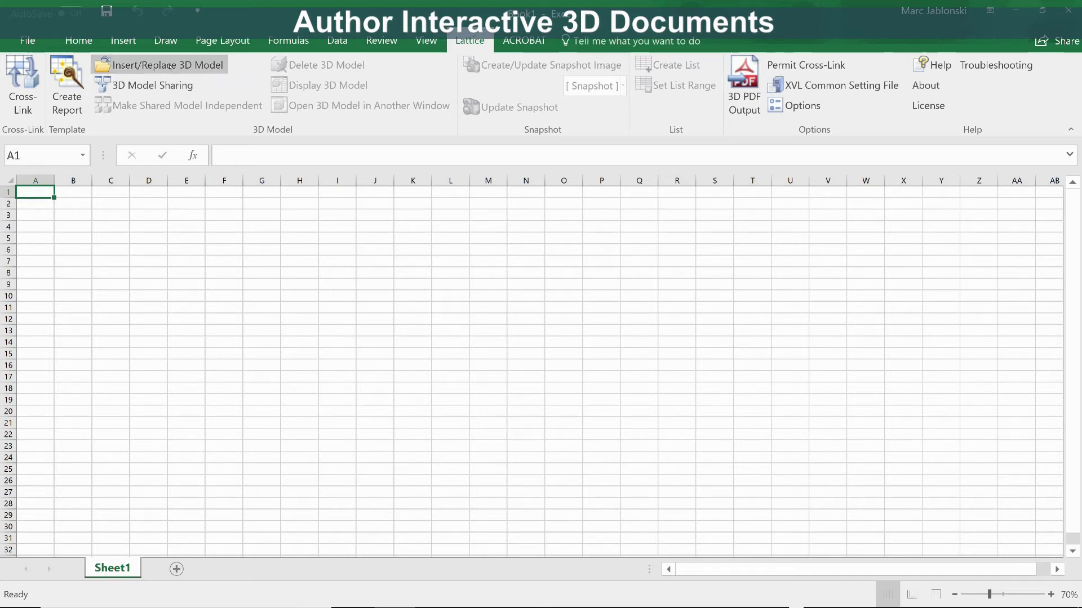
drag(84, 203, 355, 447)
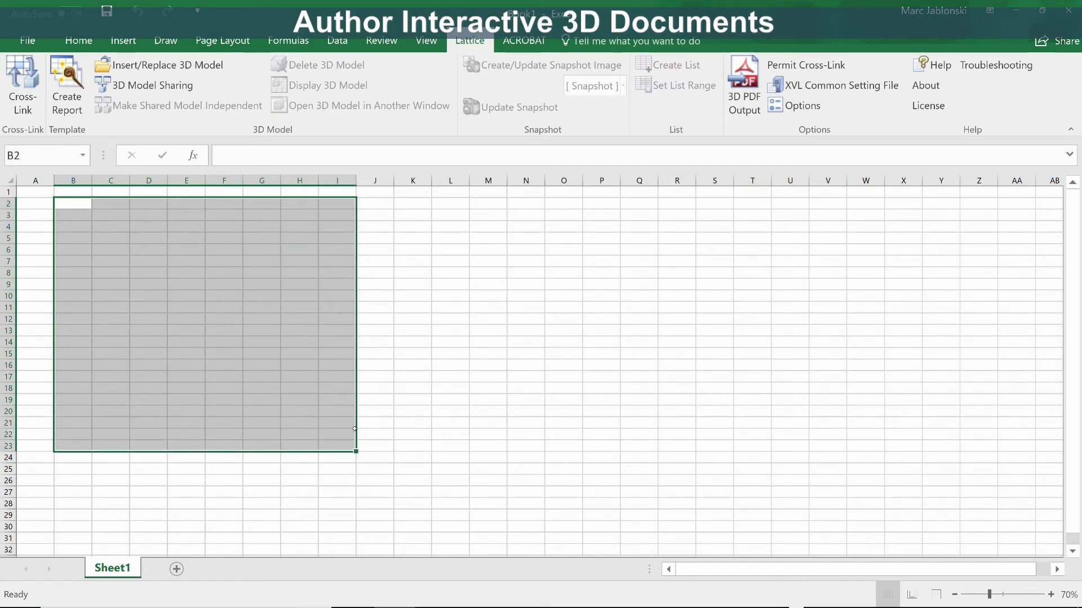
click(142, 66)
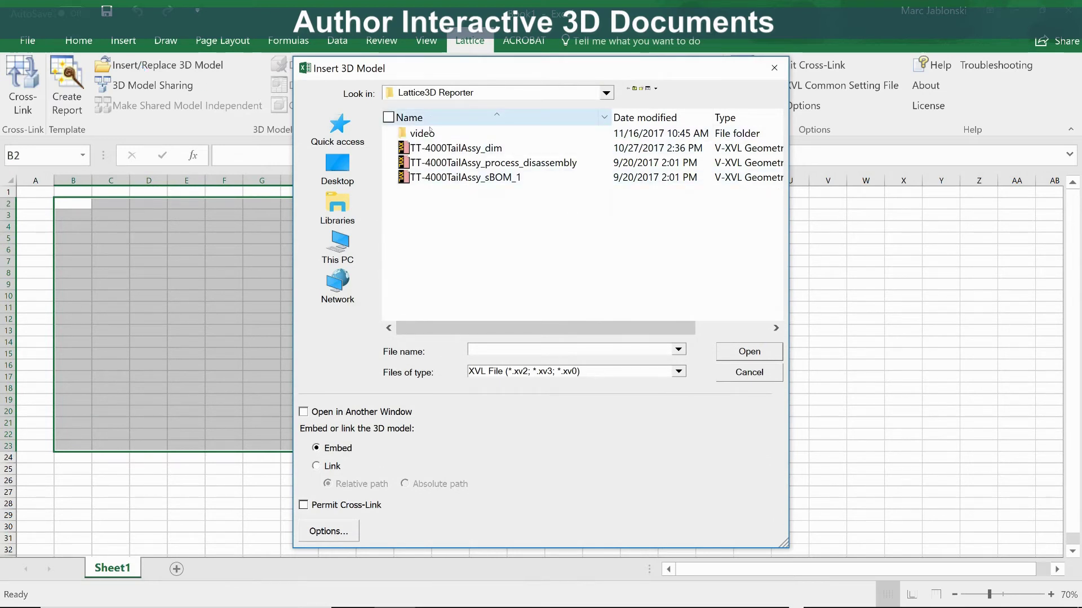
click(448, 176)
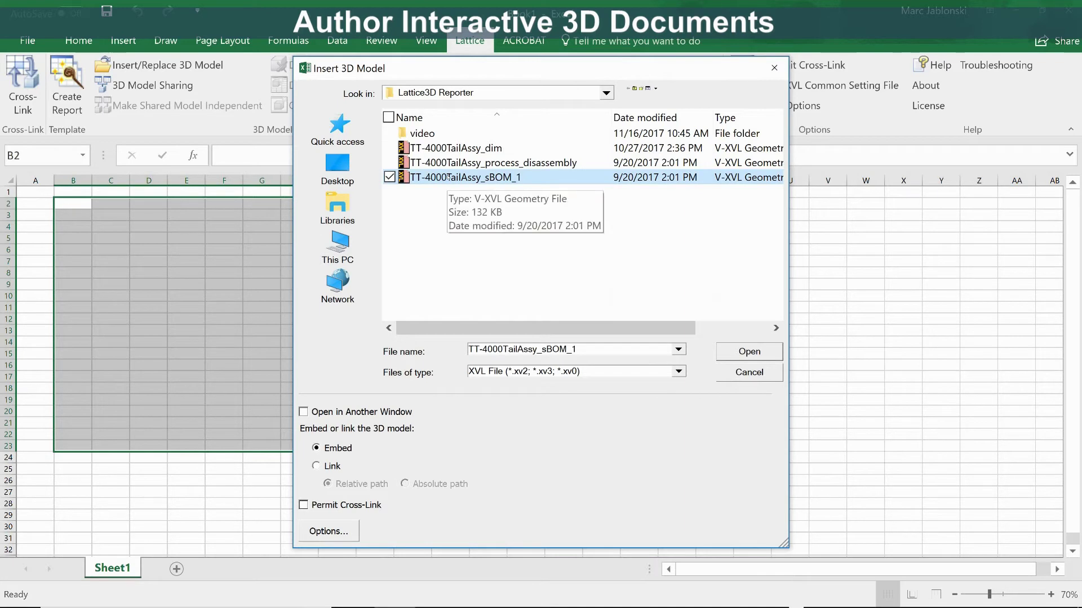
click(732, 352)
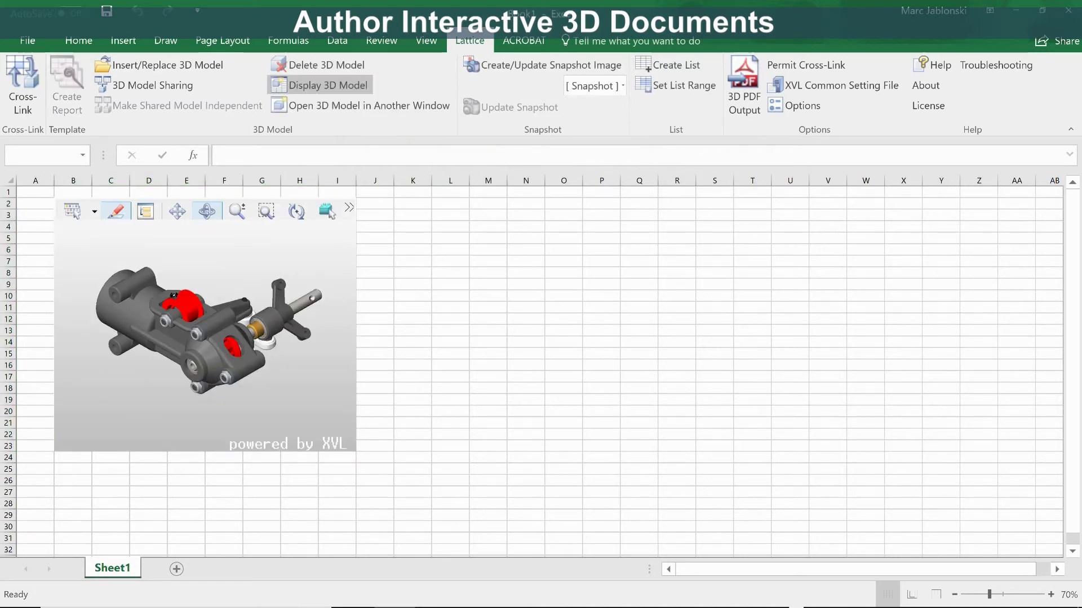
Return the model to the Initial-Snapshot view and create its snapshot image in B25:E30
mouse_move(263, 281)
mouse_down()
mouse_move(115, 339)
mouse_move(261, 287)
mouse_move(273, 259)
mouse_move(278, 274)
mouse_up()
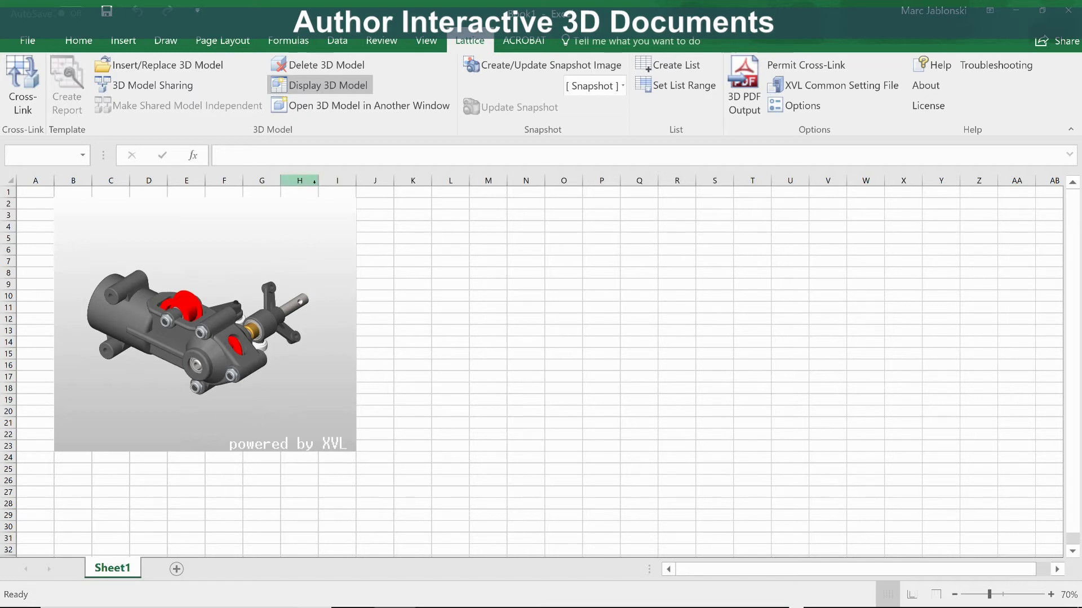
click(623, 86)
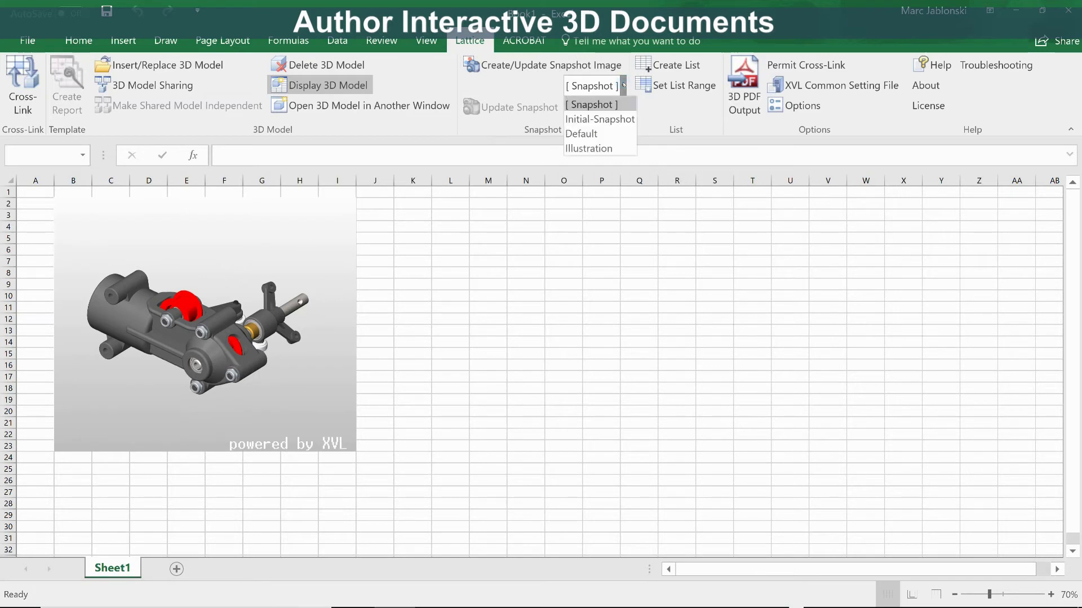
click(599, 119)
mouse_move(268, 268)
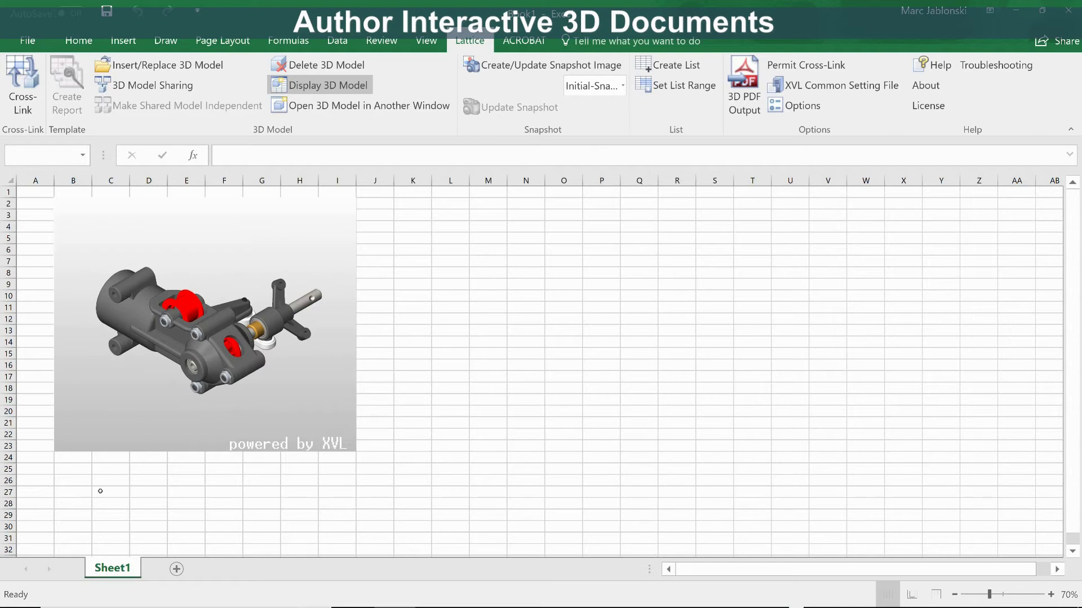
drag(82, 470, 194, 531)
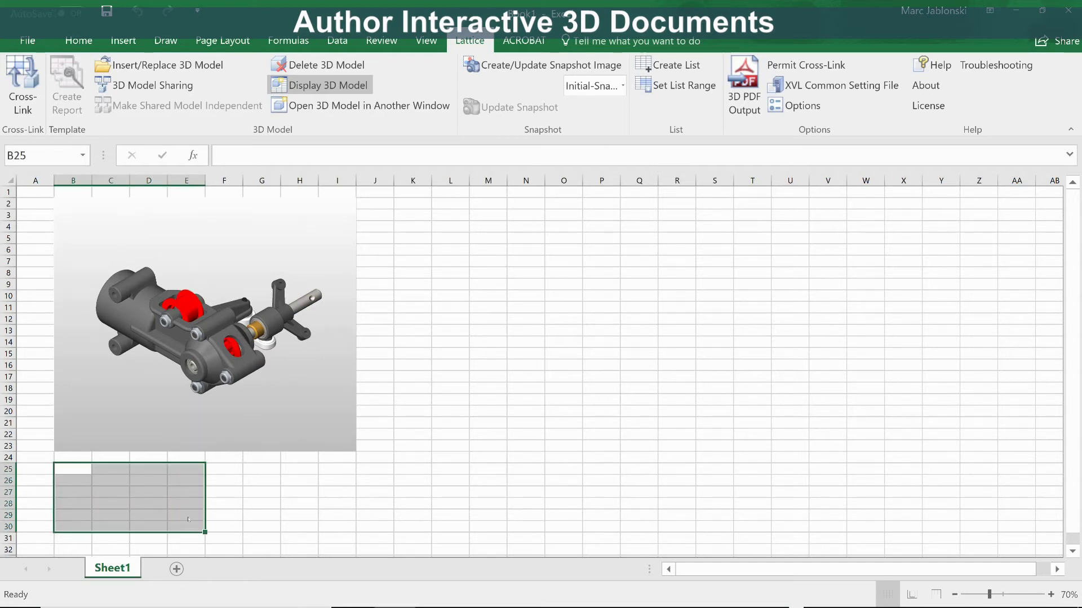
click(535, 65)
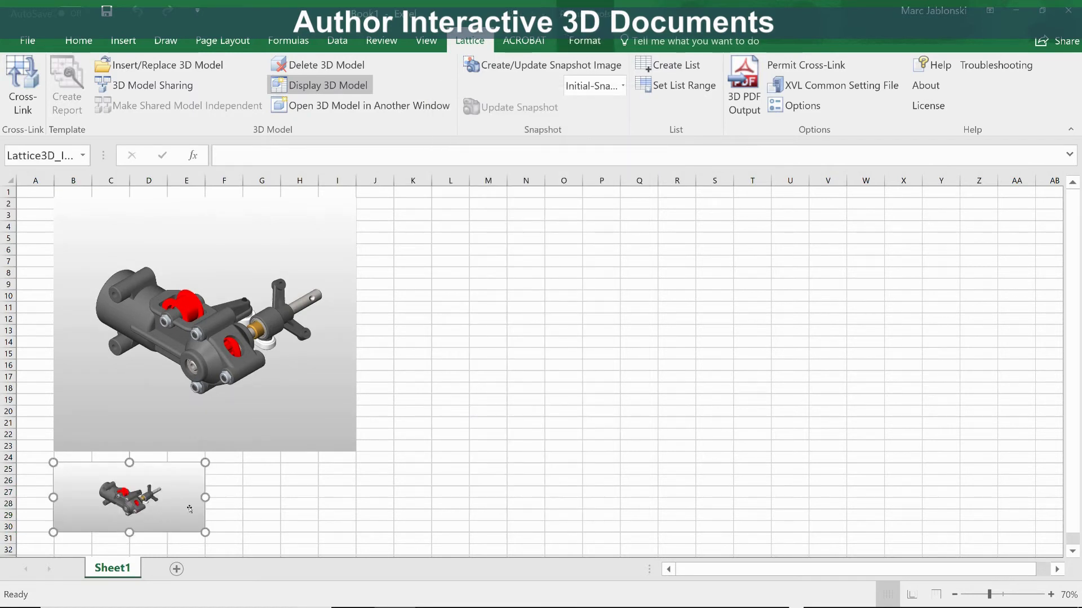
Enable Cross-Link, restore the orbited model to its snapshot view, and select F25:I30
click(20, 78)
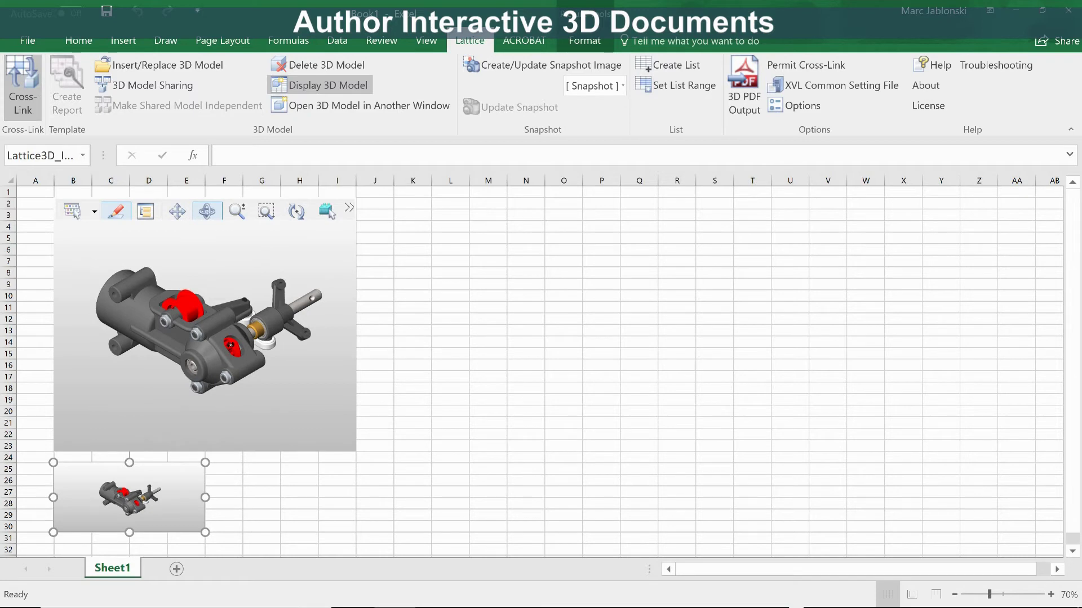
drag(267, 298, 262, 321)
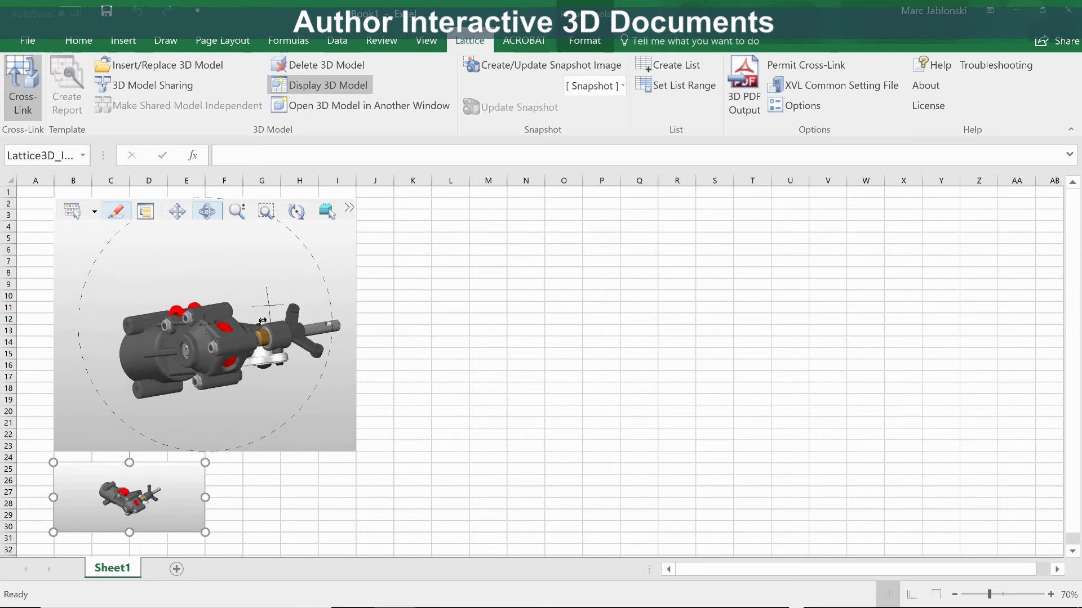
click(142, 500)
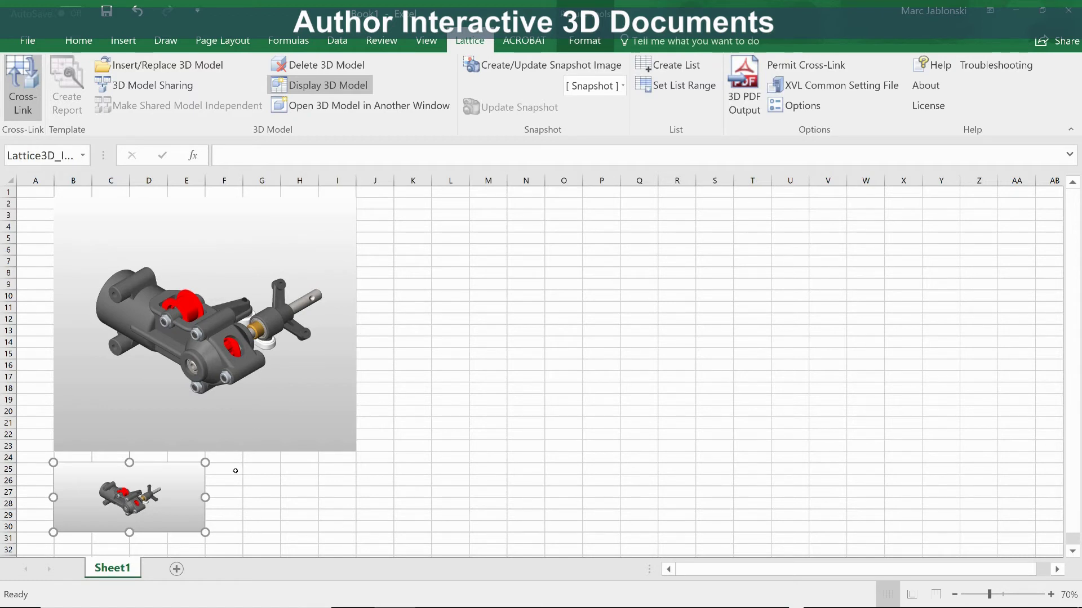
drag(235, 471, 354, 532)
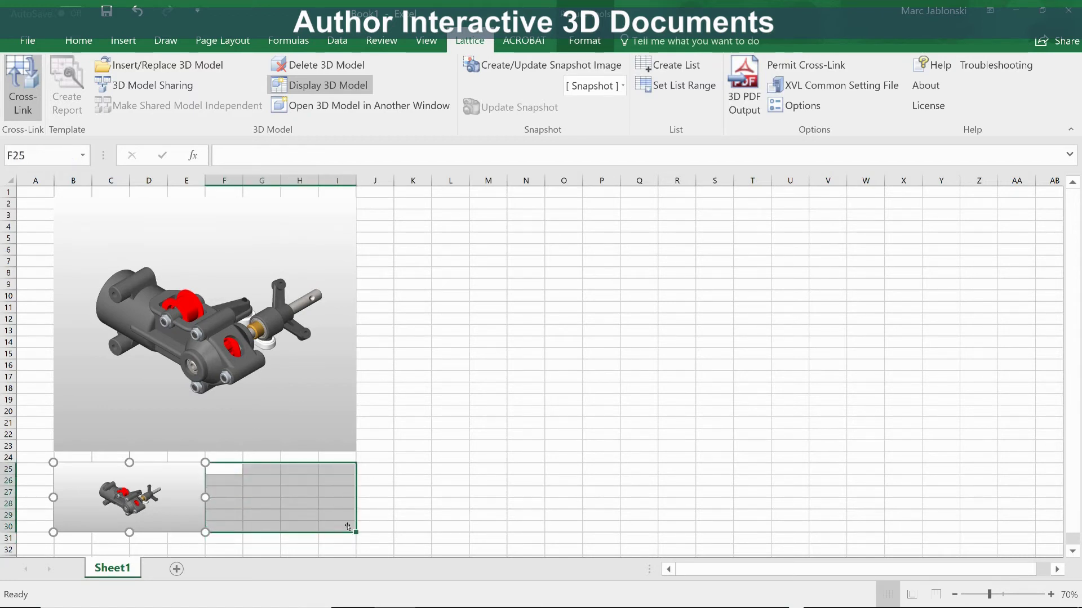
Switch to the Illustration snapshot and create its snapshot image in F25:I30
click(611, 84)
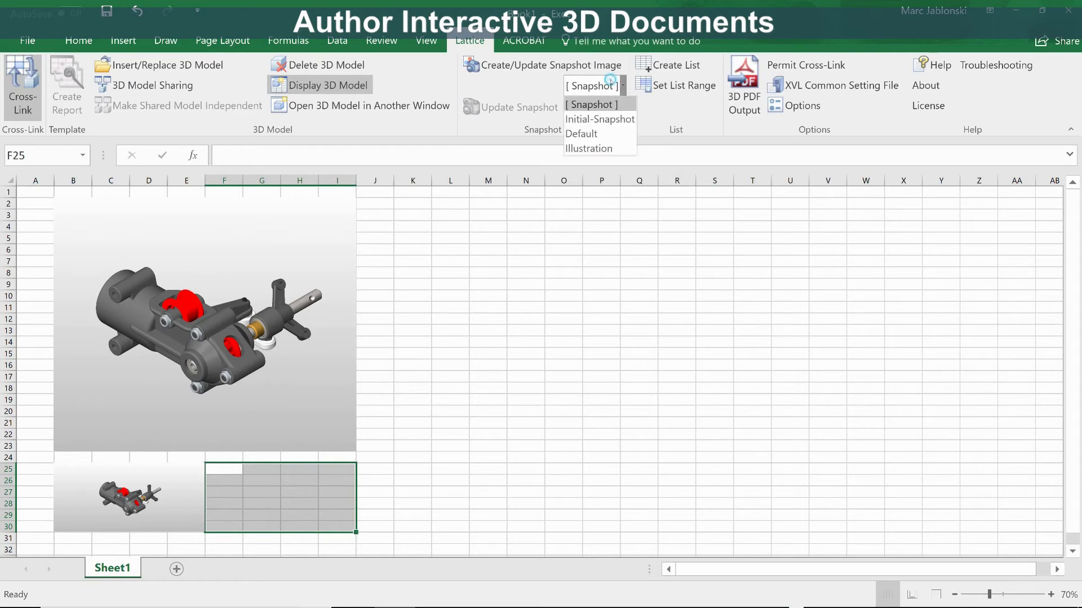
click(593, 146)
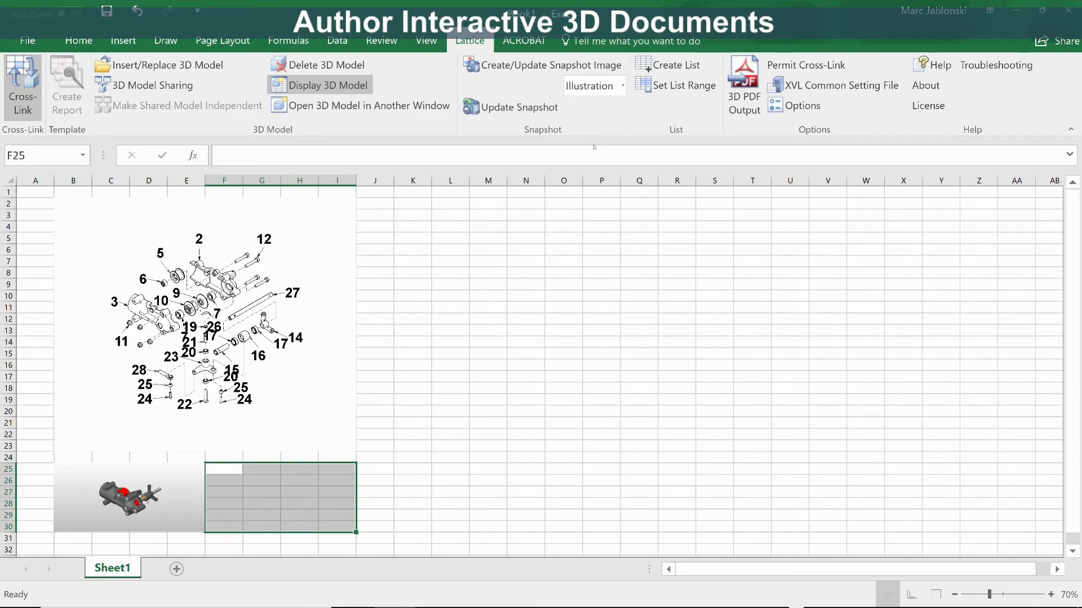
click(586, 66)
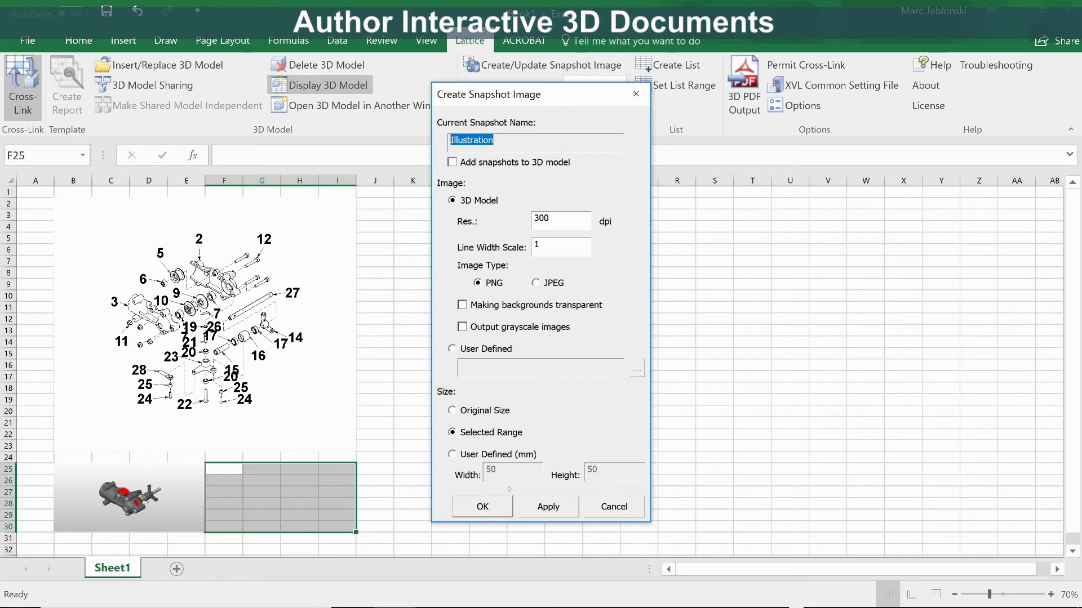
click(500, 505)
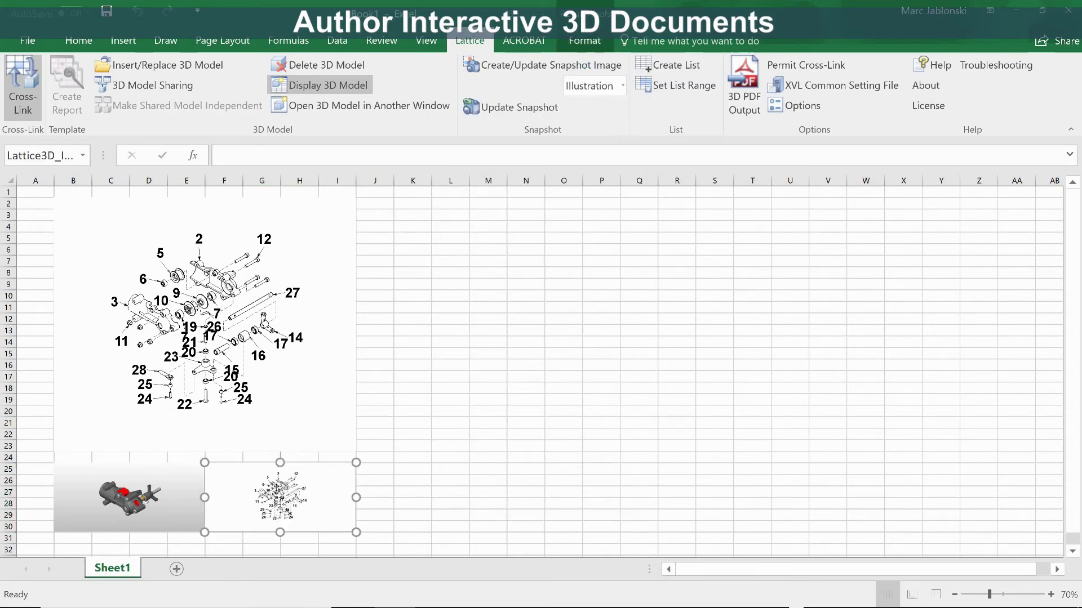
Test the shaded and illustration thumbnails, then select K2 for the parts list
mouse_move(318, 362)
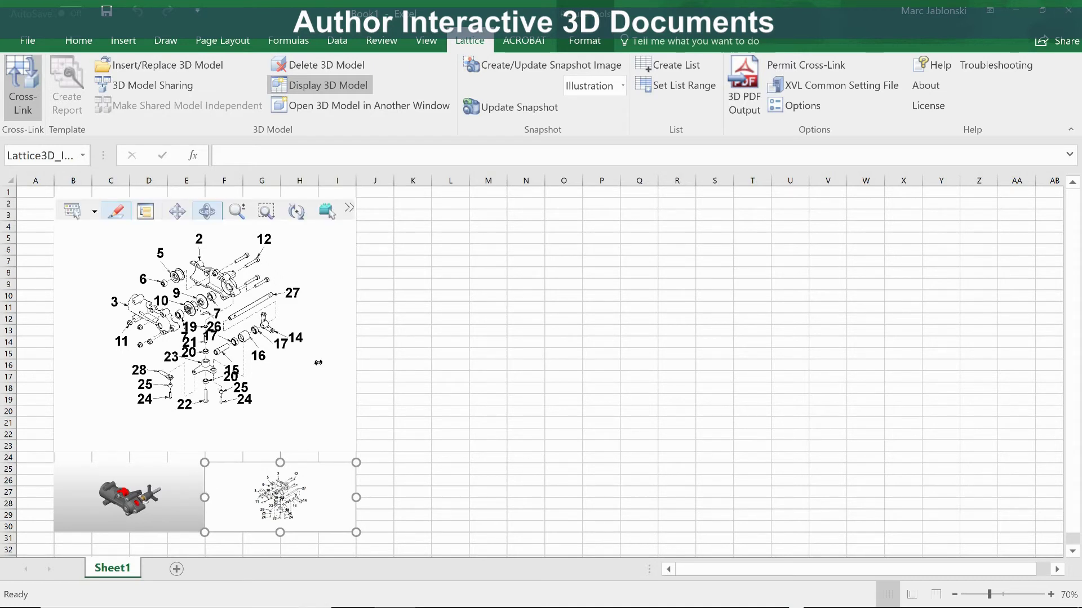
click(184, 471)
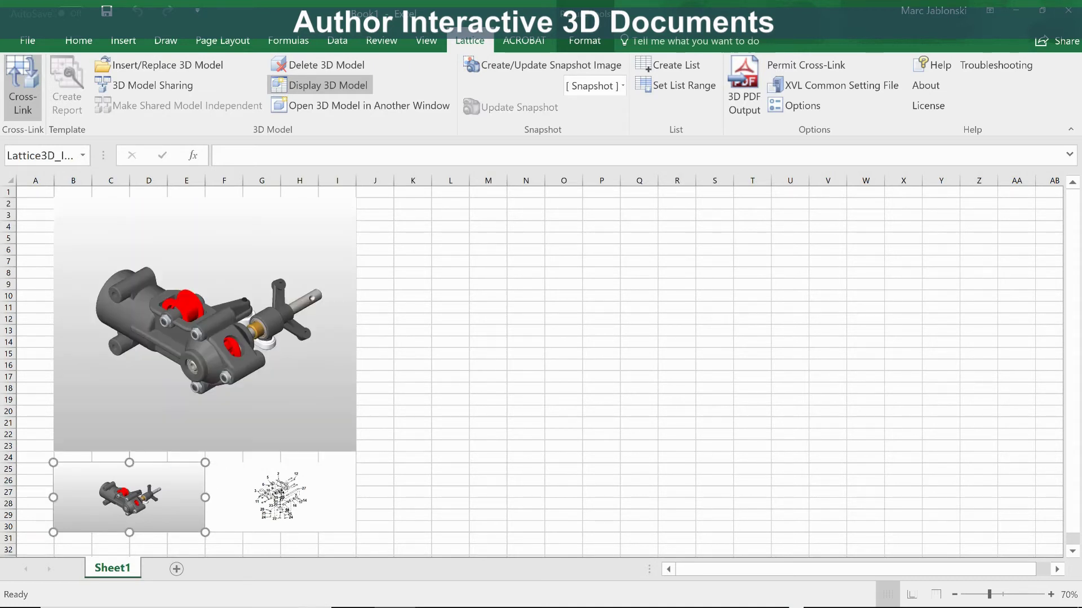
click(289, 485)
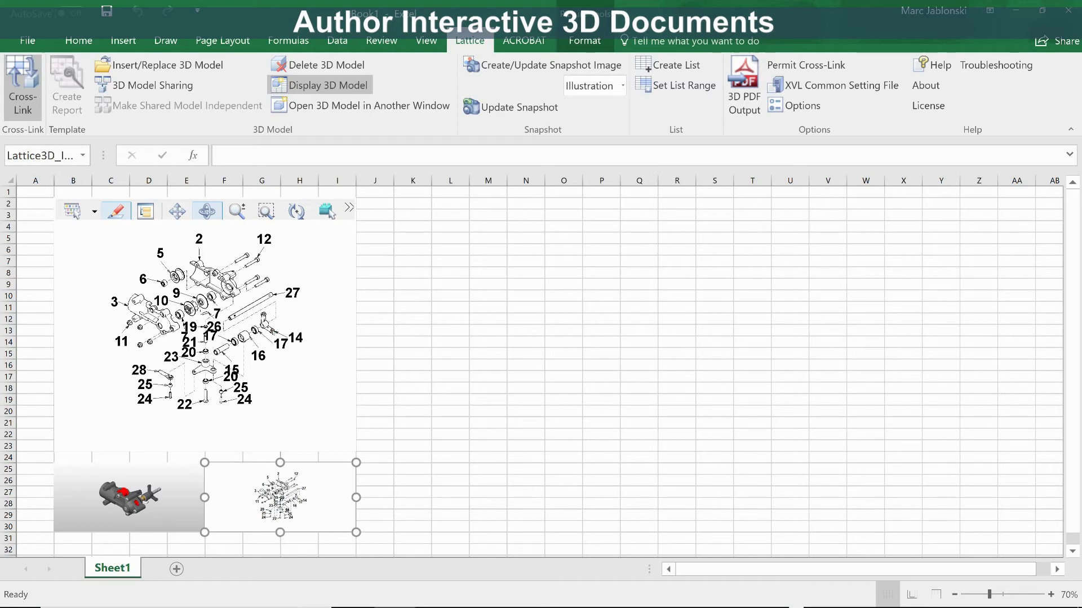
click(426, 203)
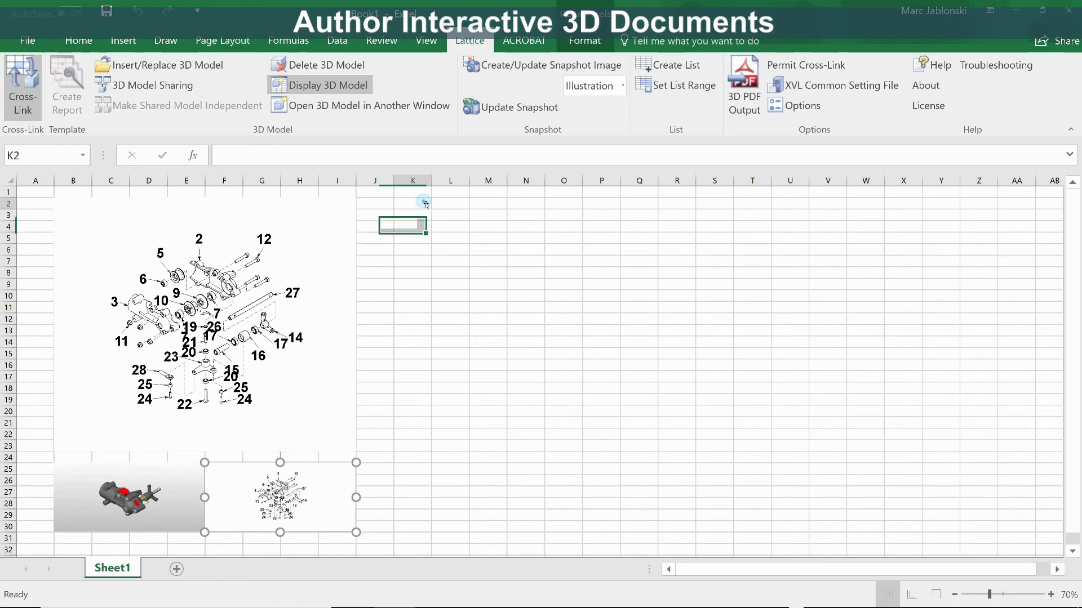
Create a Disassembly Parts List with Node.No., Name and Qty columns in K2:M30
click(705, 67)
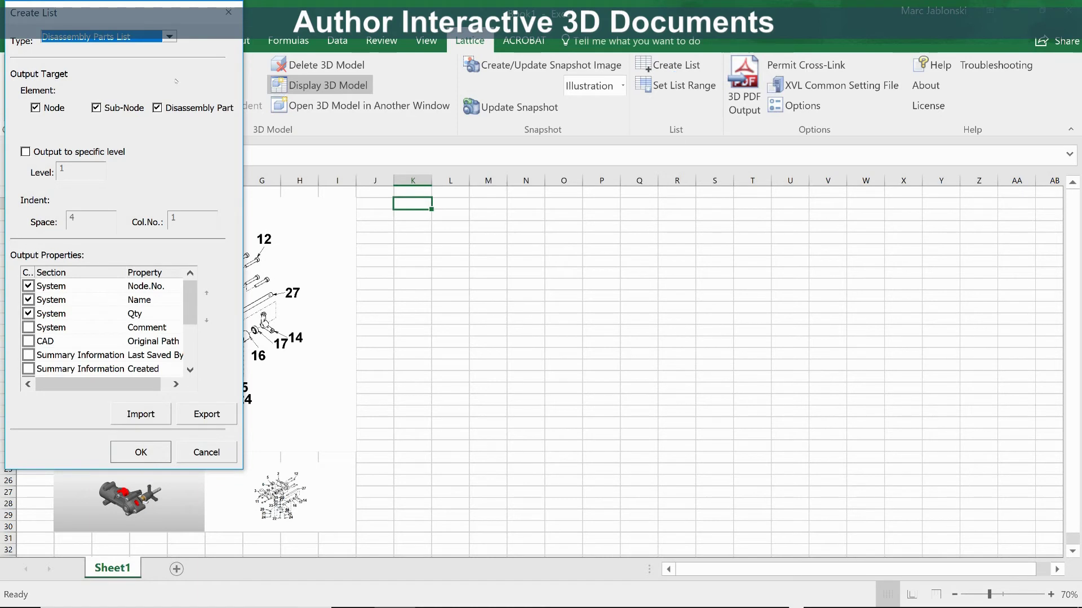
click(169, 36)
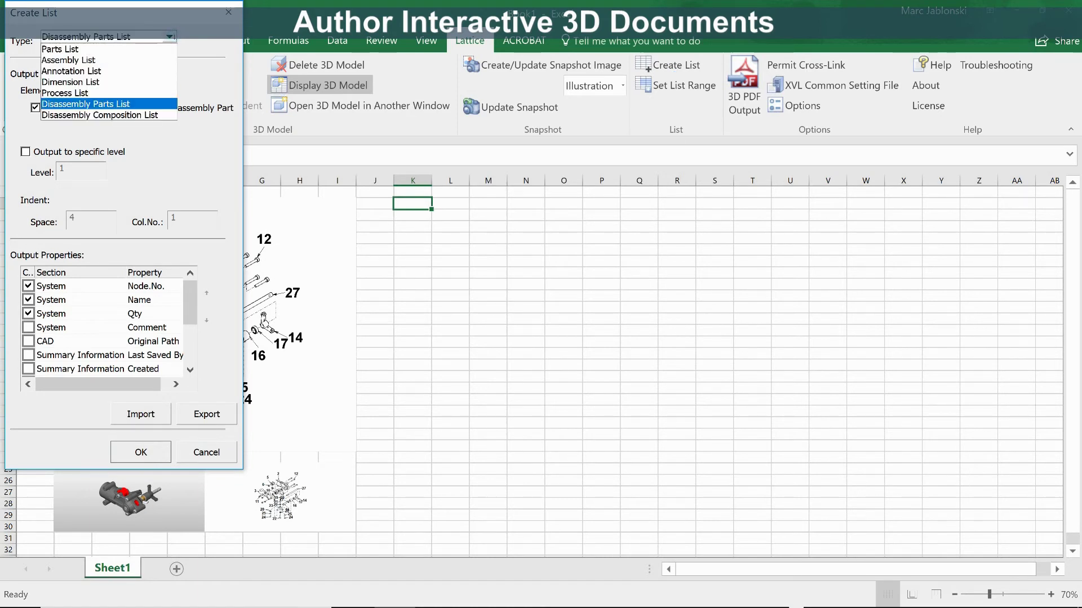
click(160, 104)
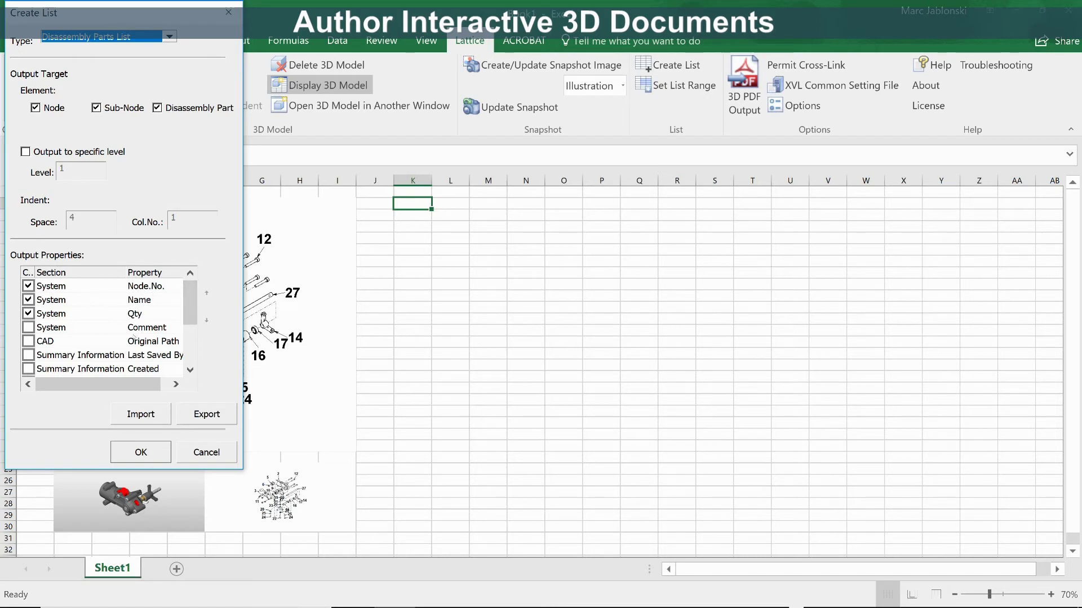
mouse_move(187, 307)
mouse_down()
mouse_move(189, 335)
mouse_move(192, 304)
mouse_up()
click(142, 452)
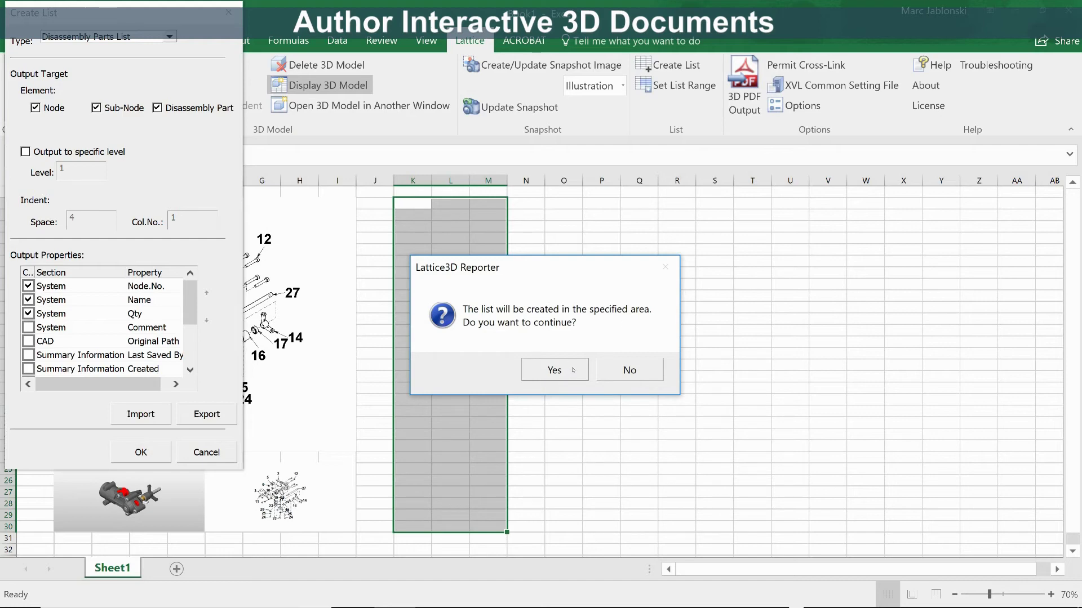
click(554, 370)
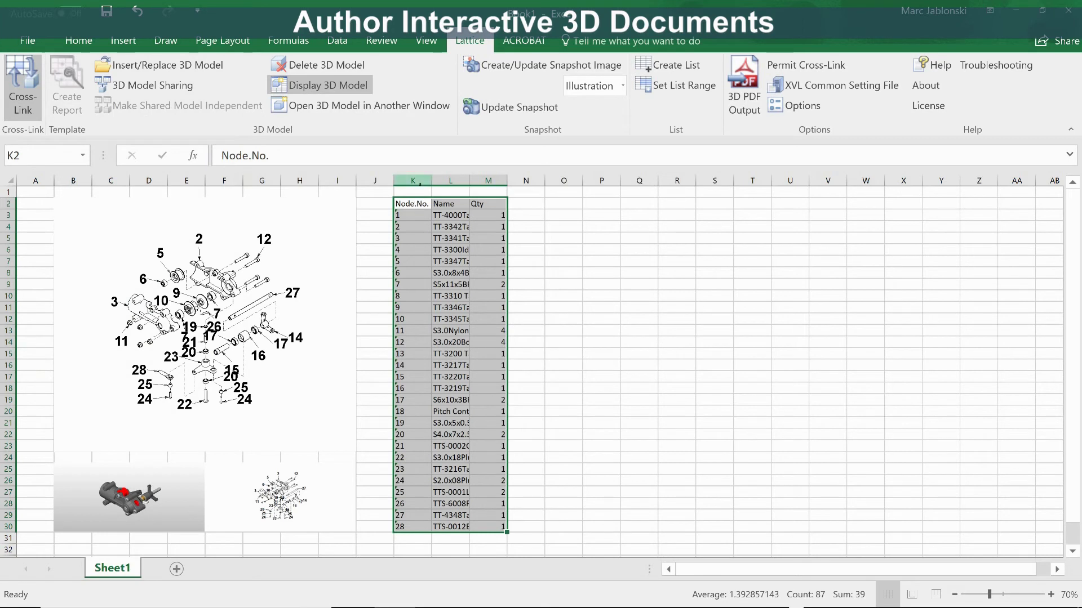
Autofit columns K to M, then highlight parts 5, 2, 10 and 23 in the model
drag(413, 180, 503, 180)
double_click(505, 180)
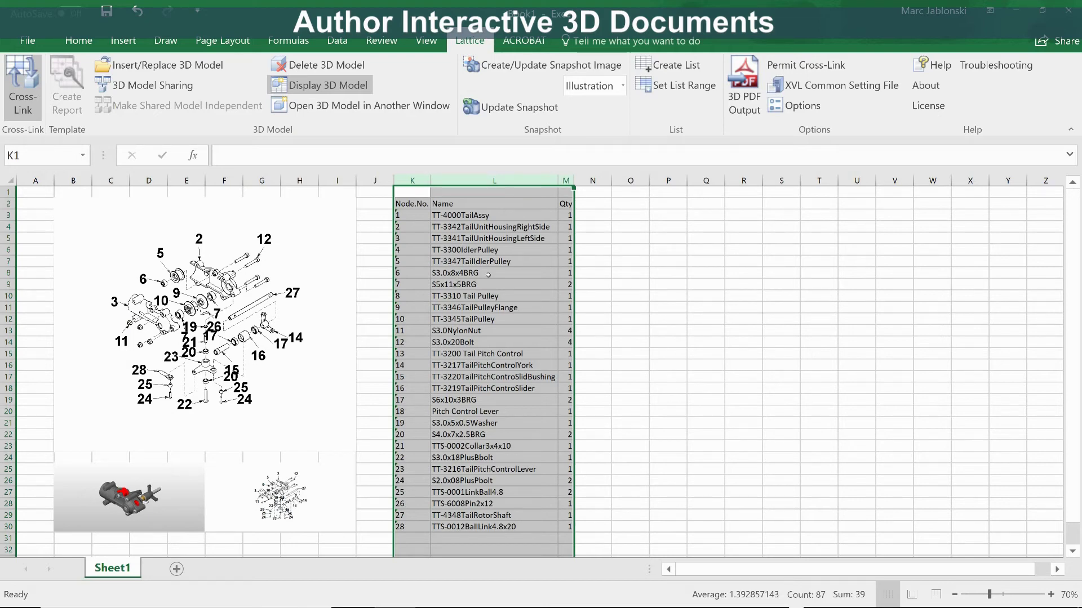
mouse_move(293, 271)
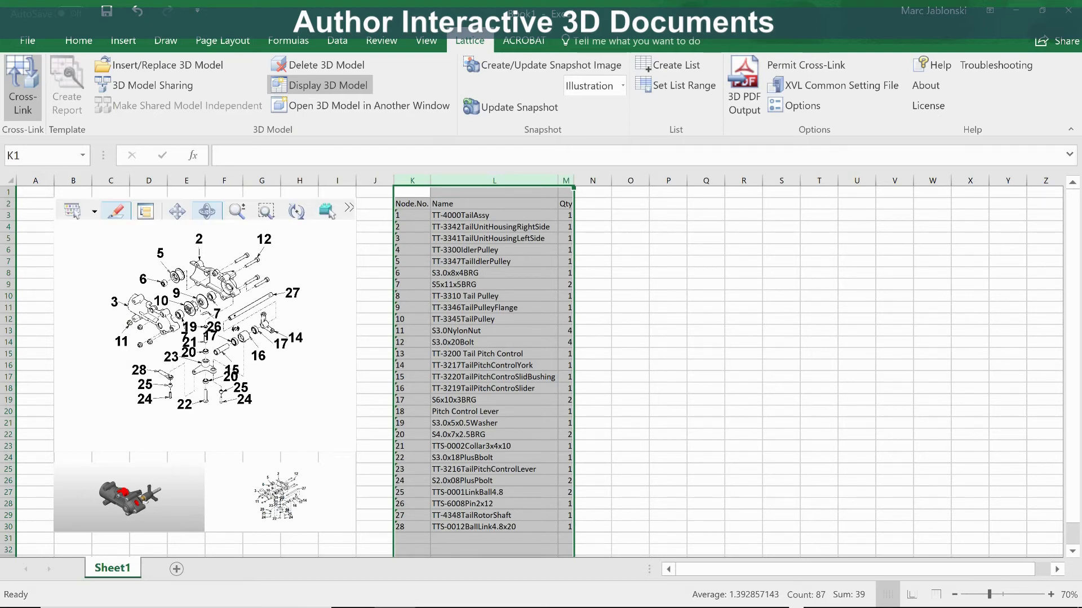
click(462, 262)
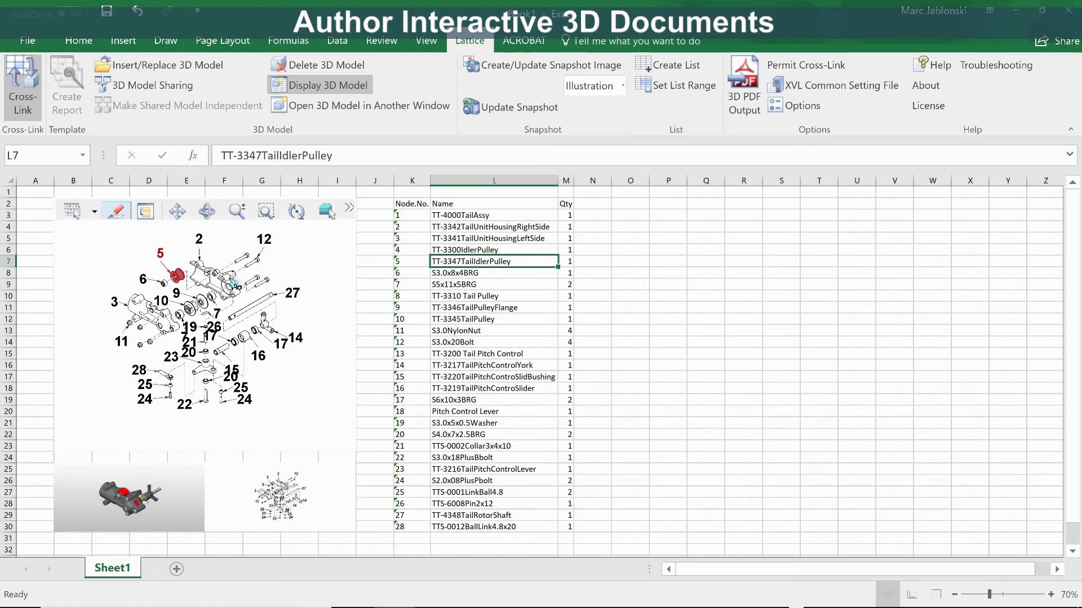
click(233, 283)
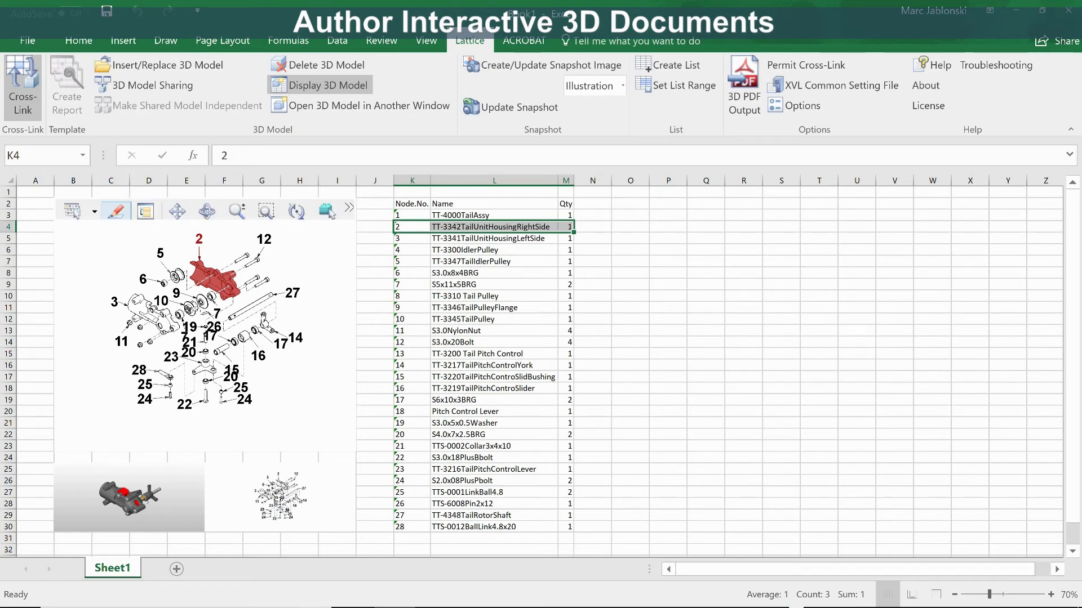
click(194, 305)
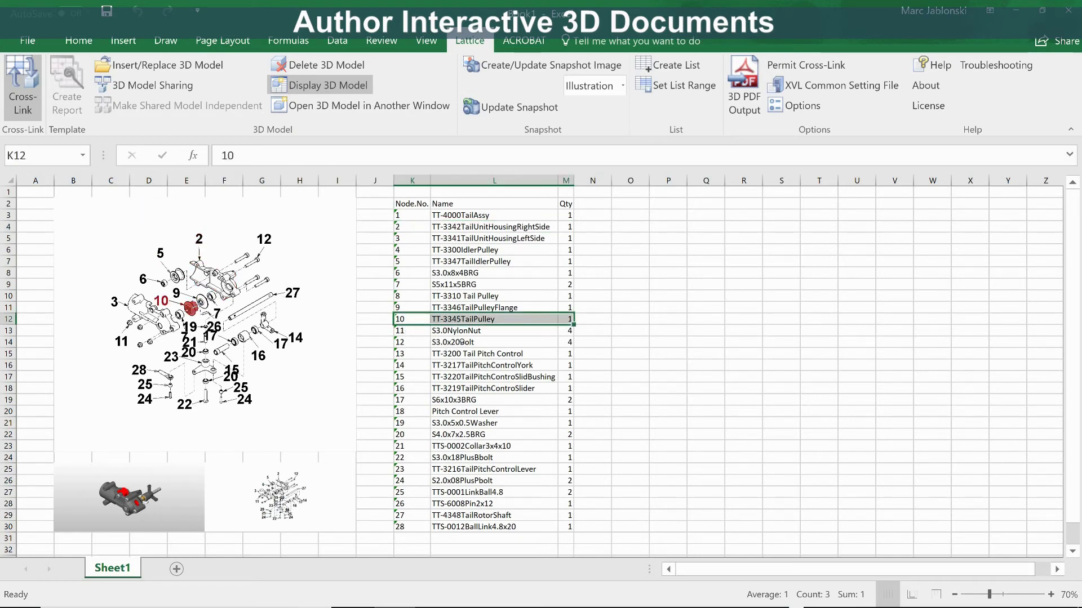
click(200, 364)
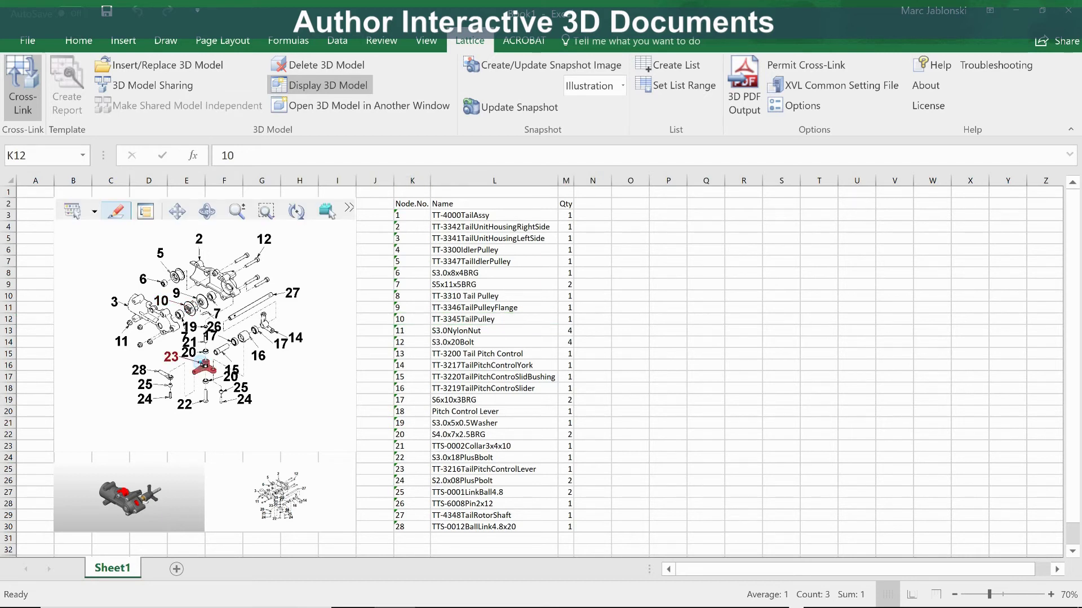
Return to the shaded model and pick housings, ending on the left tail unit housing
click(131, 500)
mouse_move(248, 357)
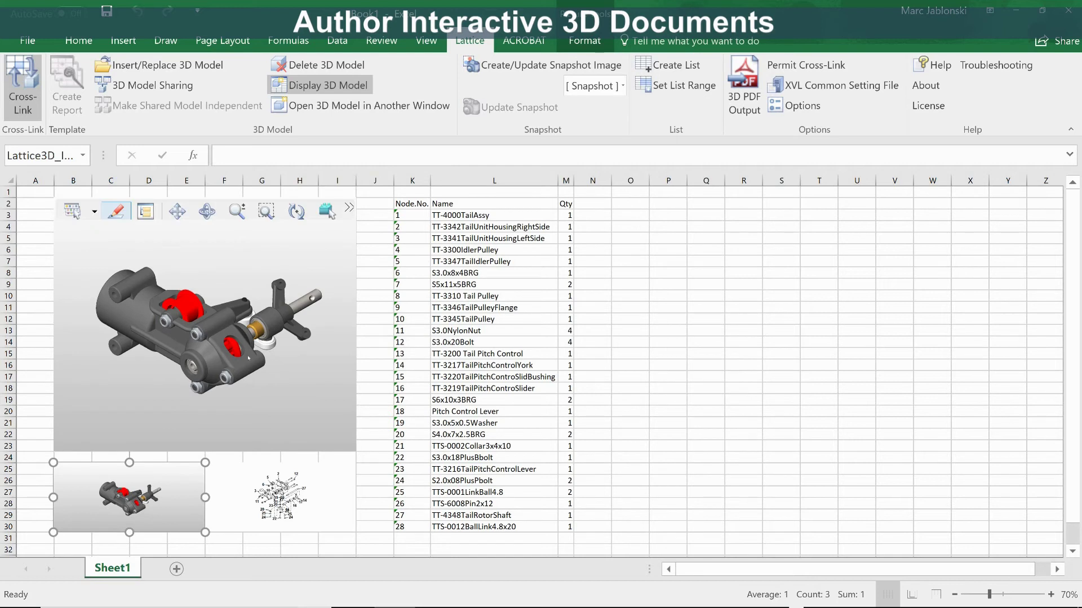
click(210, 352)
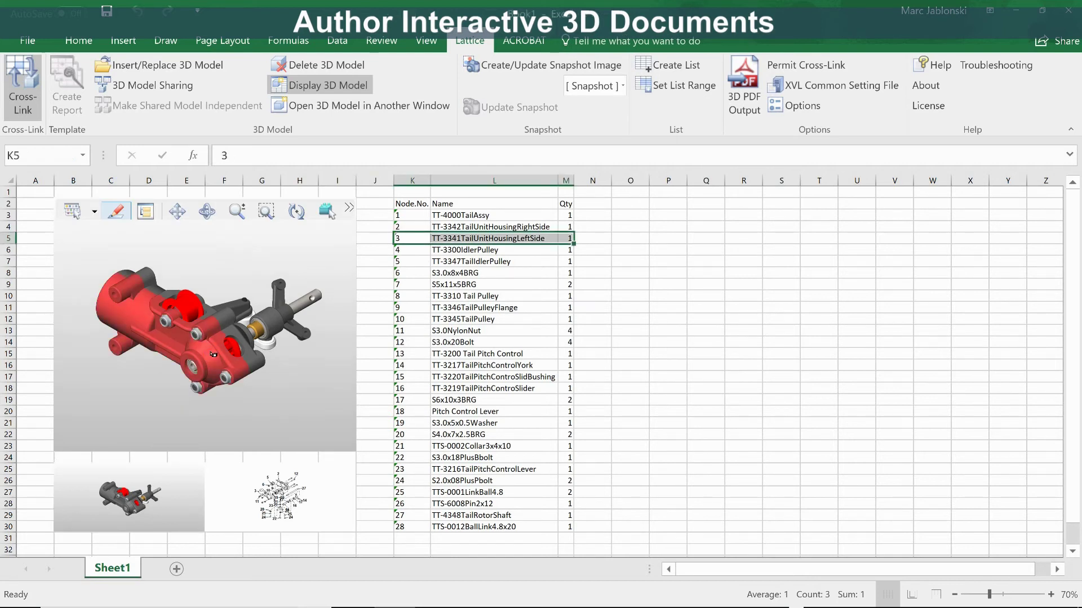
click(276, 320)
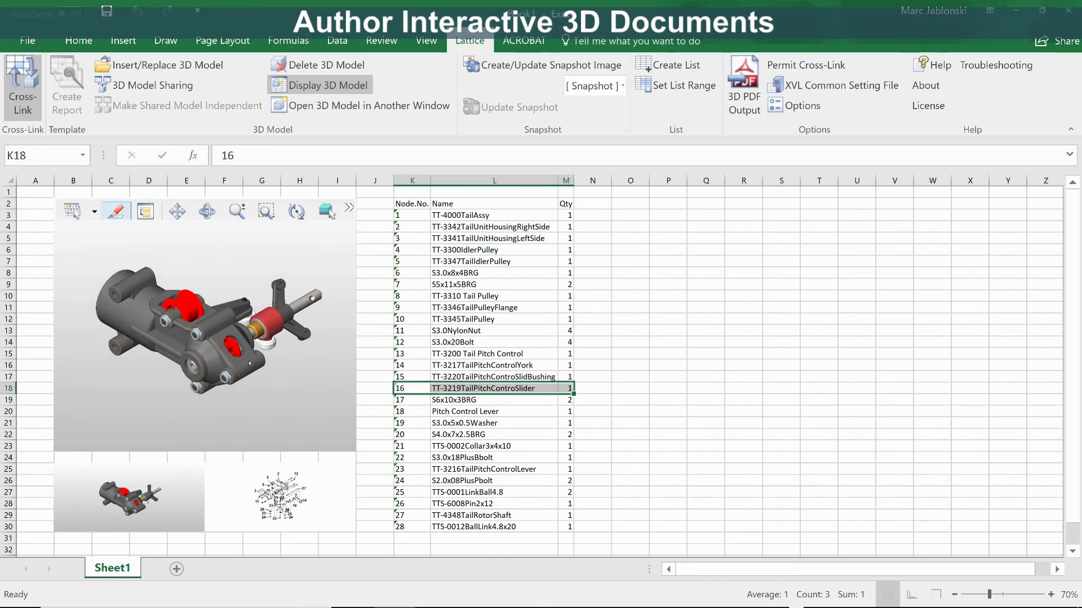
click(230, 374)
click(210, 313)
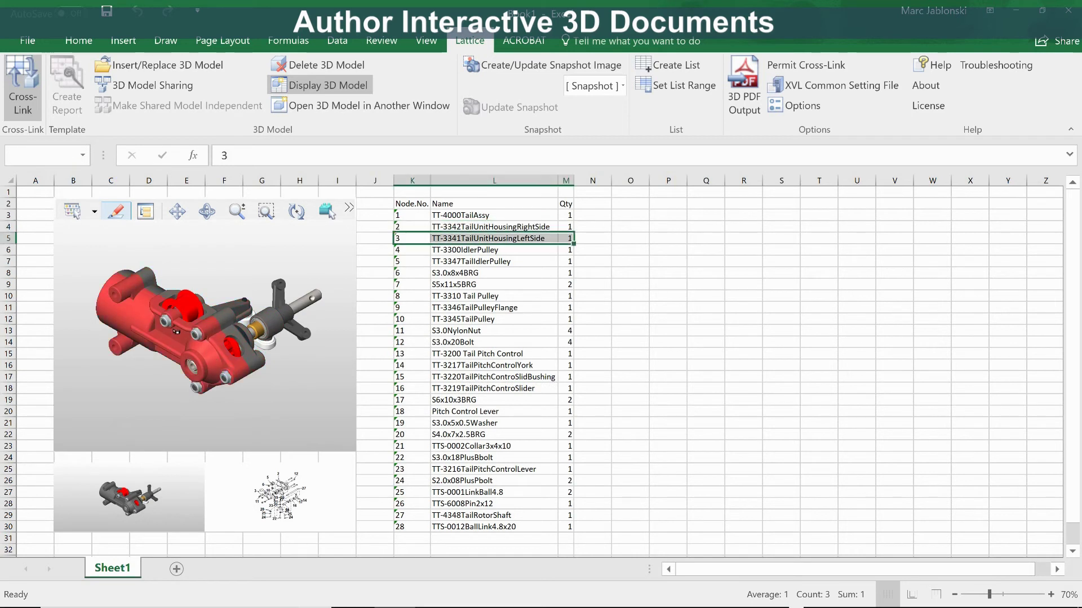
Pick the slider part in the 3D model
click(276, 323)
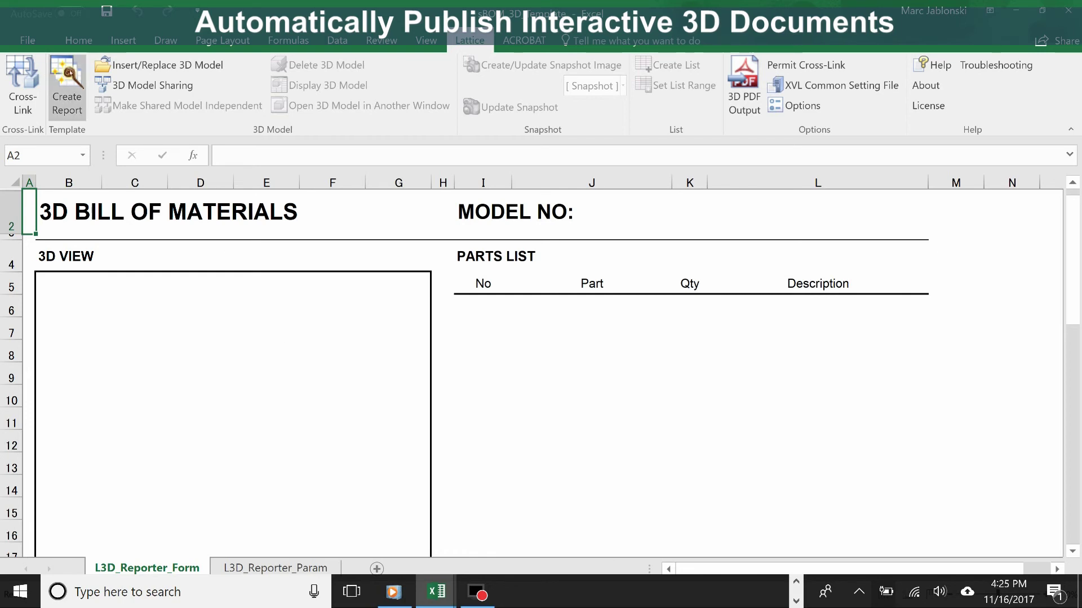
Build a report from the TT-4000TailAssy_sBOM_1 model file
click(70, 72)
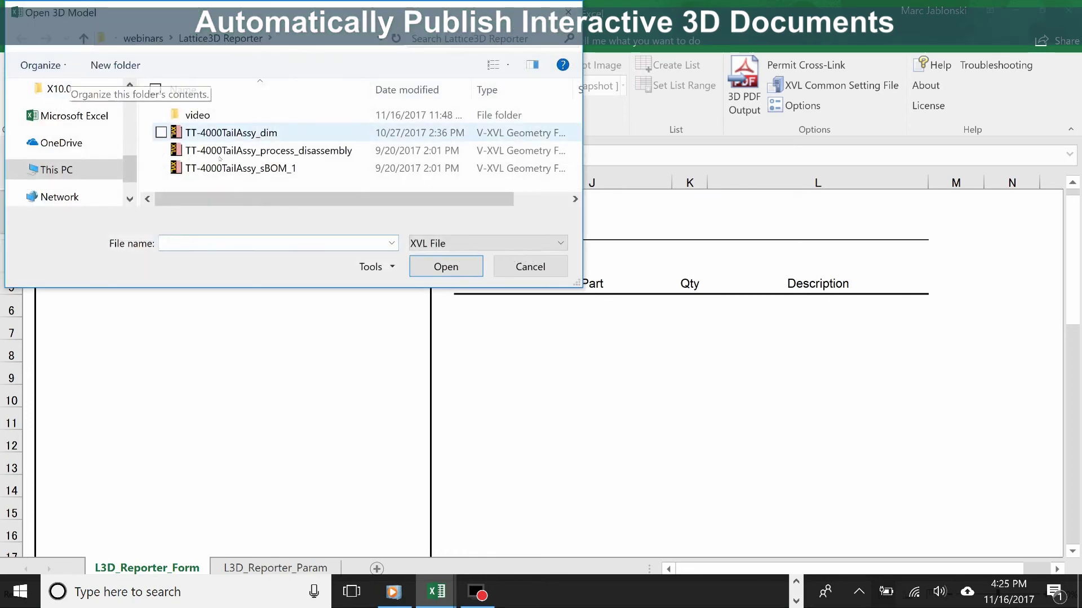
click(231, 167)
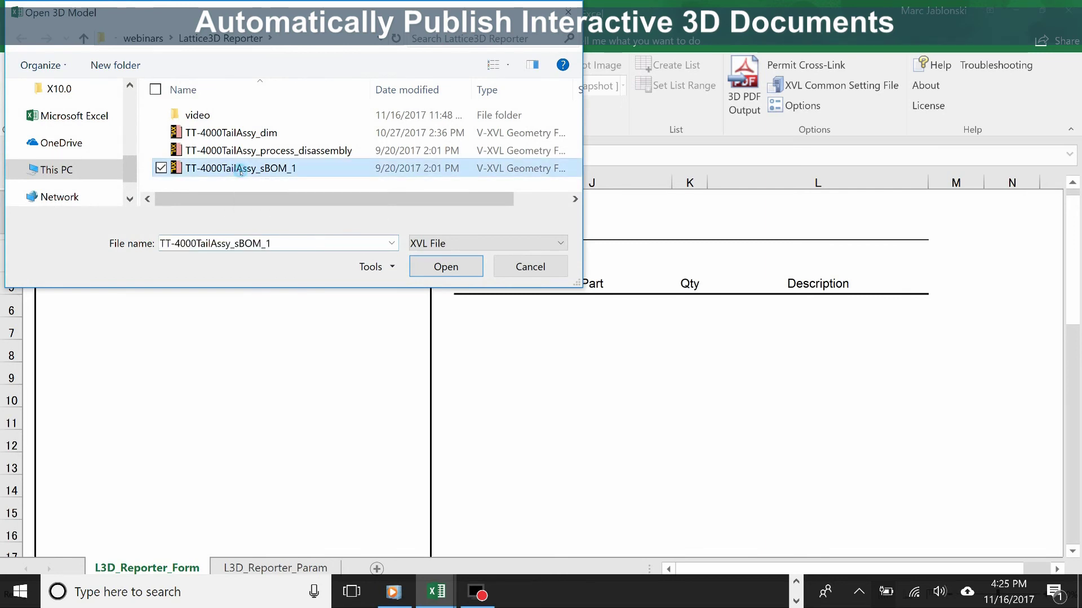
click(446, 268)
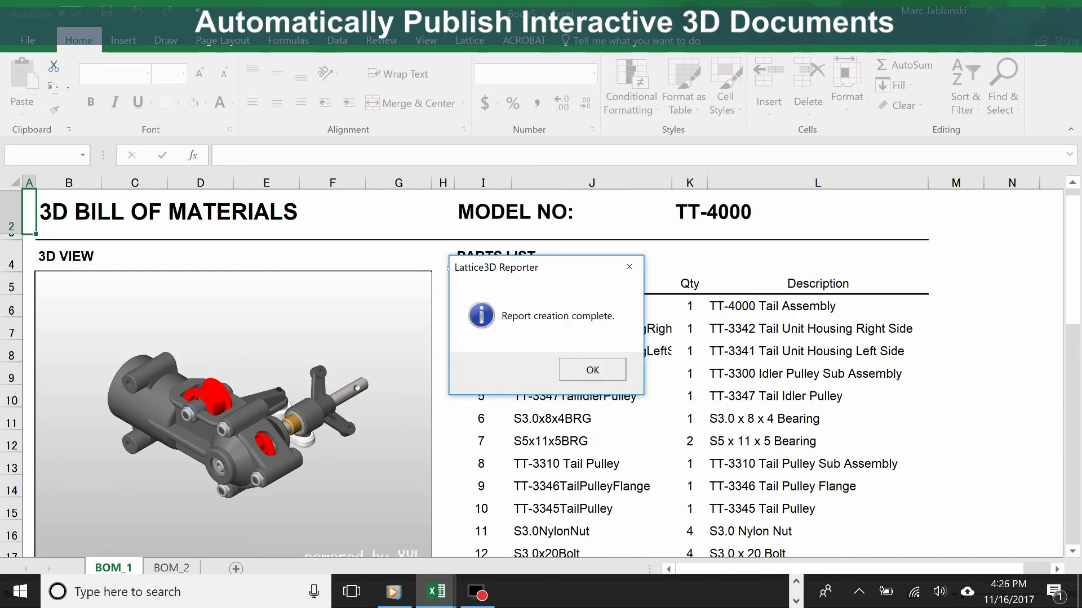
Dismiss the completion message, orbit the model, and cross-select the TT-3342 and left housings
click(615, 370)
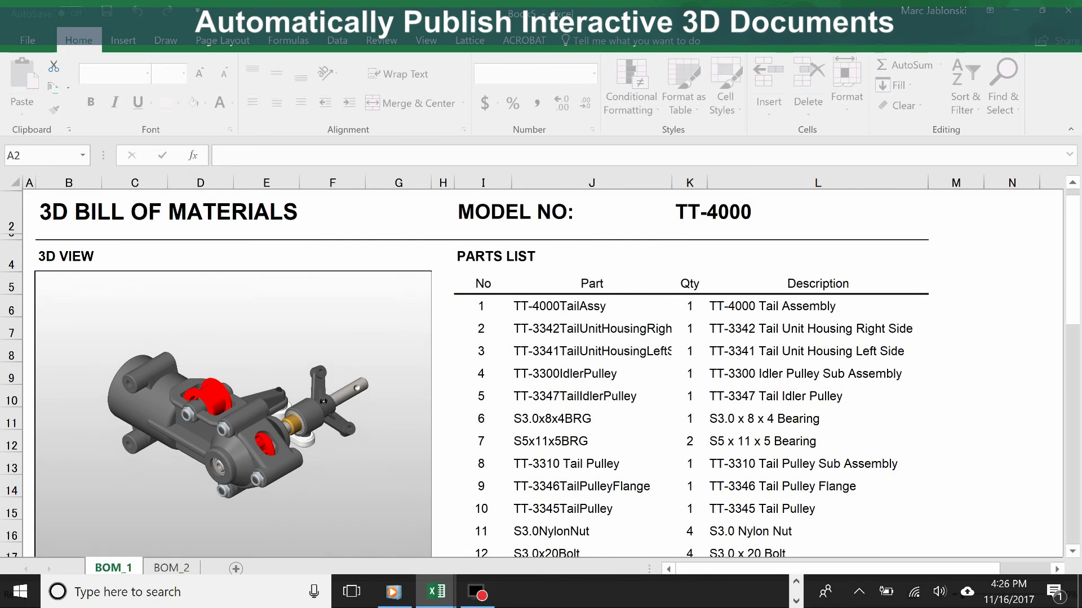
click(225, 447)
drag(225, 446, 246, 430)
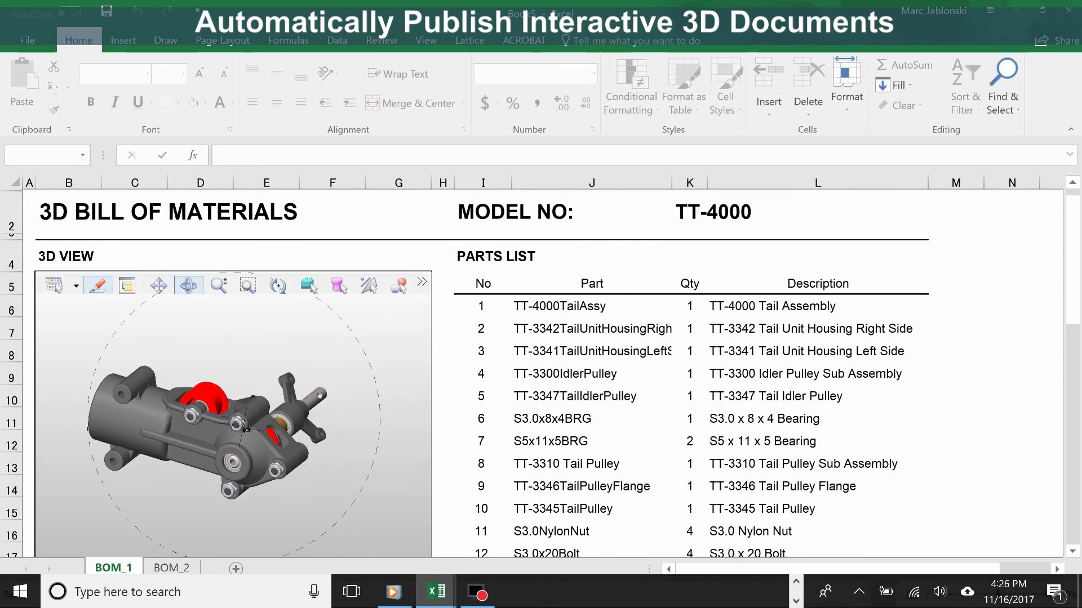
click(589, 330)
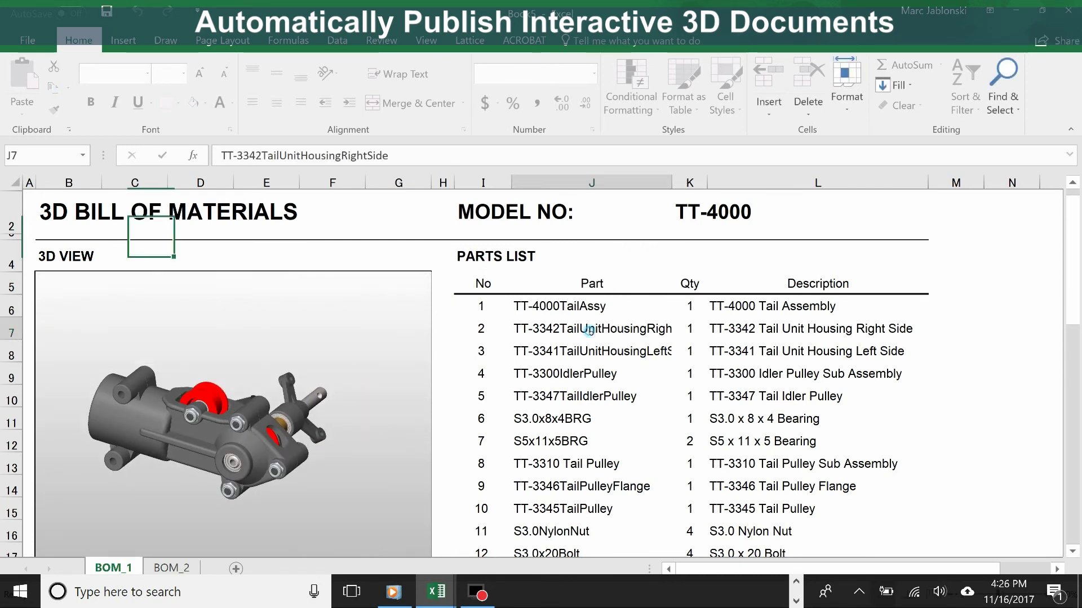
mouse_move(296, 455)
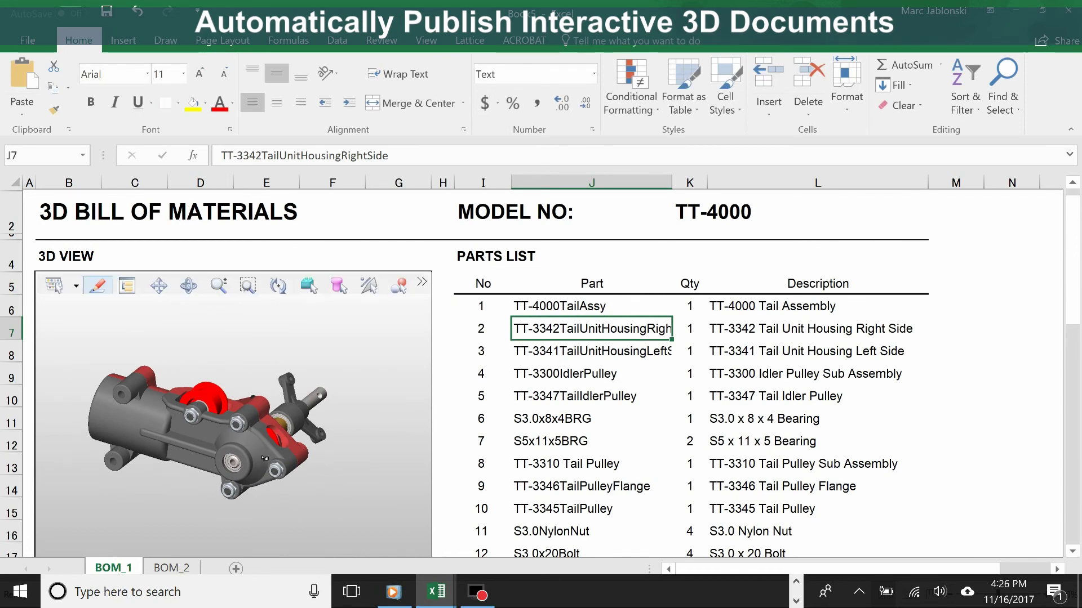
click(262, 458)
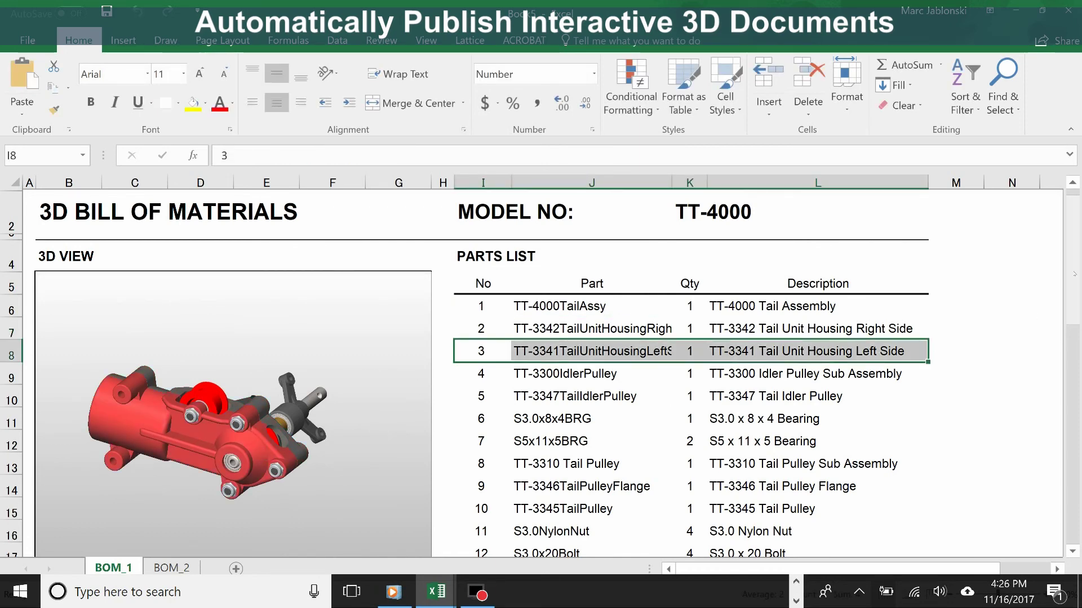
scroll(1073, 293, down, 1)
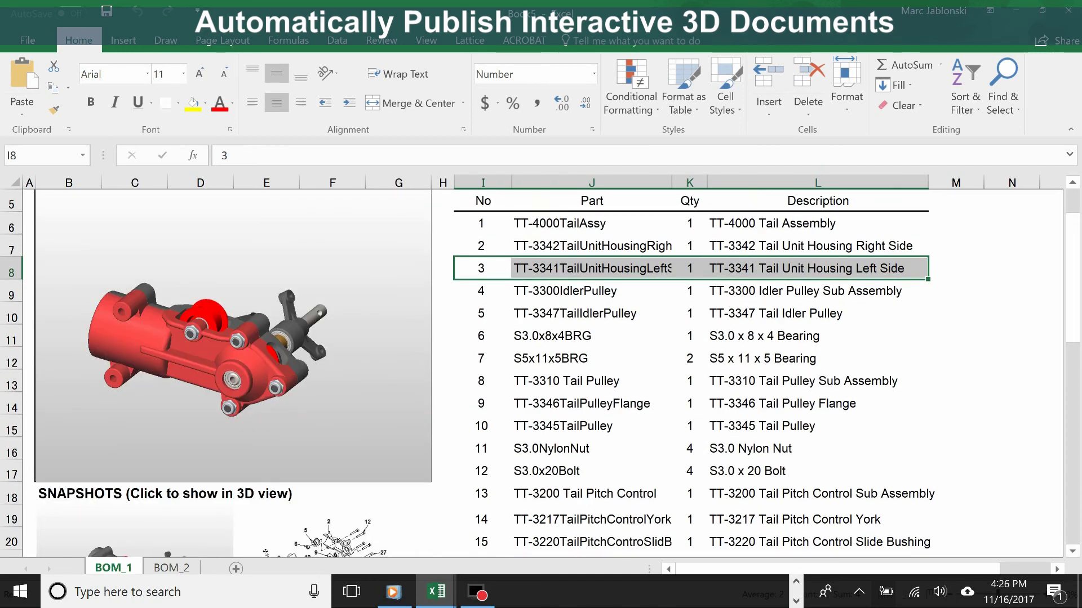
Switch to the exploded snapshot, pick parts 27 and 23, then restore the shaded snapshot
click(271, 554)
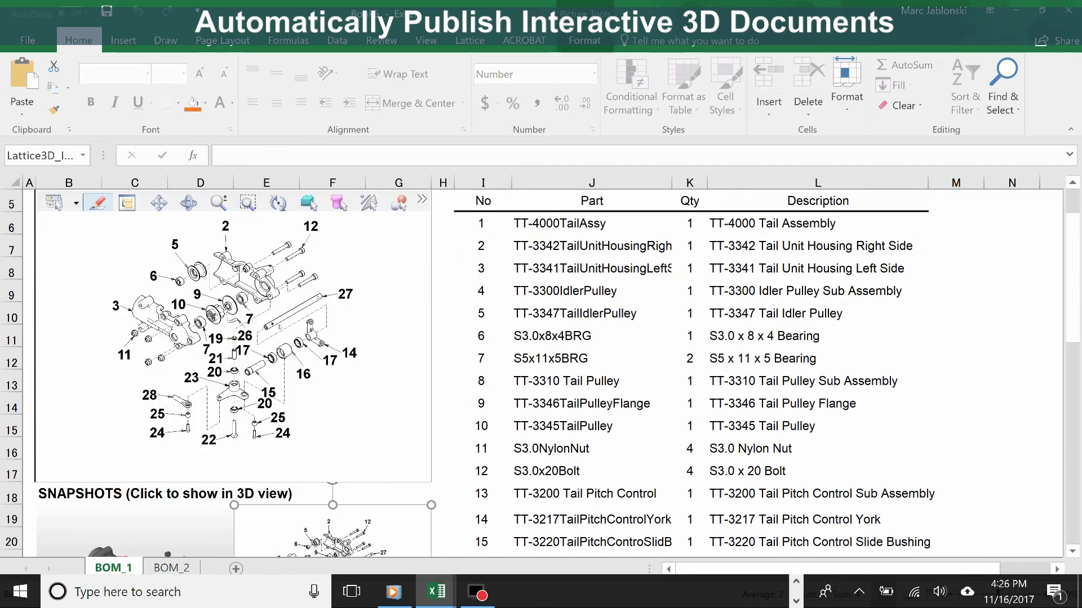
click(281, 321)
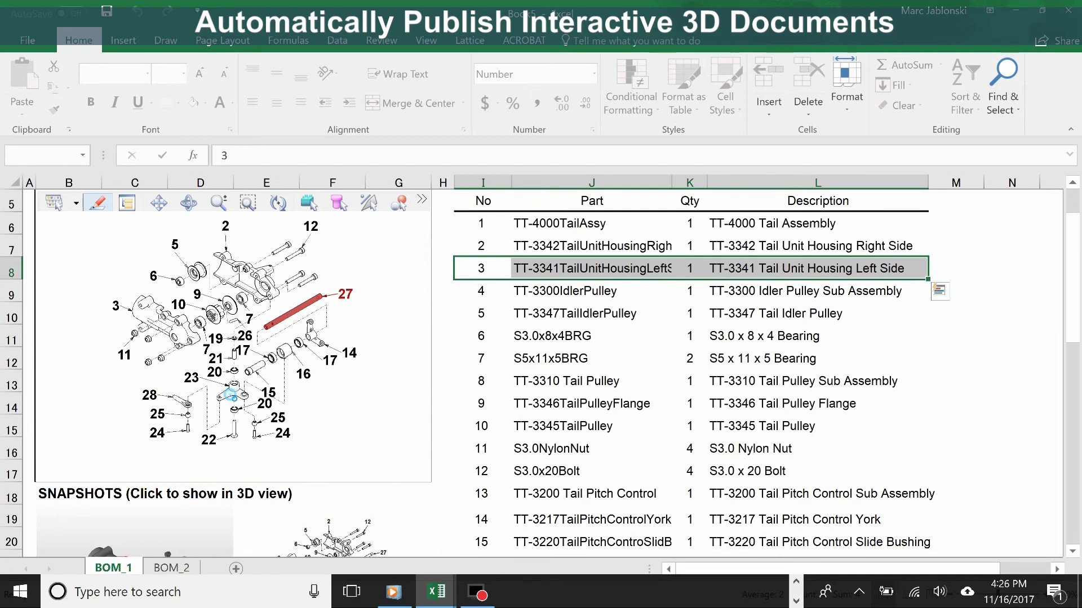
click(232, 391)
click(192, 540)
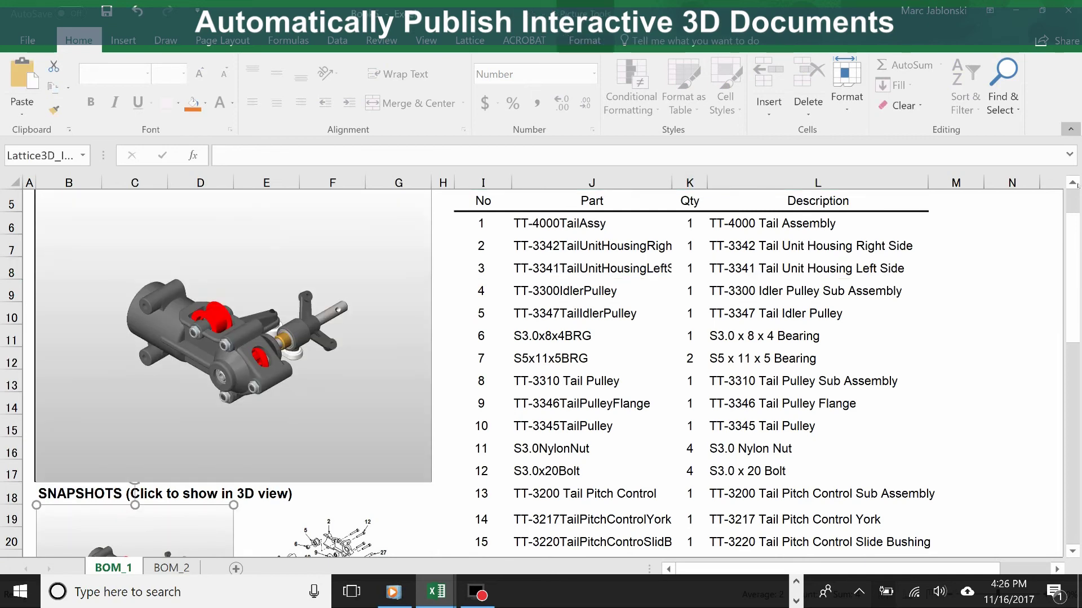
scroll(272, 337, up, 2)
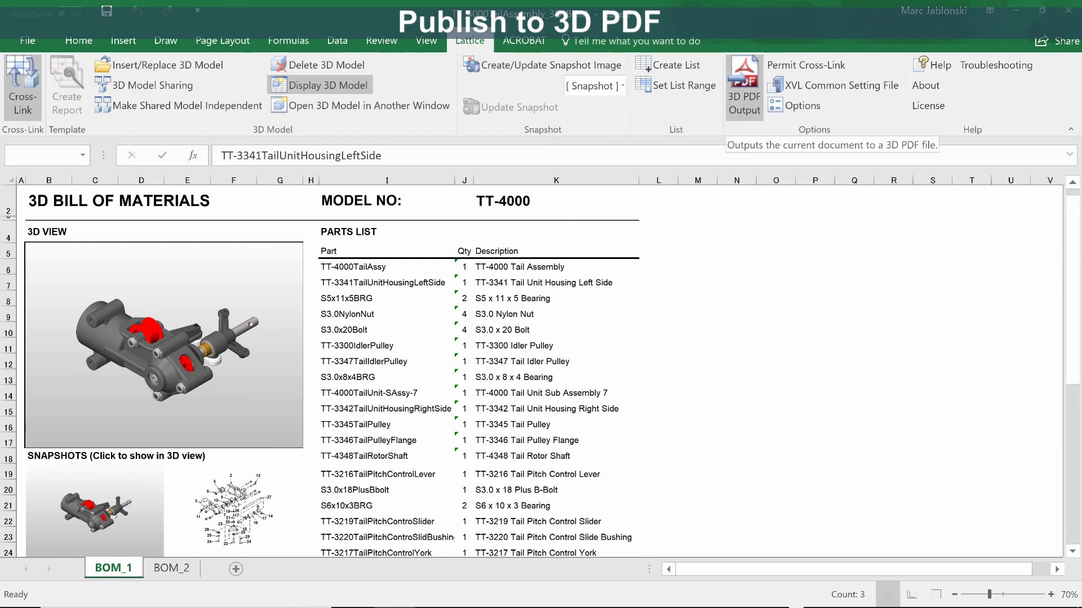
Export sheets BOM_1 and BOM_2 to a 3D PDF named TT_4000TailAssembly_3D_BOM
click(744, 90)
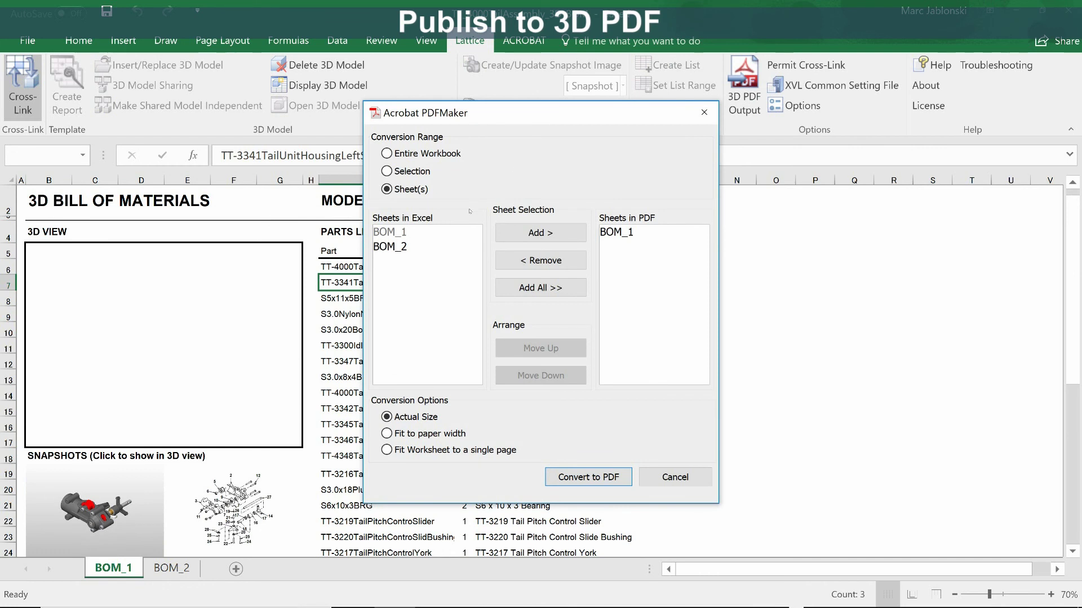
click(393, 246)
click(518, 232)
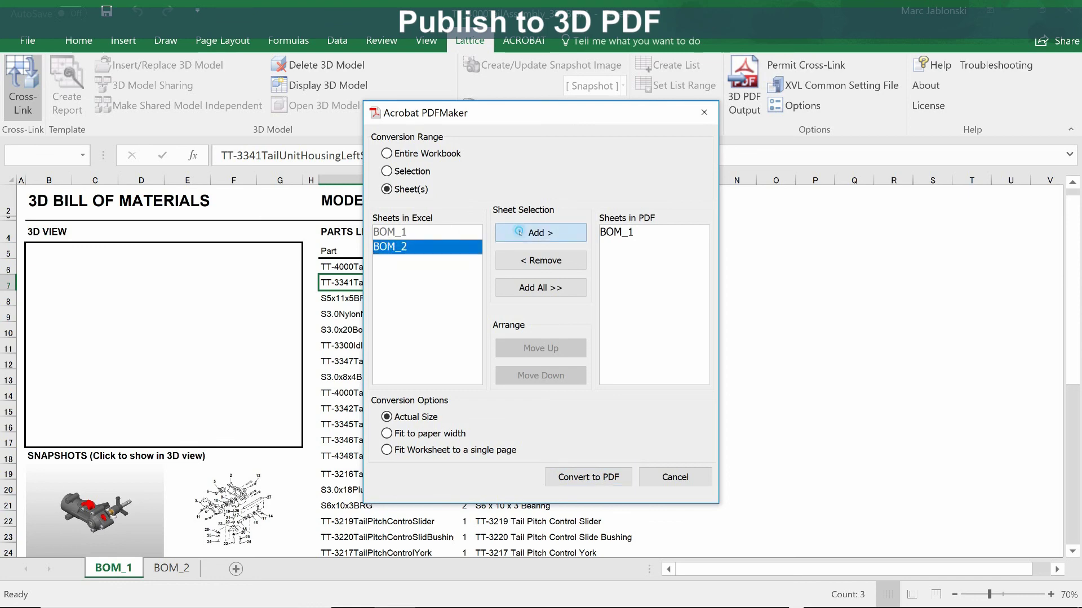
click(593, 473)
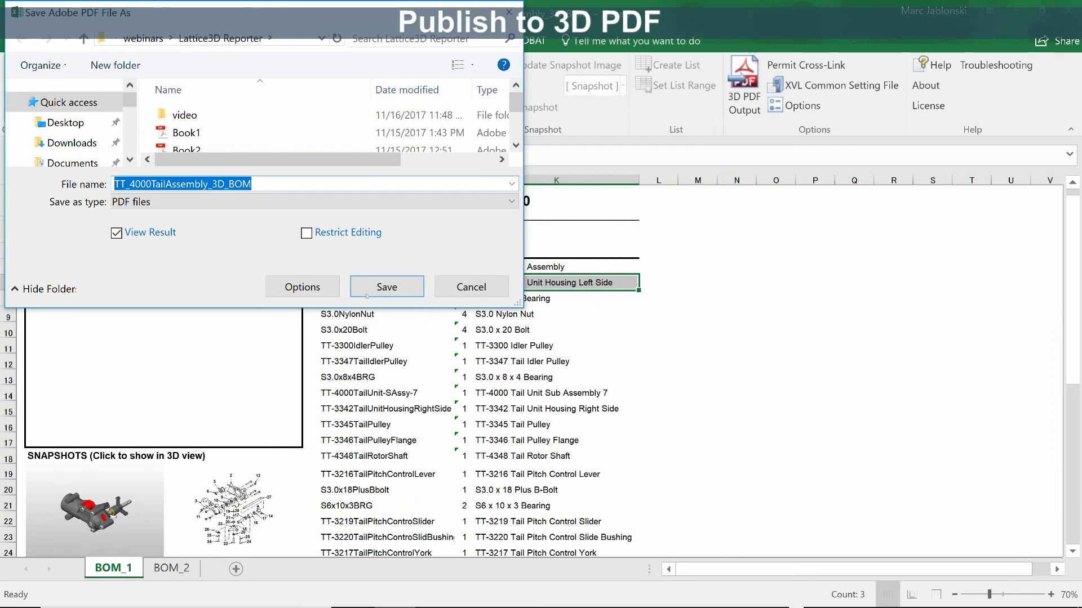
click(386, 287)
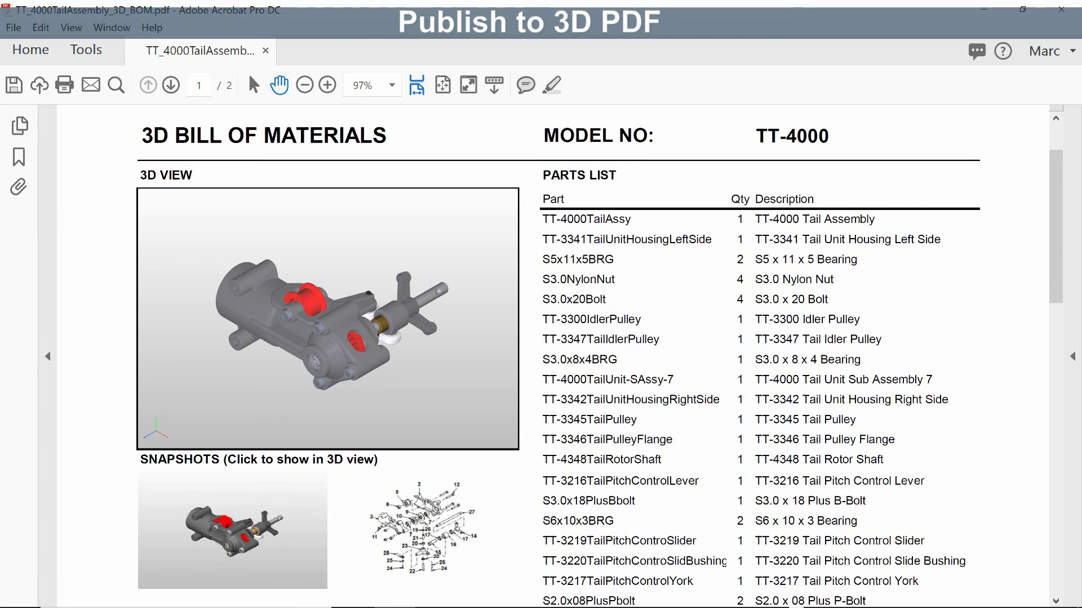
Highlight the TT-3342, TT-3341, S5x11x5BRG and S3.0NylonNut rows and their parts
click(380, 336)
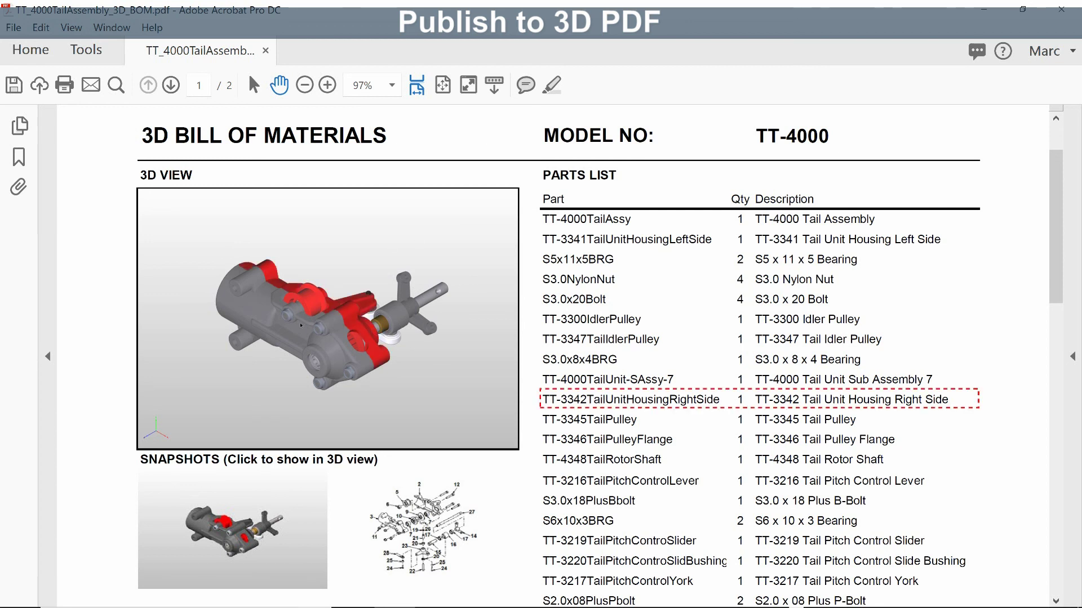
click(589, 240)
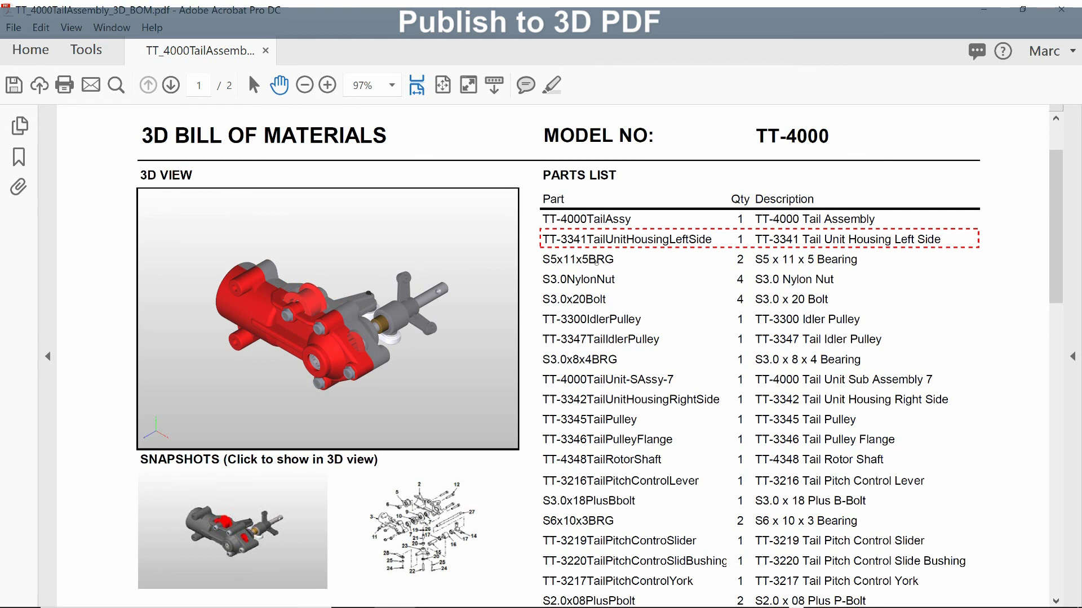
click(588, 261)
click(596, 279)
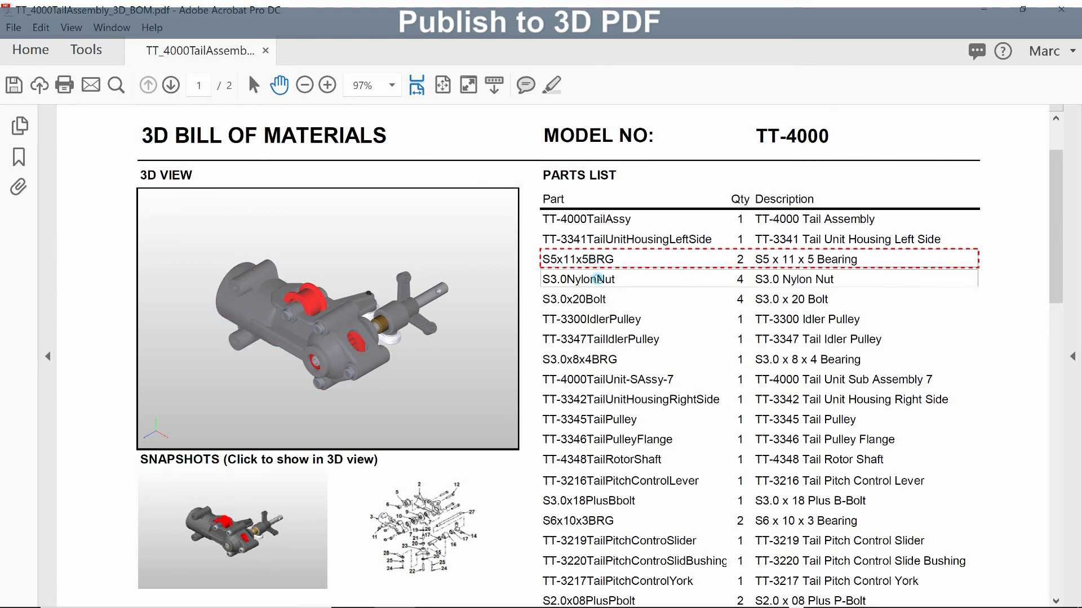
Rotate the model shaft-up, then toggle between exploded and shaded snapshots
drag(440, 377, 438, 435)
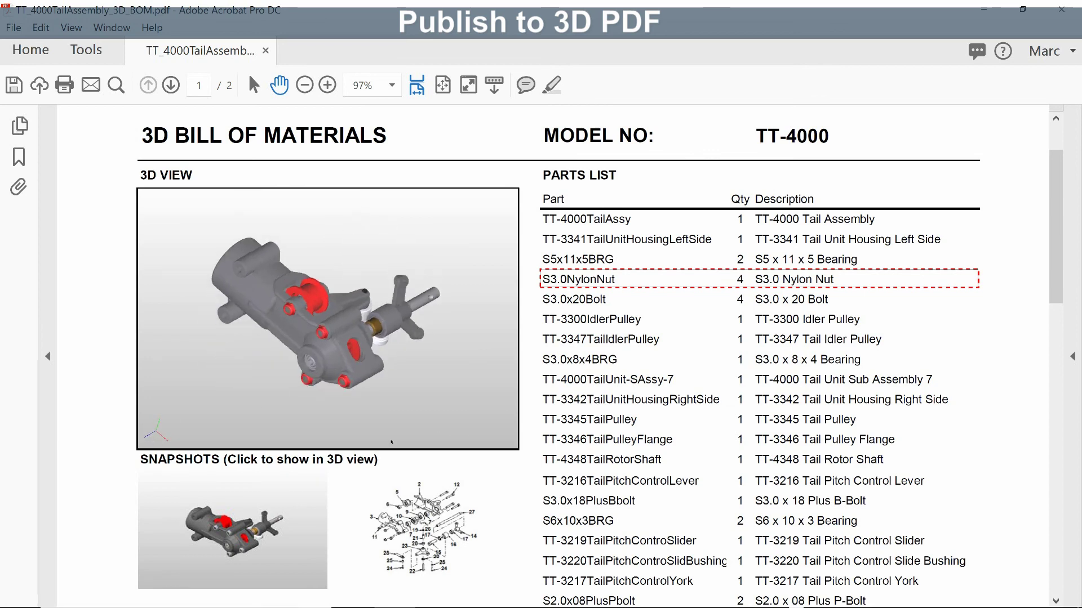
click(434, 531)
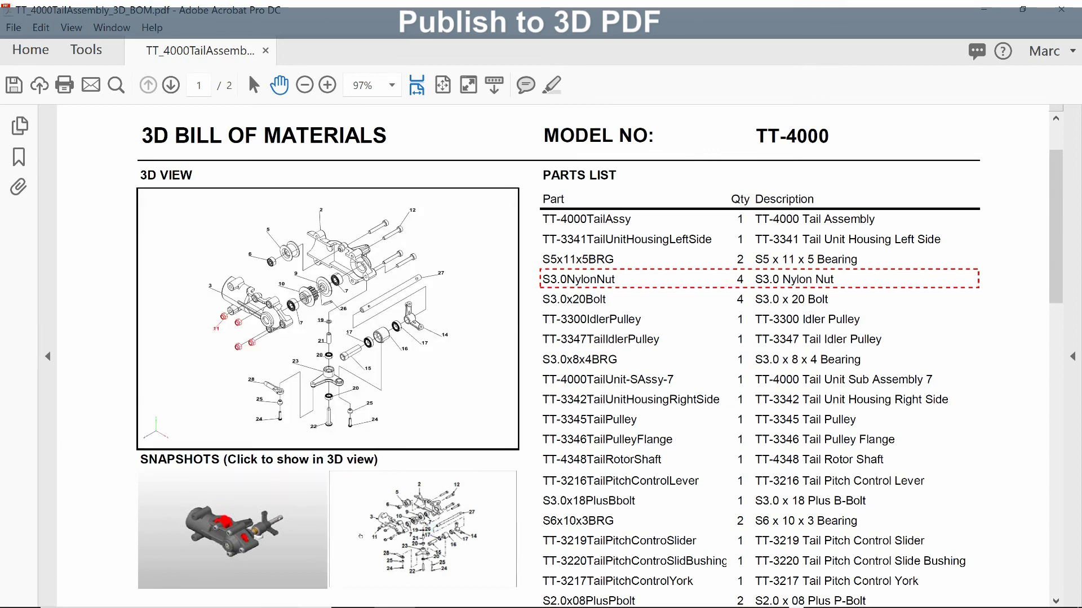
click(308, 540)
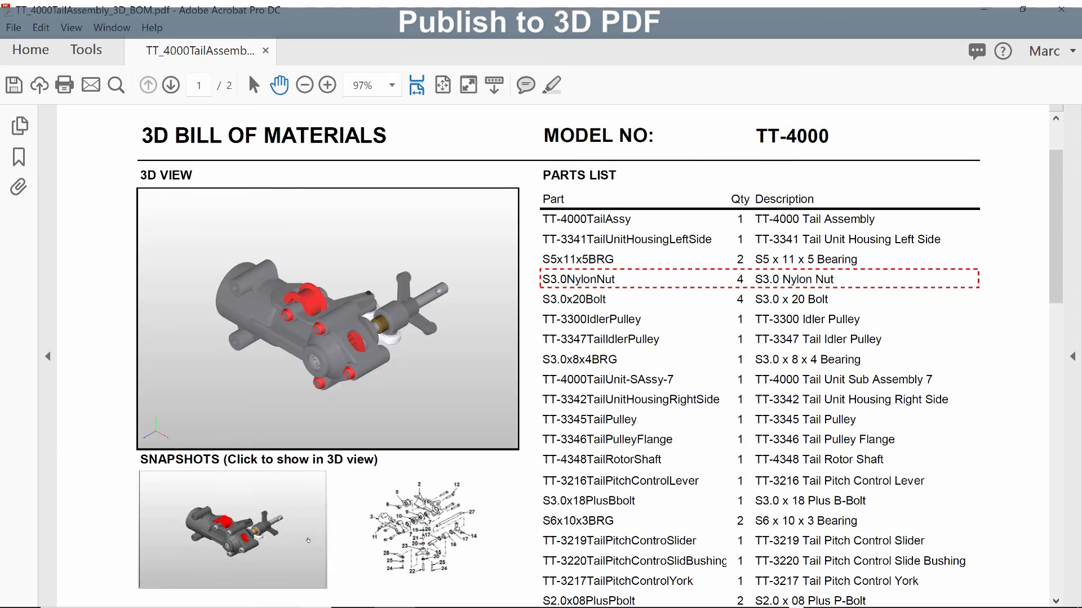